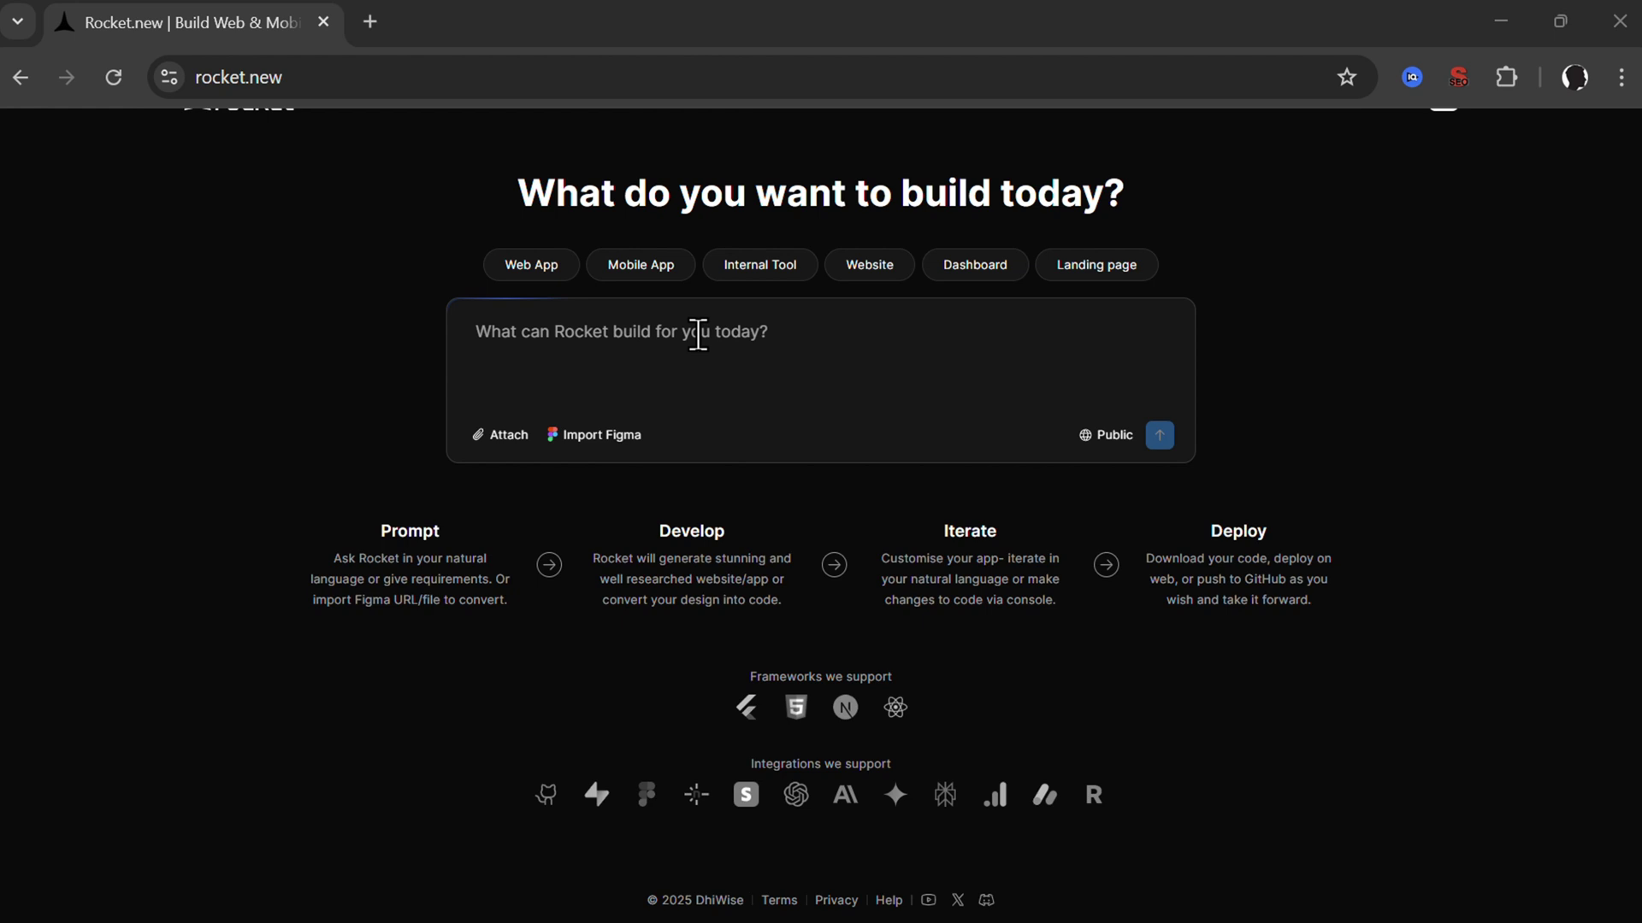
{"action": "scroll", "coordinate": [1377, 259], "scroll_direction": "up", "scroll_amount": 1}
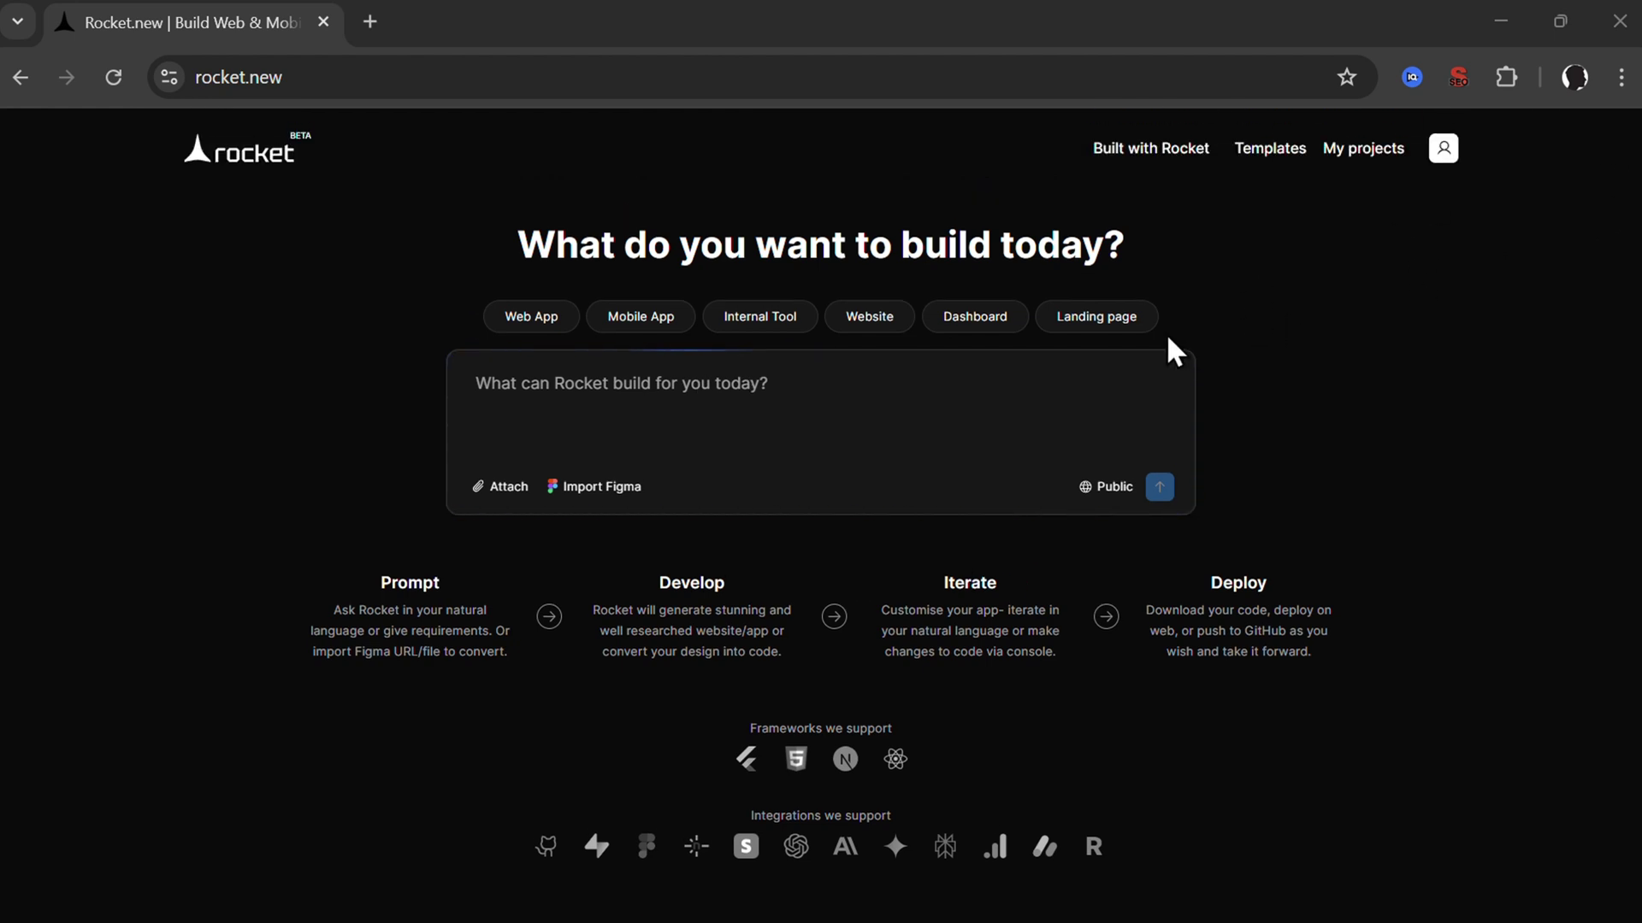
Step: Paste the fully functional Tinder clone request into Rocket's 'What can Rocket build' prompt box
{"action": "left_click", "coordinate": [796, 392]}
{"action": "type", "text": "Can you create fully functional clone of app Tinder?"}
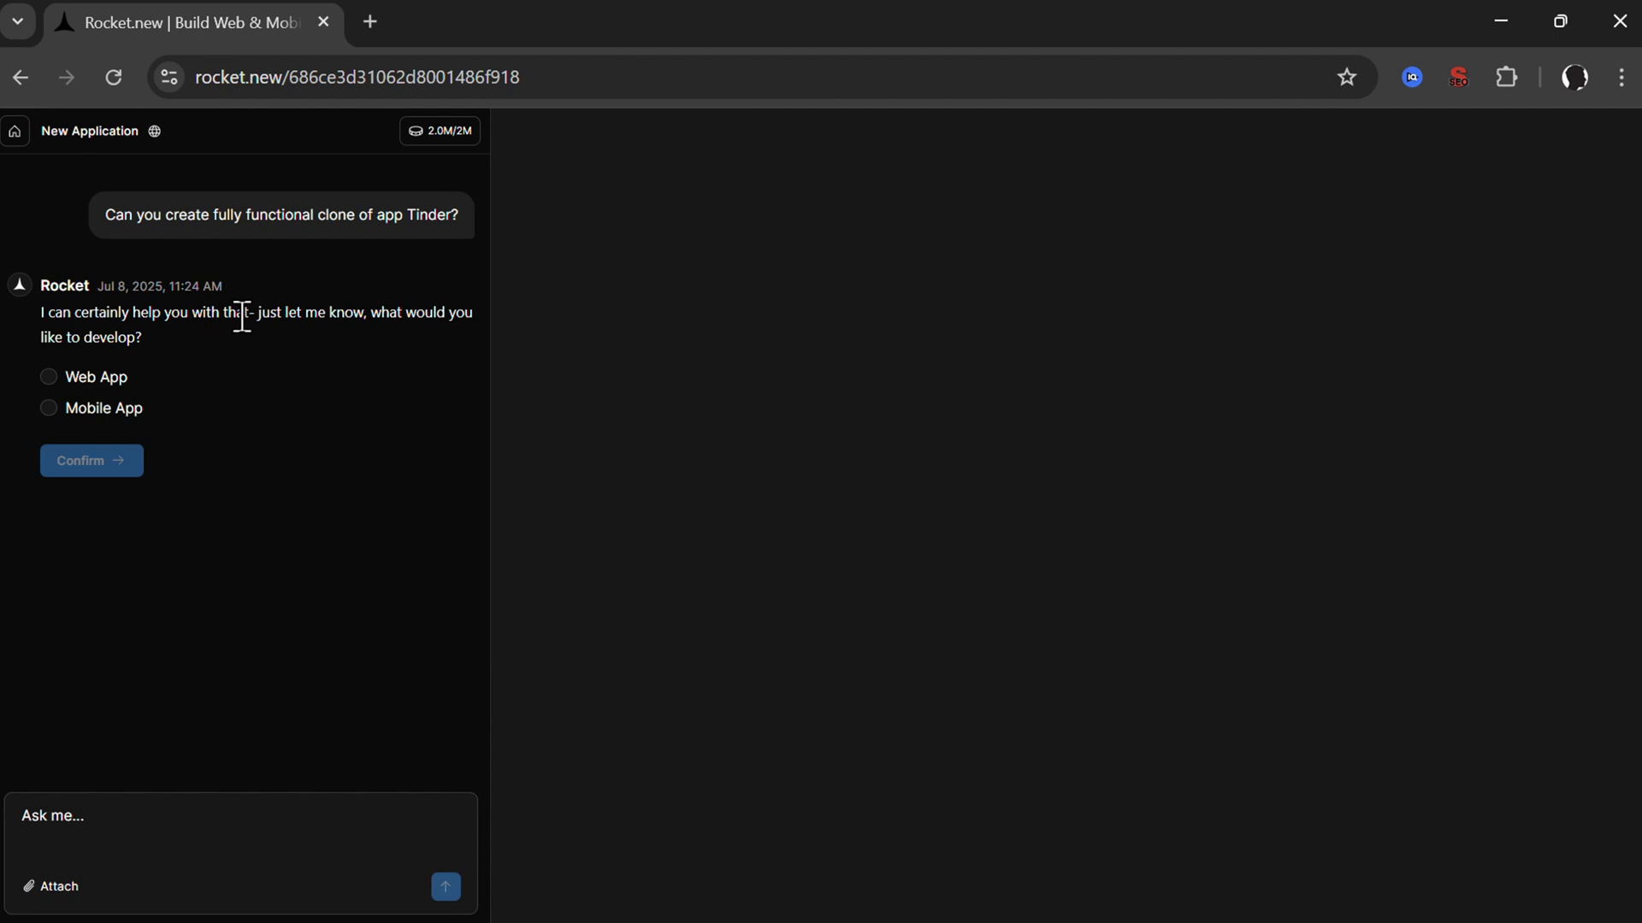
Step: Choose Mobile App as the build type for the Tinder clone and confirm
{"action": "left_click", "coordinate": [122, 417]}
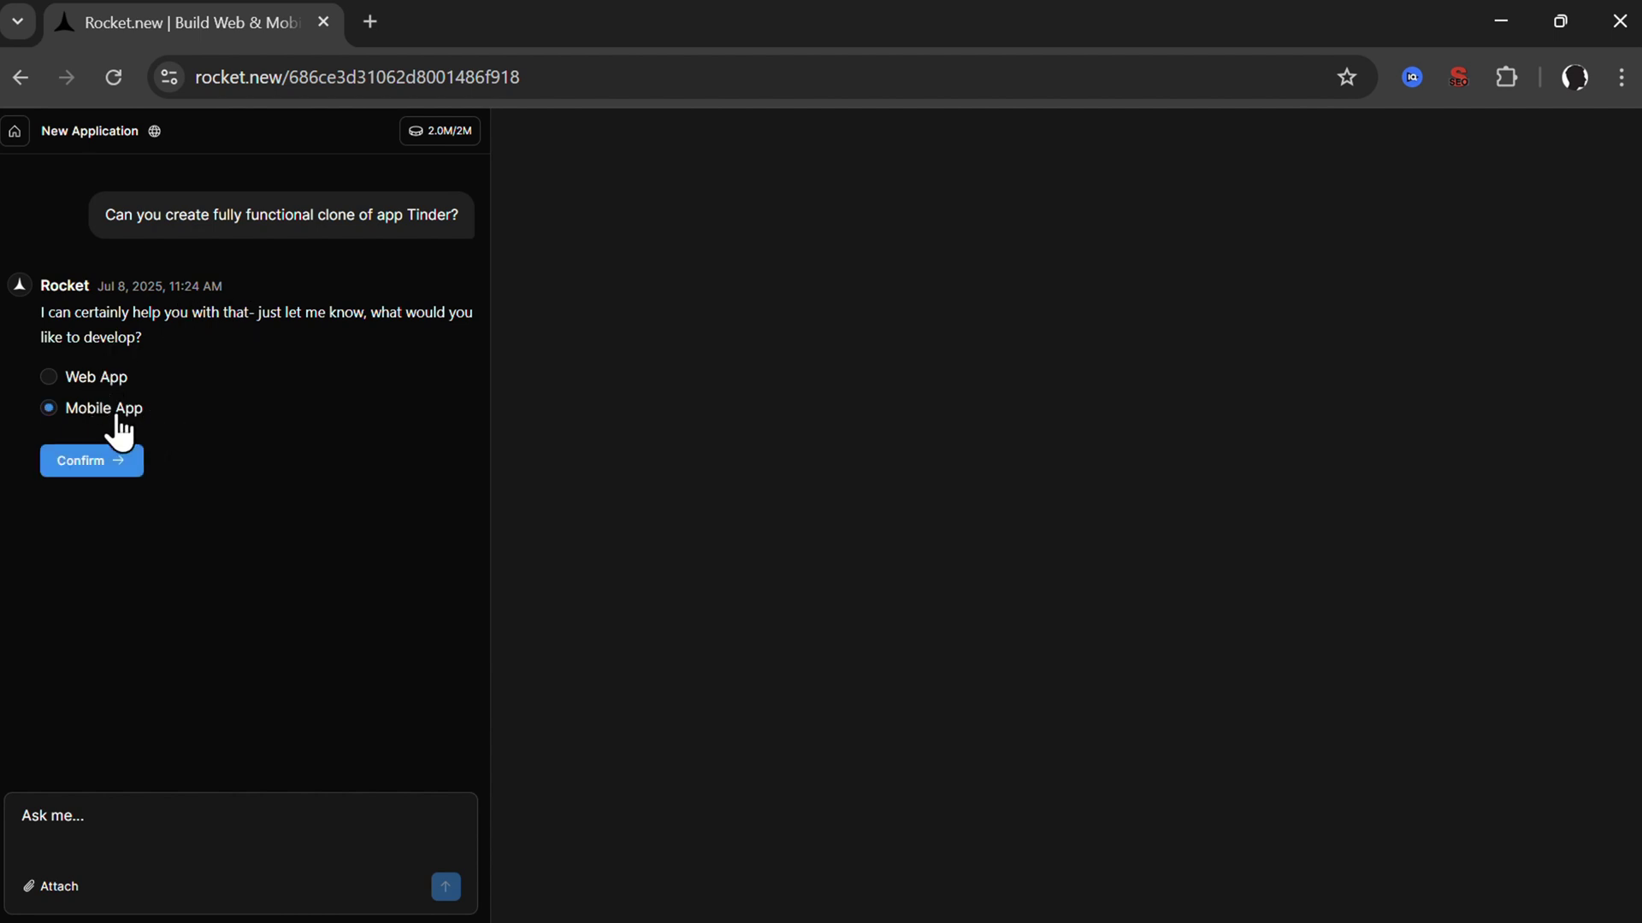
{"action": "left_click", "coordinate": [129, 468]}
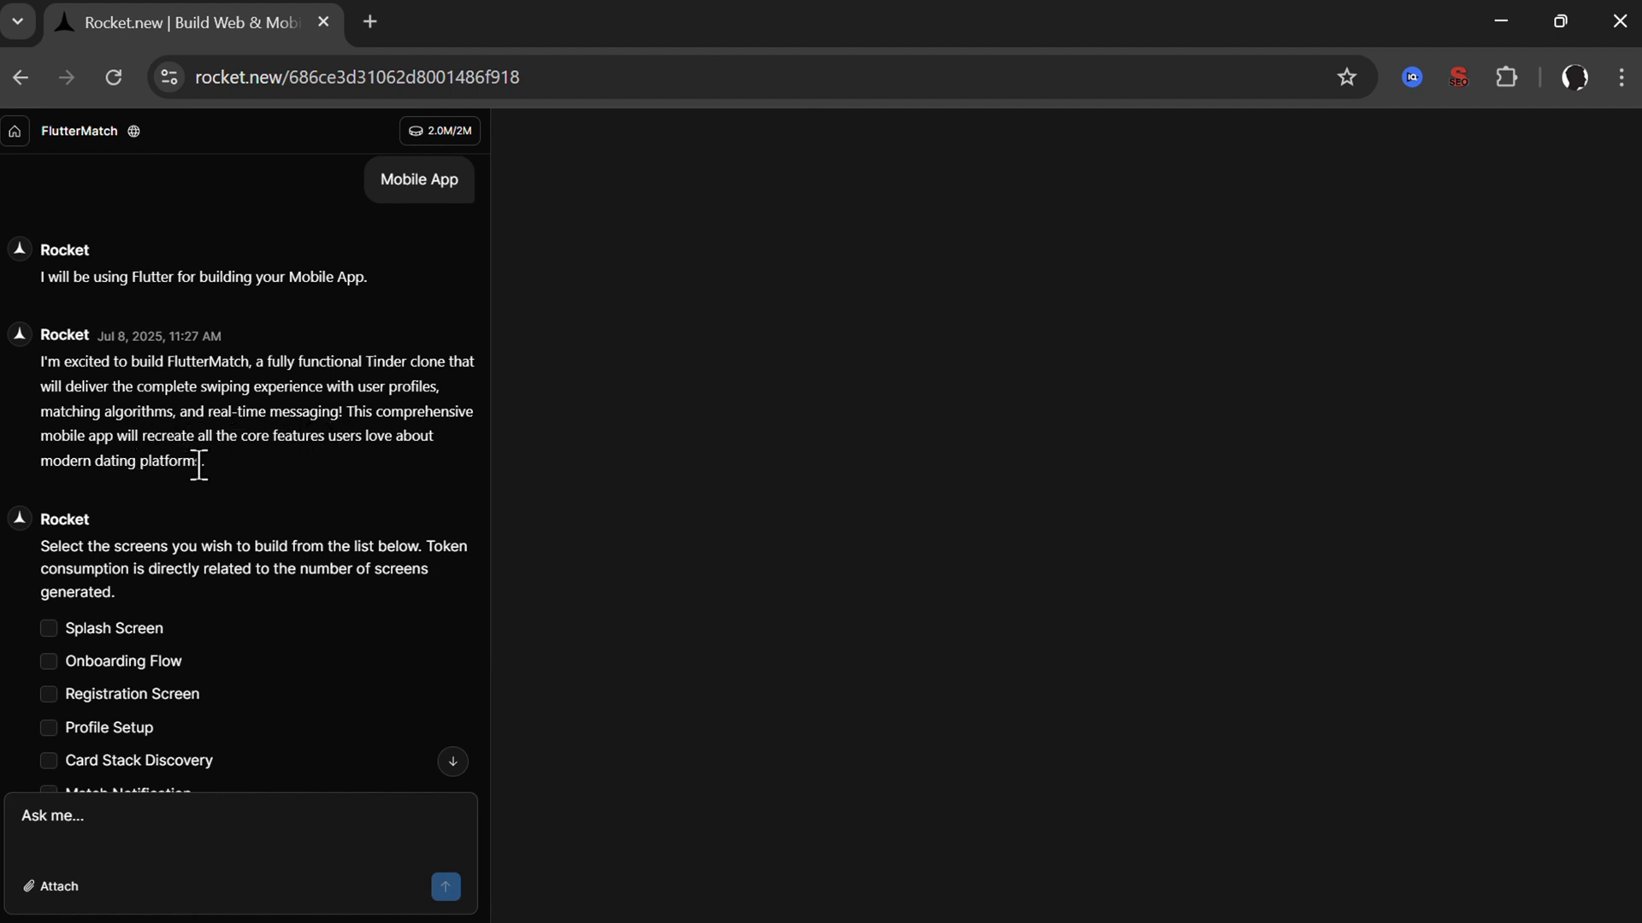
{"action": "scroll", "coordinate": [193, 482], "scroll_direction": "down", "scroll_amount": 3}
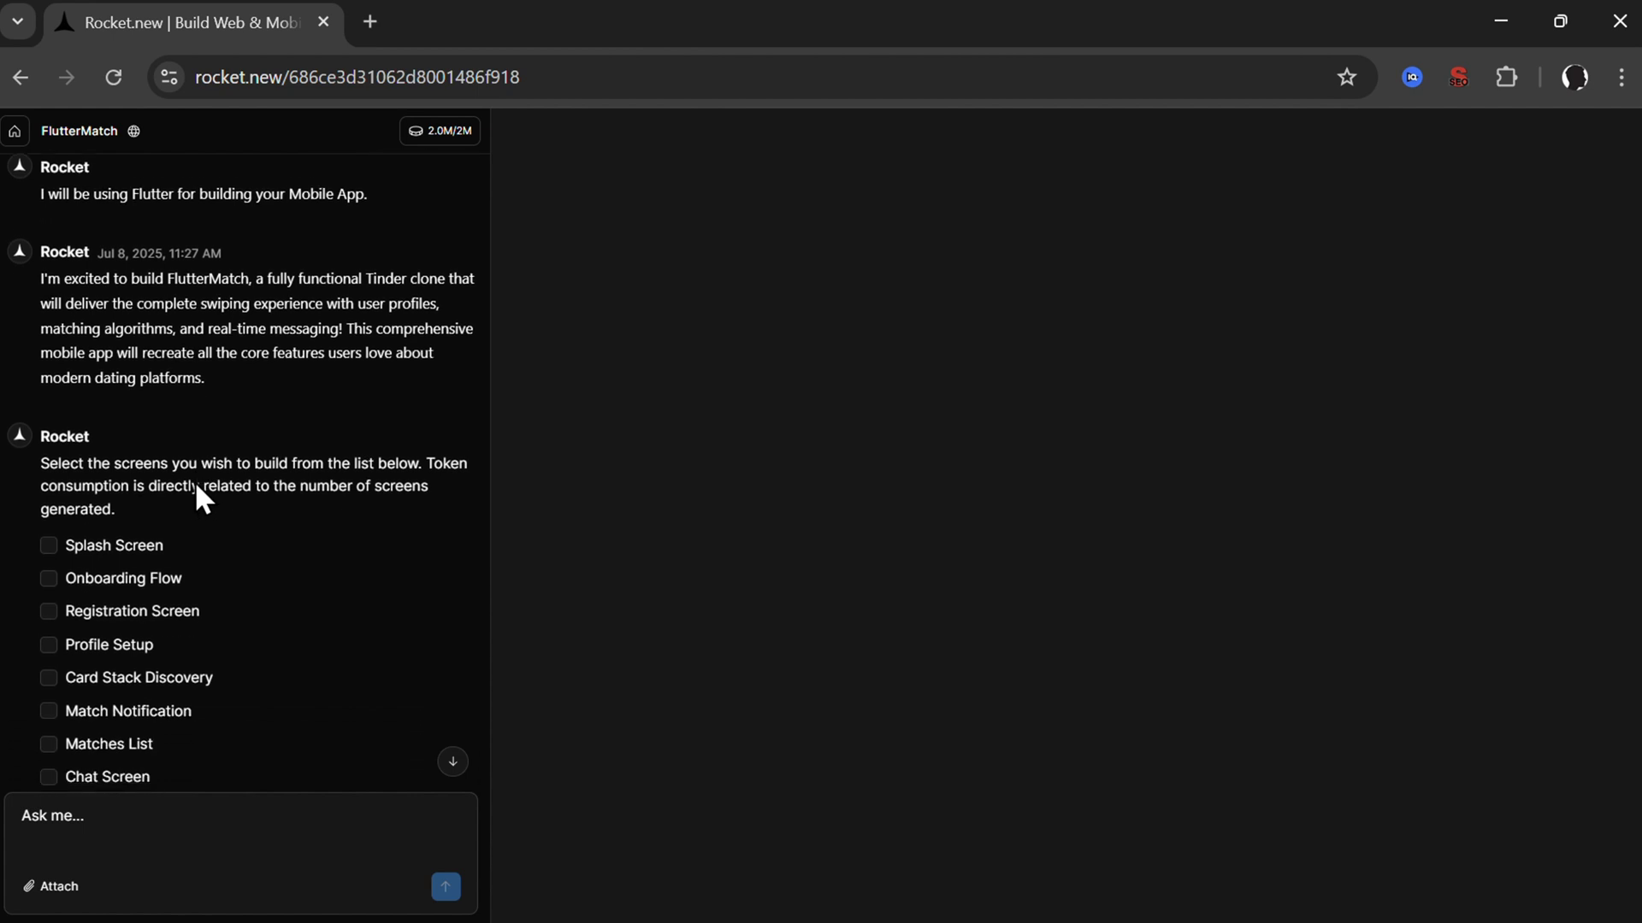
{"action": "scroll", "coordinate": [193, 495], "scroll_direction": "down", "scroll_amount": 1}
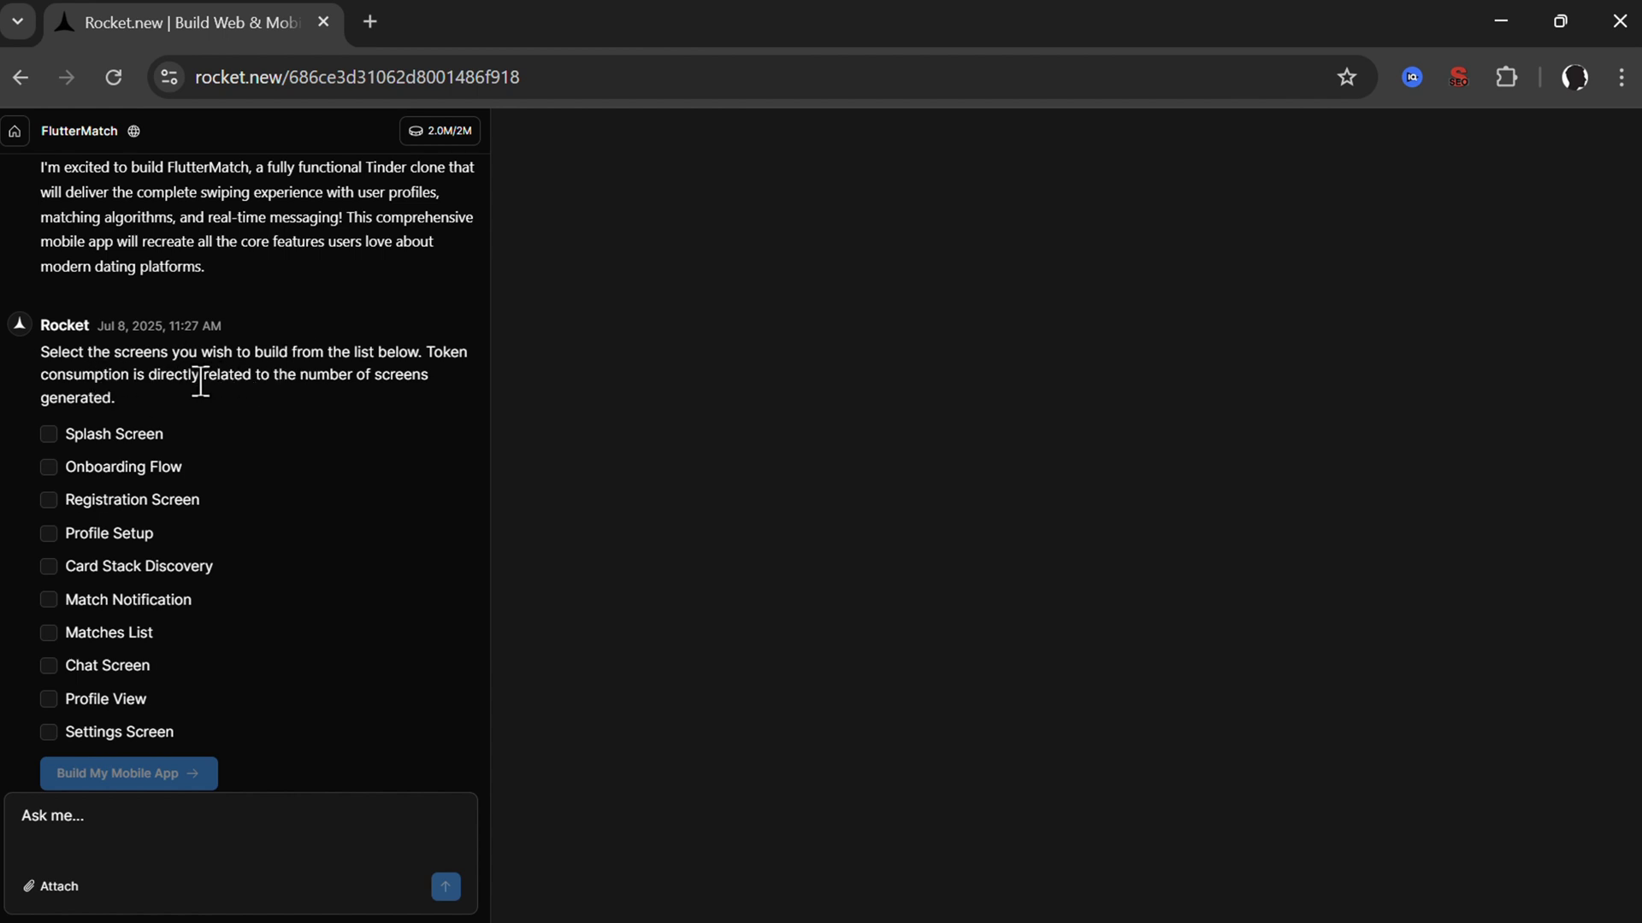
{"action": "scroll", "coordinate": [276, 399], "scroll_direction": "down", "scroll_amount": 1}
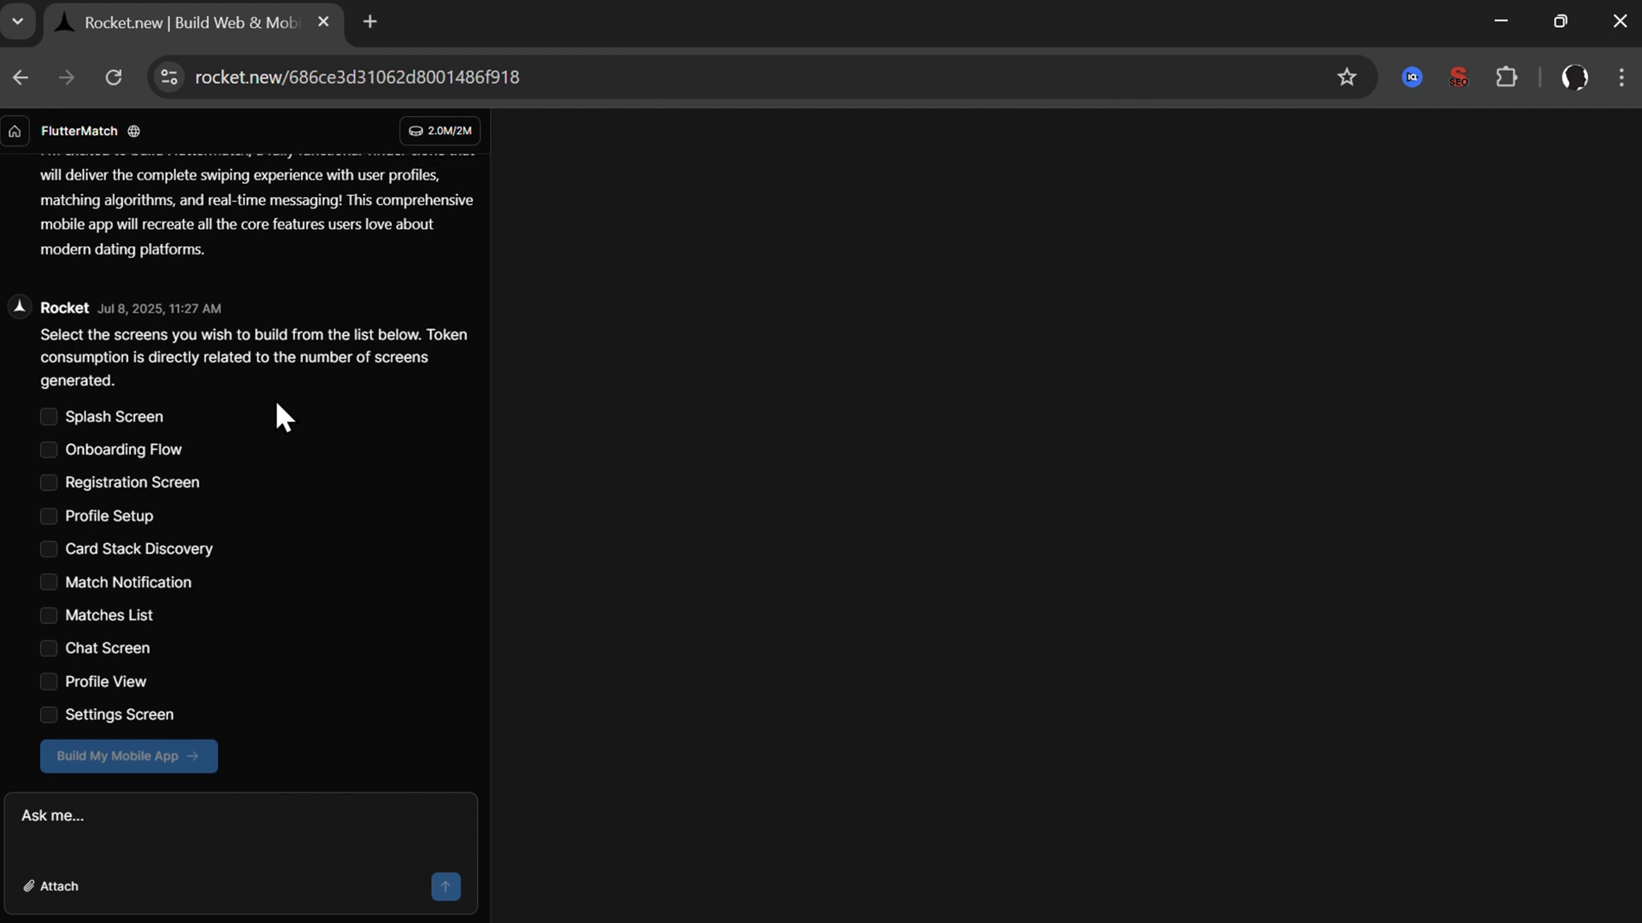
{"action": "scroll", "coordinate": [275, 399], "scroll_direction": "up", "scroll_amount": 1}
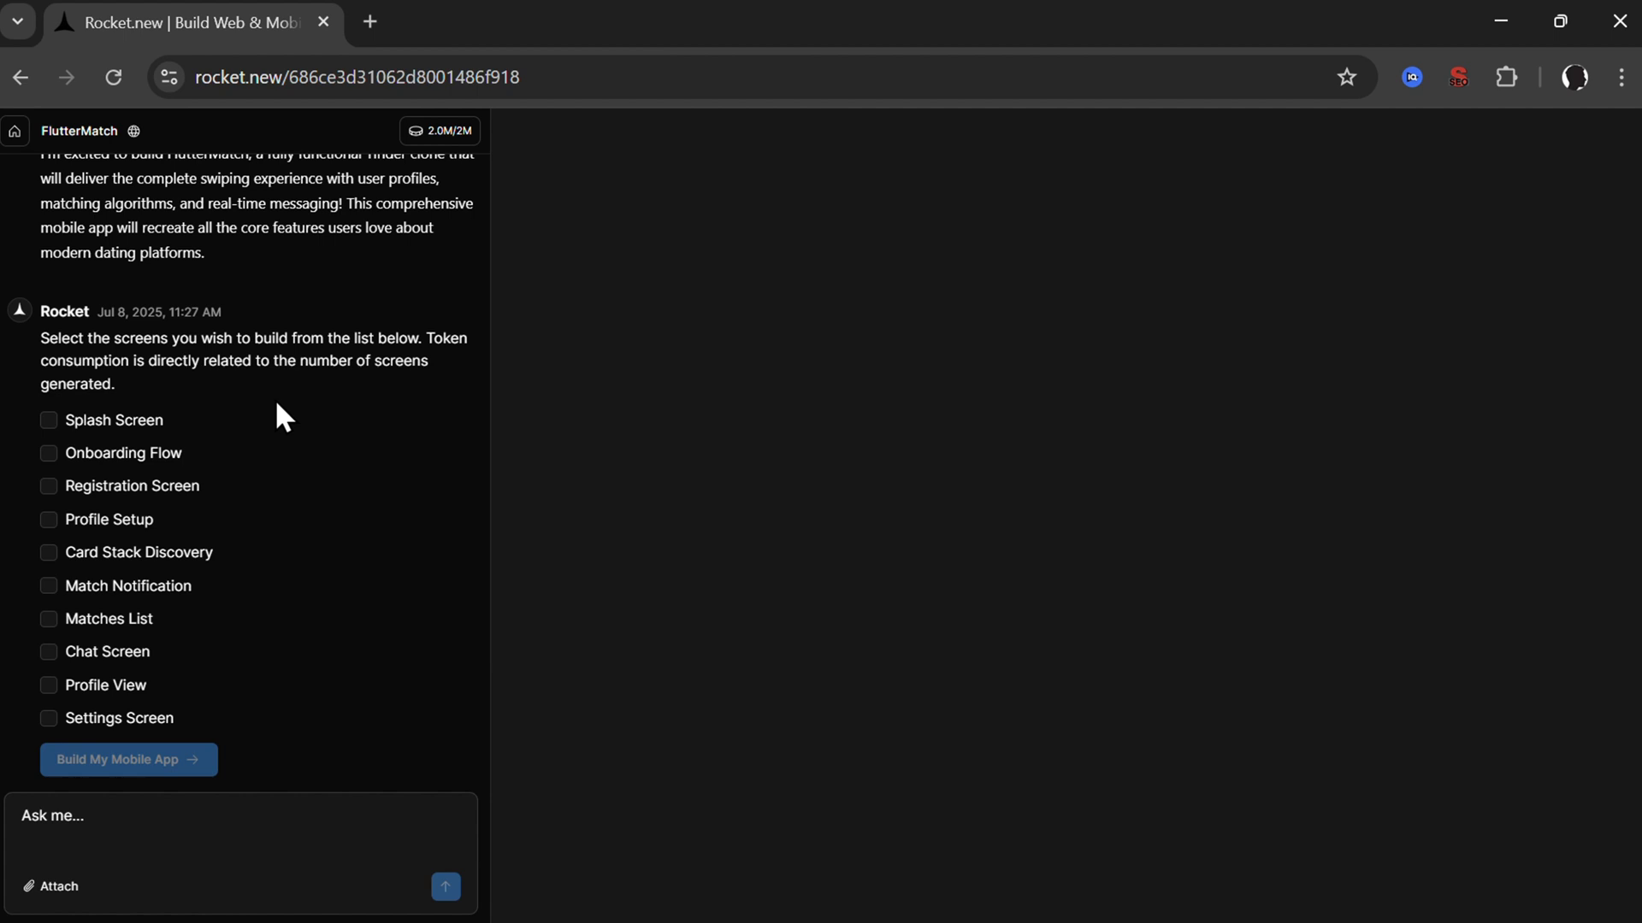
Step: Tick the Registration, Profile Setup and Card Stack Discovery screens for the build
{"action": "left_click", "coordinate": [49, 487]}
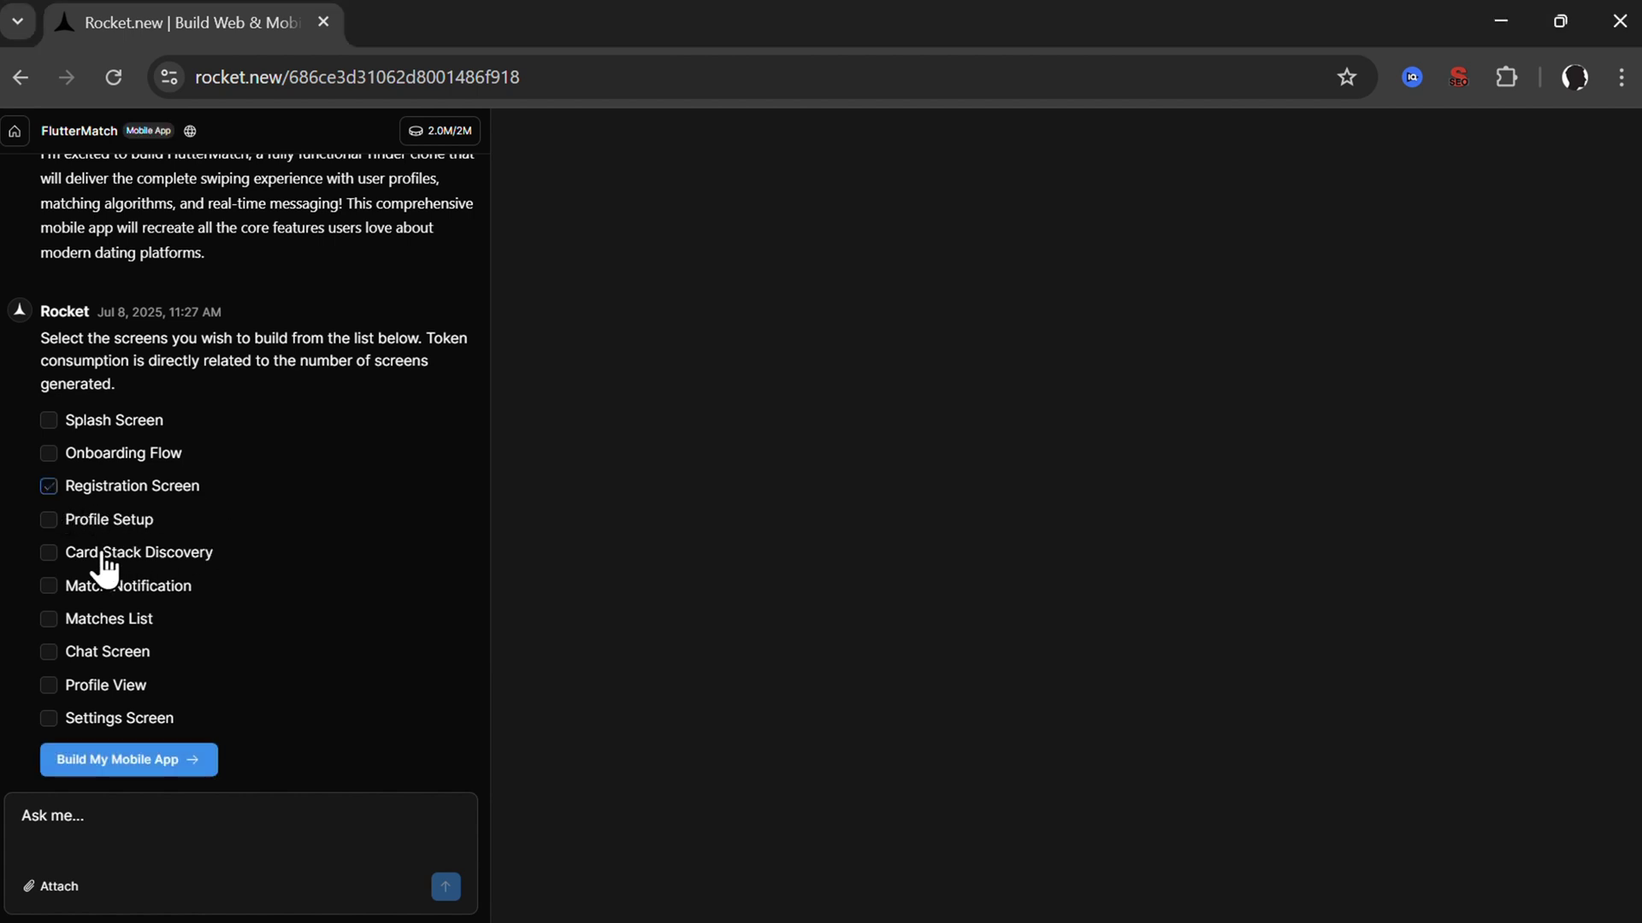
{"action": "left_click", "coordinate": [49, 519]}
{"action": "left_click", "coordinate": [50, 554]}
Step: Start building FlutterMatch with the four selected screens
{"action": "left_click", "coordinate": [177, 766]}
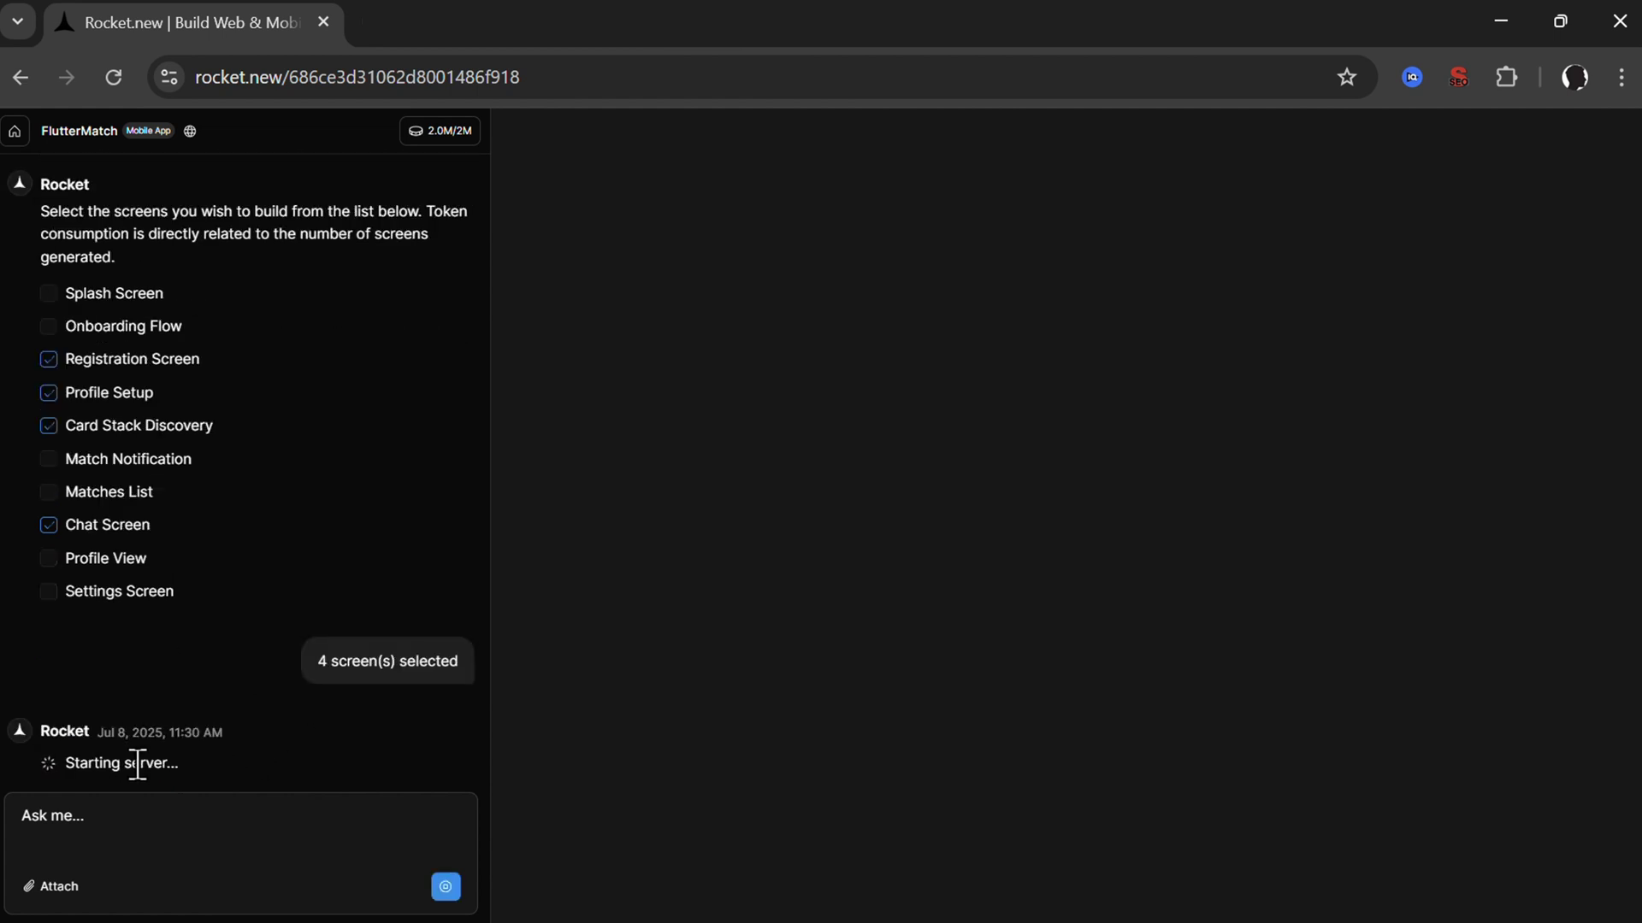
{"action": "left_click_drag", "start_coordinate": [180, 764], "coordinate": [114, 769]}
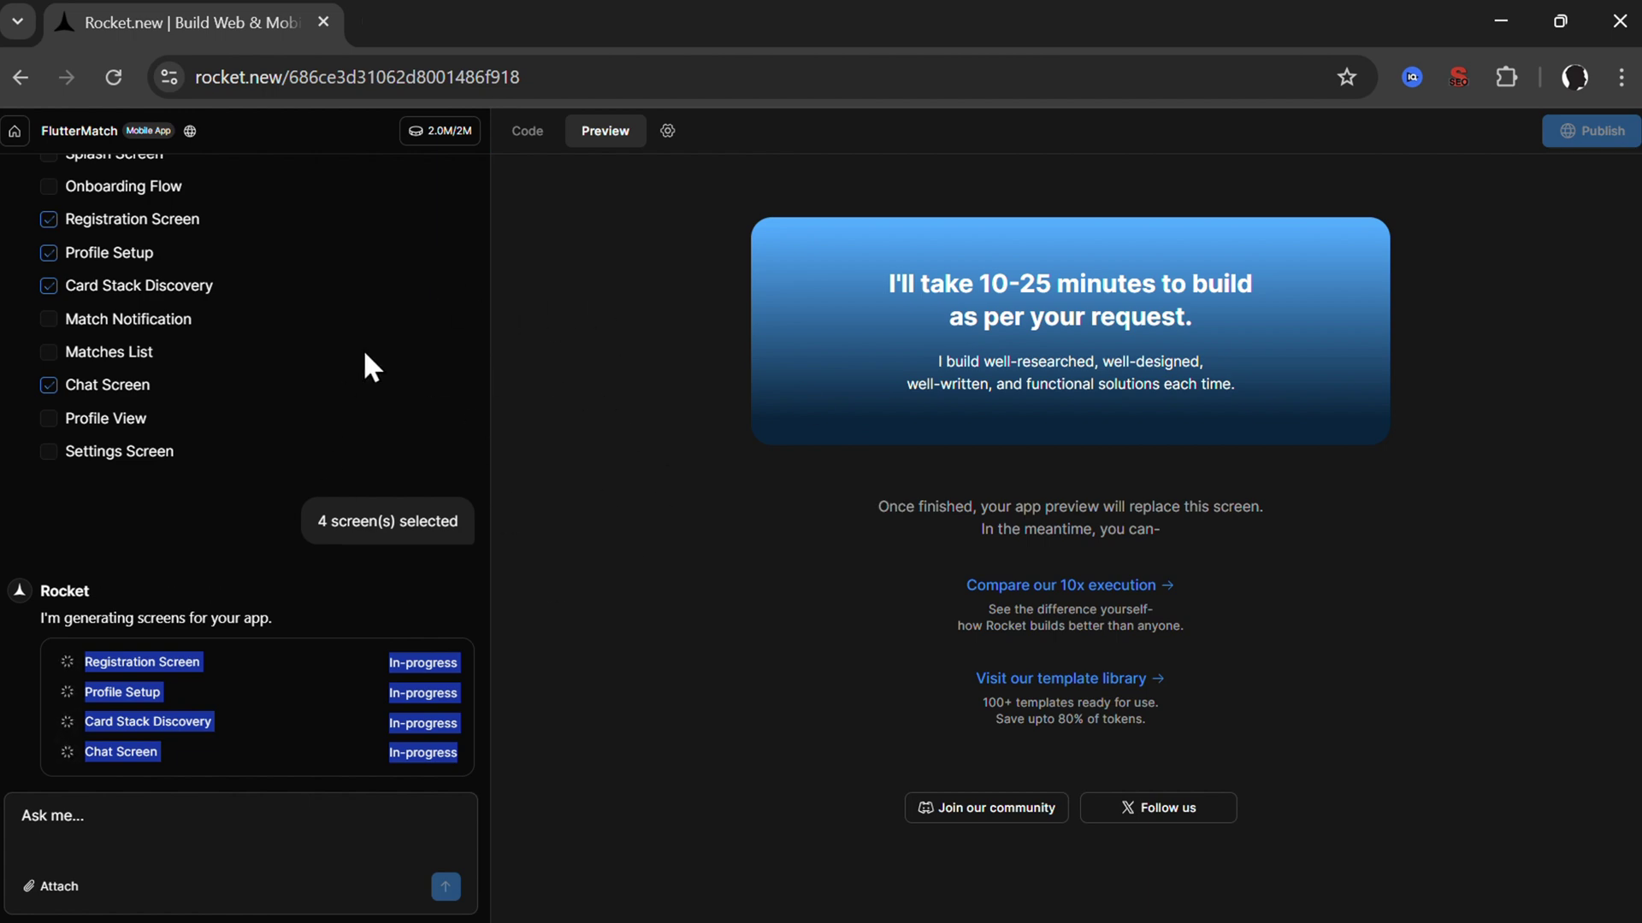
{"action": "scroll", "coordinate": [363, 348], "scroll_direction": "up", "scroll_amount": 4}
{"action": "scroll", "coordinate": [362, 348], "scroll_direction": "up", "scroll_amount": 4}
{"action": "scroll", "coordinate": [363, 347], "scroll_direction": "up", "scroll_amount": 4}
{"action": "scroll", "coordinate": [363, 347], "scroll_direction": "up", "scroll_amount": 3}
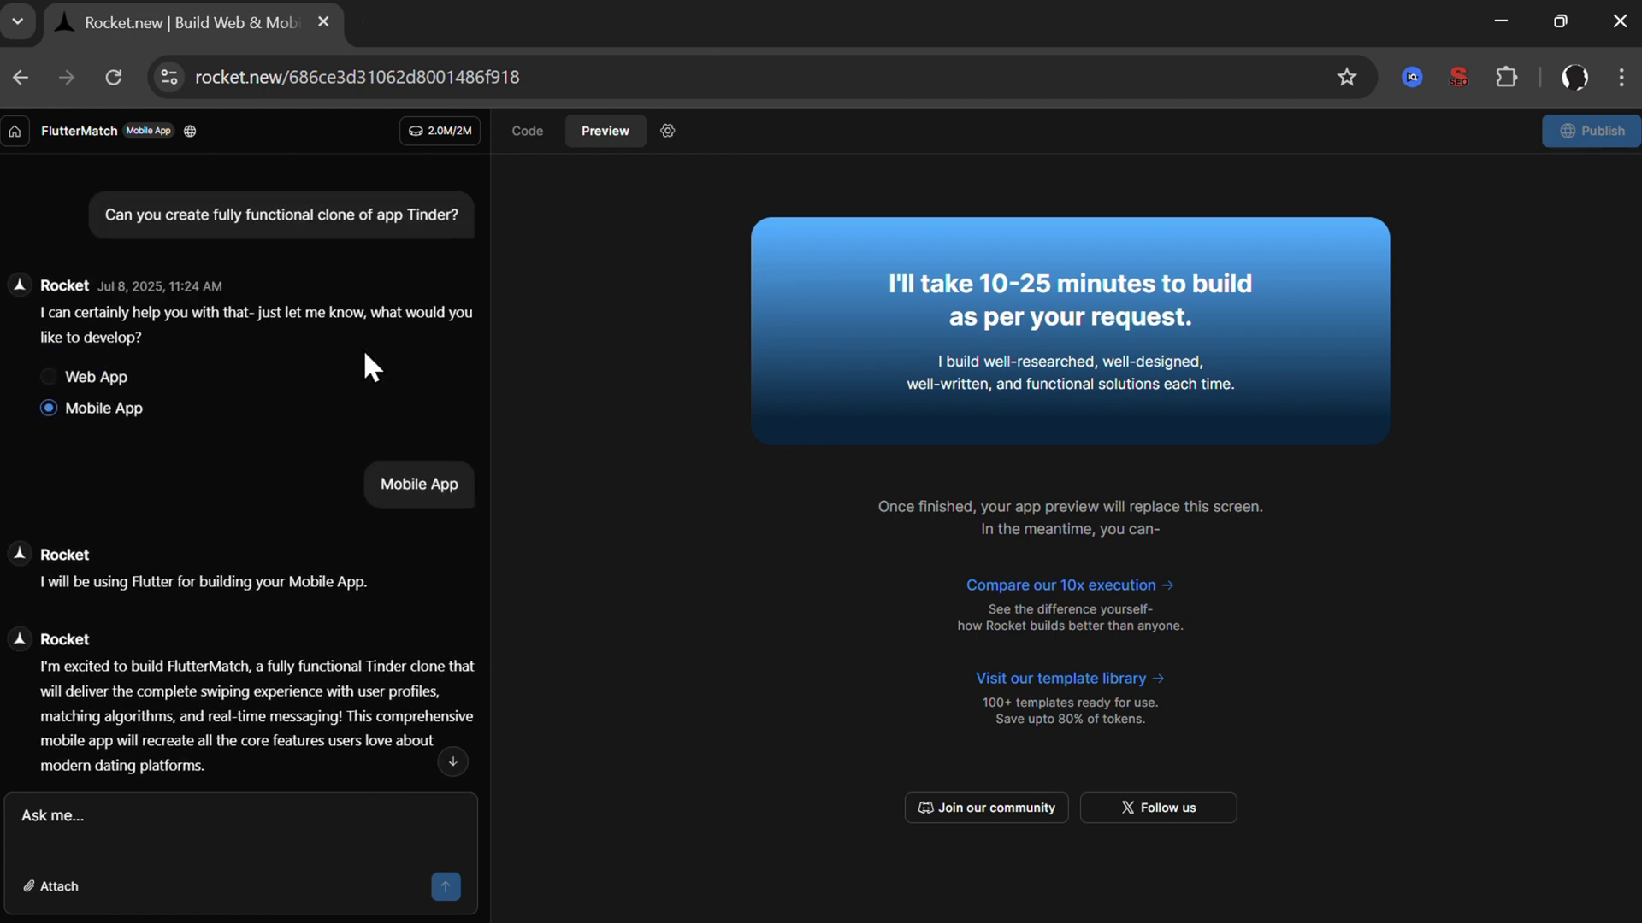
{"action": "scroll", "coordinate": [362, 348], "scroll_direction": "down", "scroll_amount": 4}
{"action": "scroll", "coordinate": [363, 348], "scroll_direction": "down", "scroll_amount": 4}
{"action": "scroll", "coordinate": [363, 347], "scroll_direction": "down", "scroll_amount": 3}
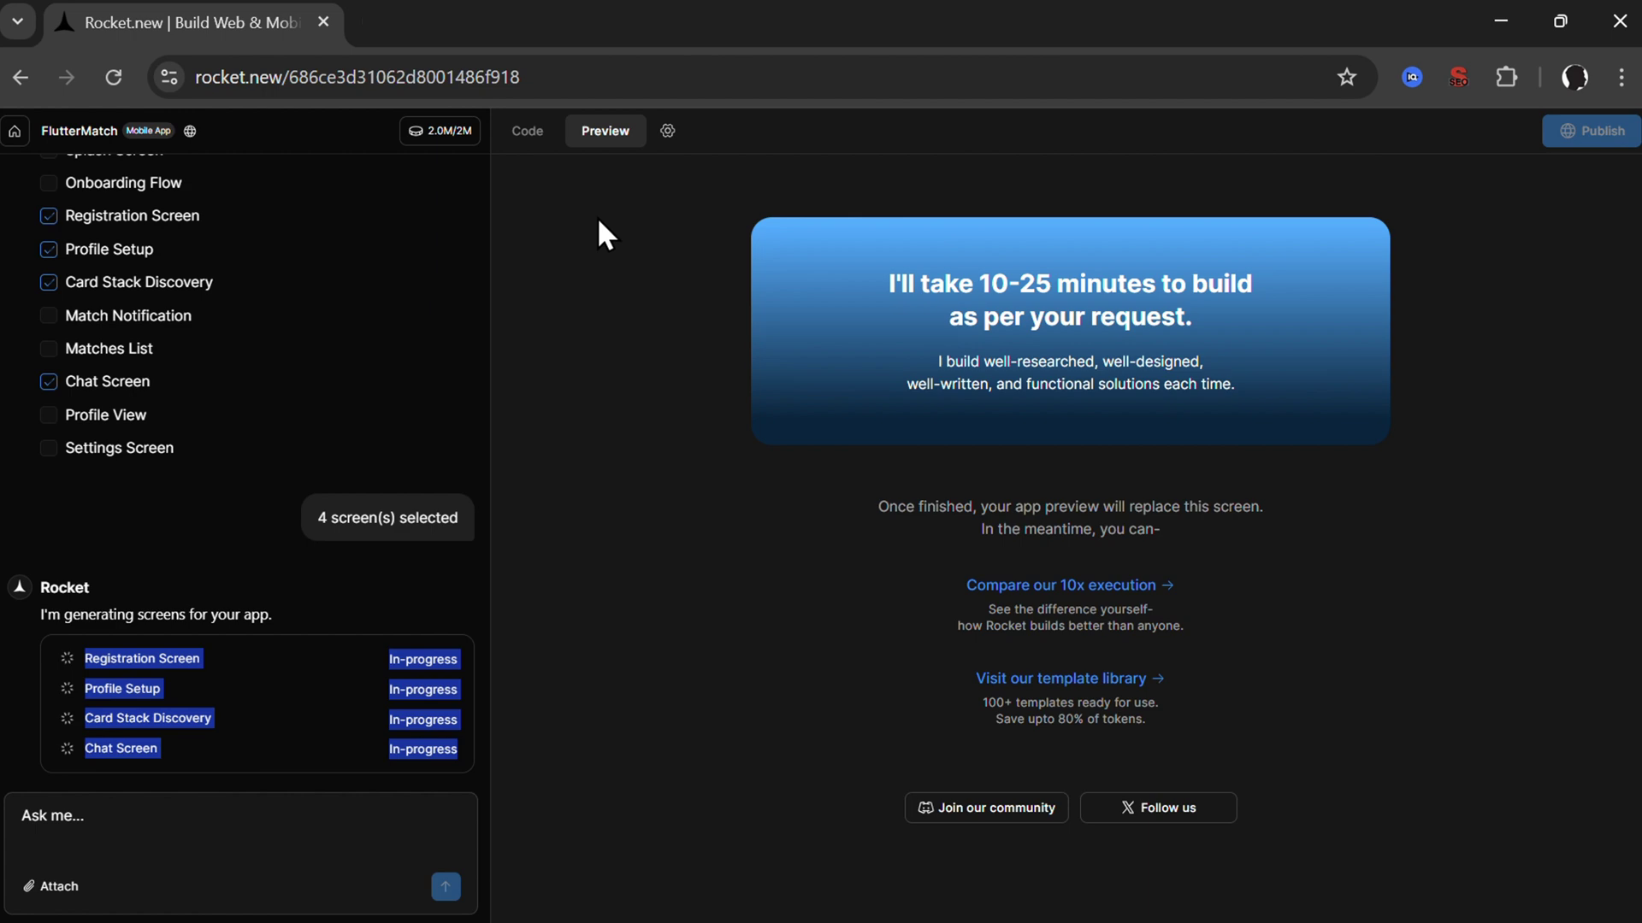
Step: Switch to the Code view to inspect the generated app_theme.dart source
{"action": "left_click", "coordinate": [528, 130]}
{"action": "scroll", "coordinate": [693, 321], "scroll_direction": "down", "scroll_amount": 3}
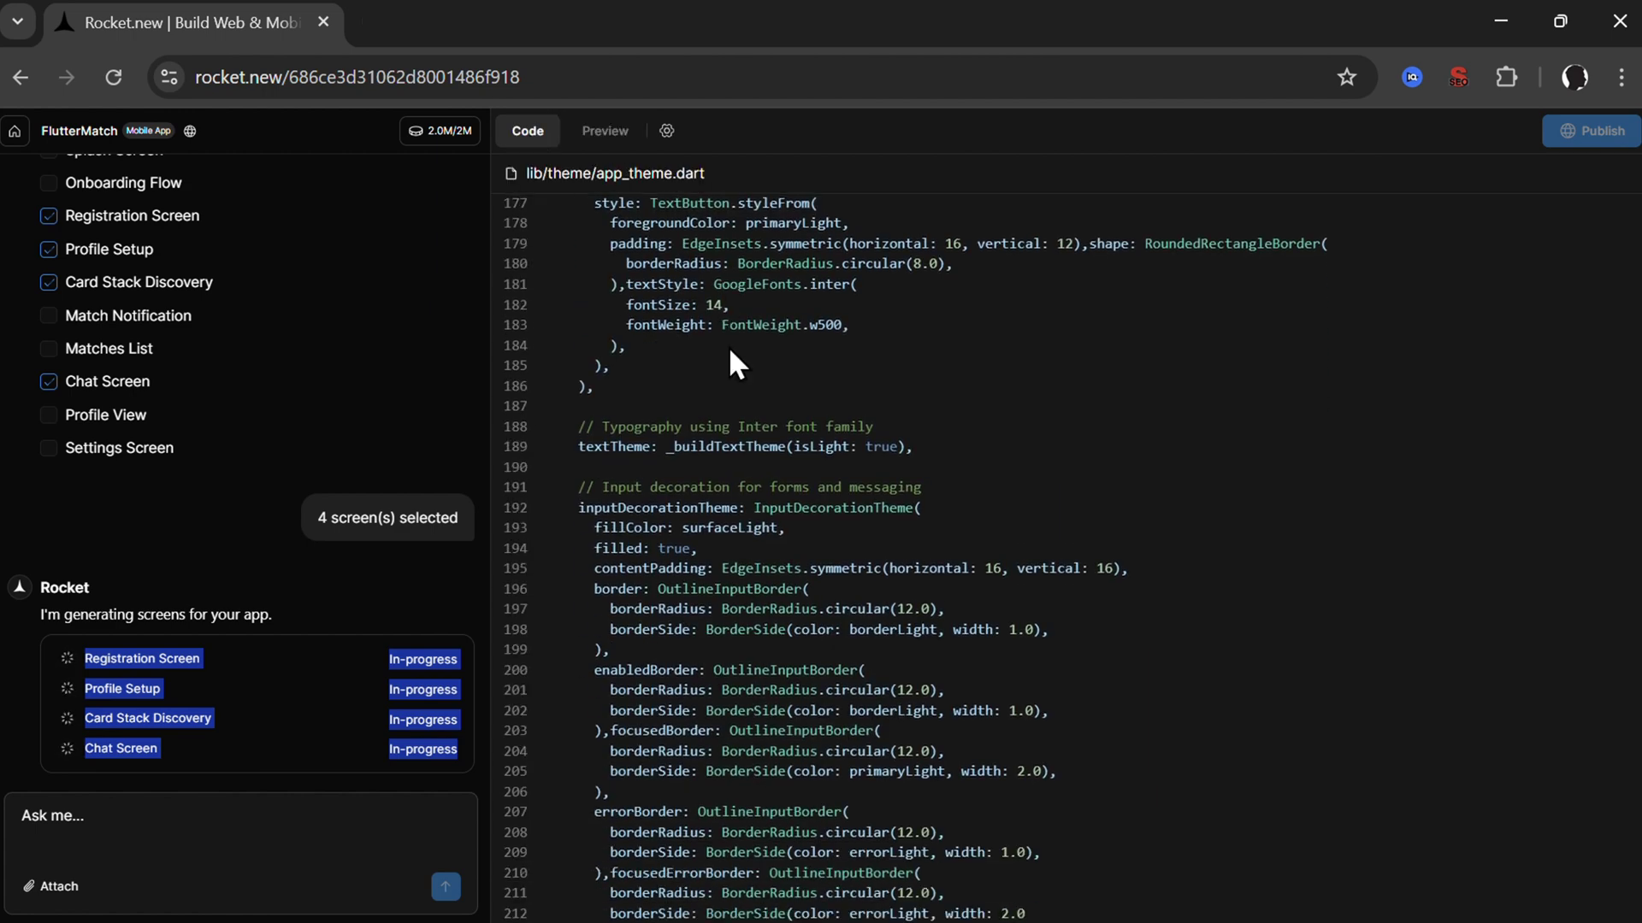
{"action": "scroll", "coordinate": [729, 366], "scroll_direction": "down", "scroll_amount": 3}
{"action": "scroll", "coordinate": [821, 513], "scroll_direction": "down", "scroll_amount": 2}
{"action": "scroll", "coordinate": [885, 551], "scroll_direction": "down", "scroll_amount": 2}
{"action": "scroll", "coordinate": [924, 538], "scroll_direction": "down", "scroll_amount": 2}
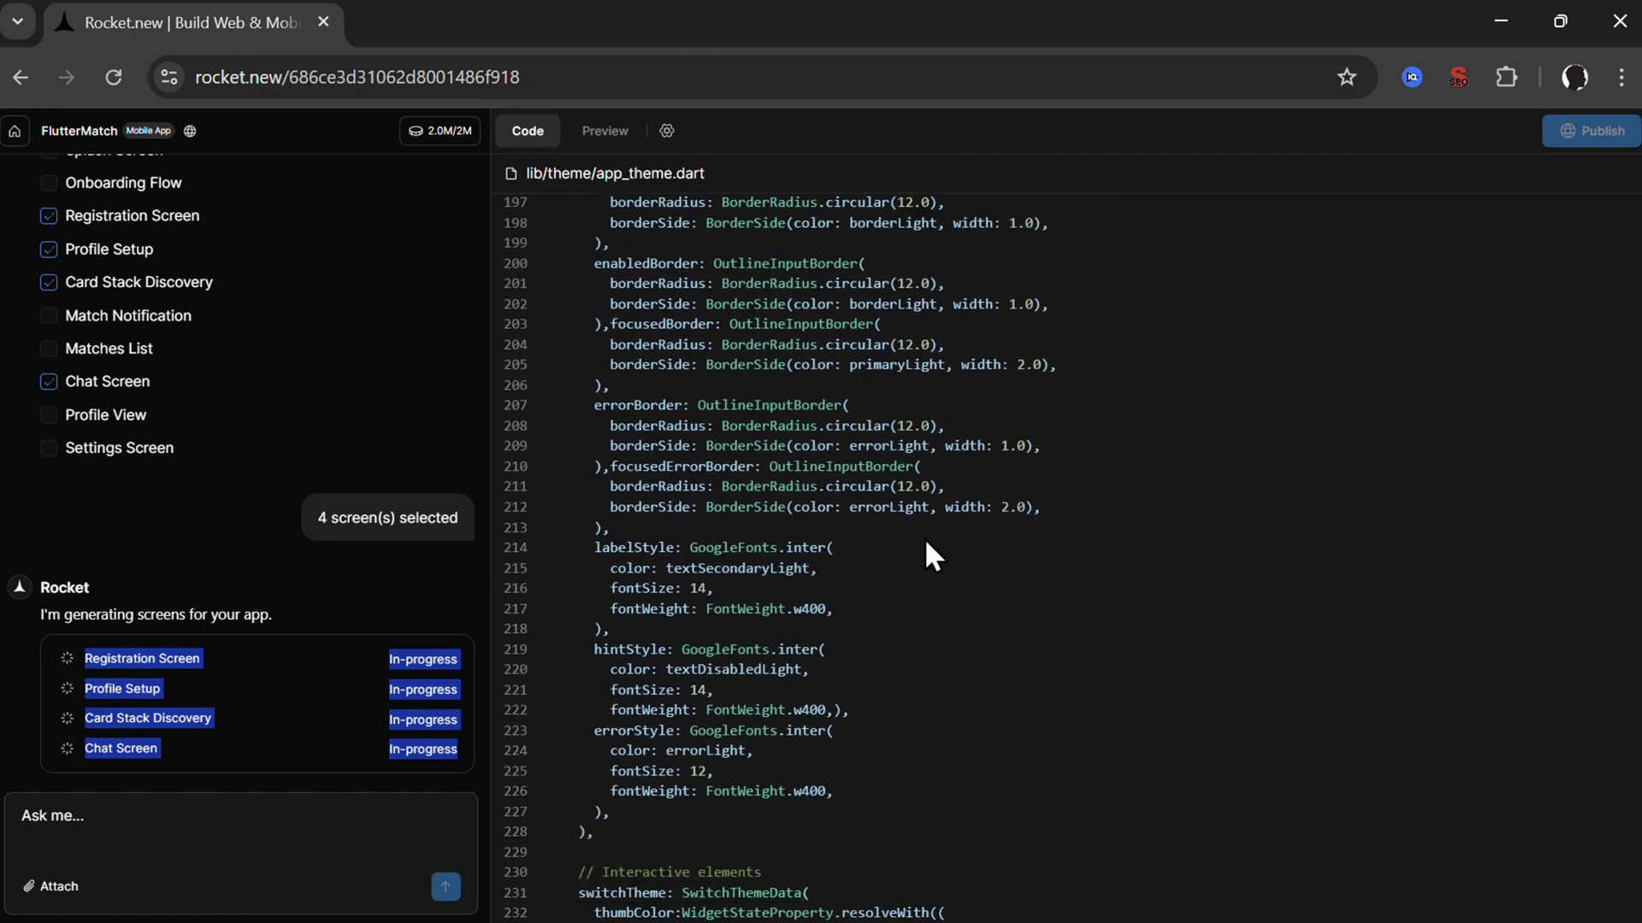
{"action": "scroll", "coordinate": [925, 538], "scroll_direction": "down", "scroll_amount": 2}
{"action": "scroll", "coordinate": [924, 537], "scroll_direction": "down", "scroll_amount": 2}
{"action": "scroll", "coordinate": [925, 538], "scroll_direction": "down", "scroll_amount": 1}
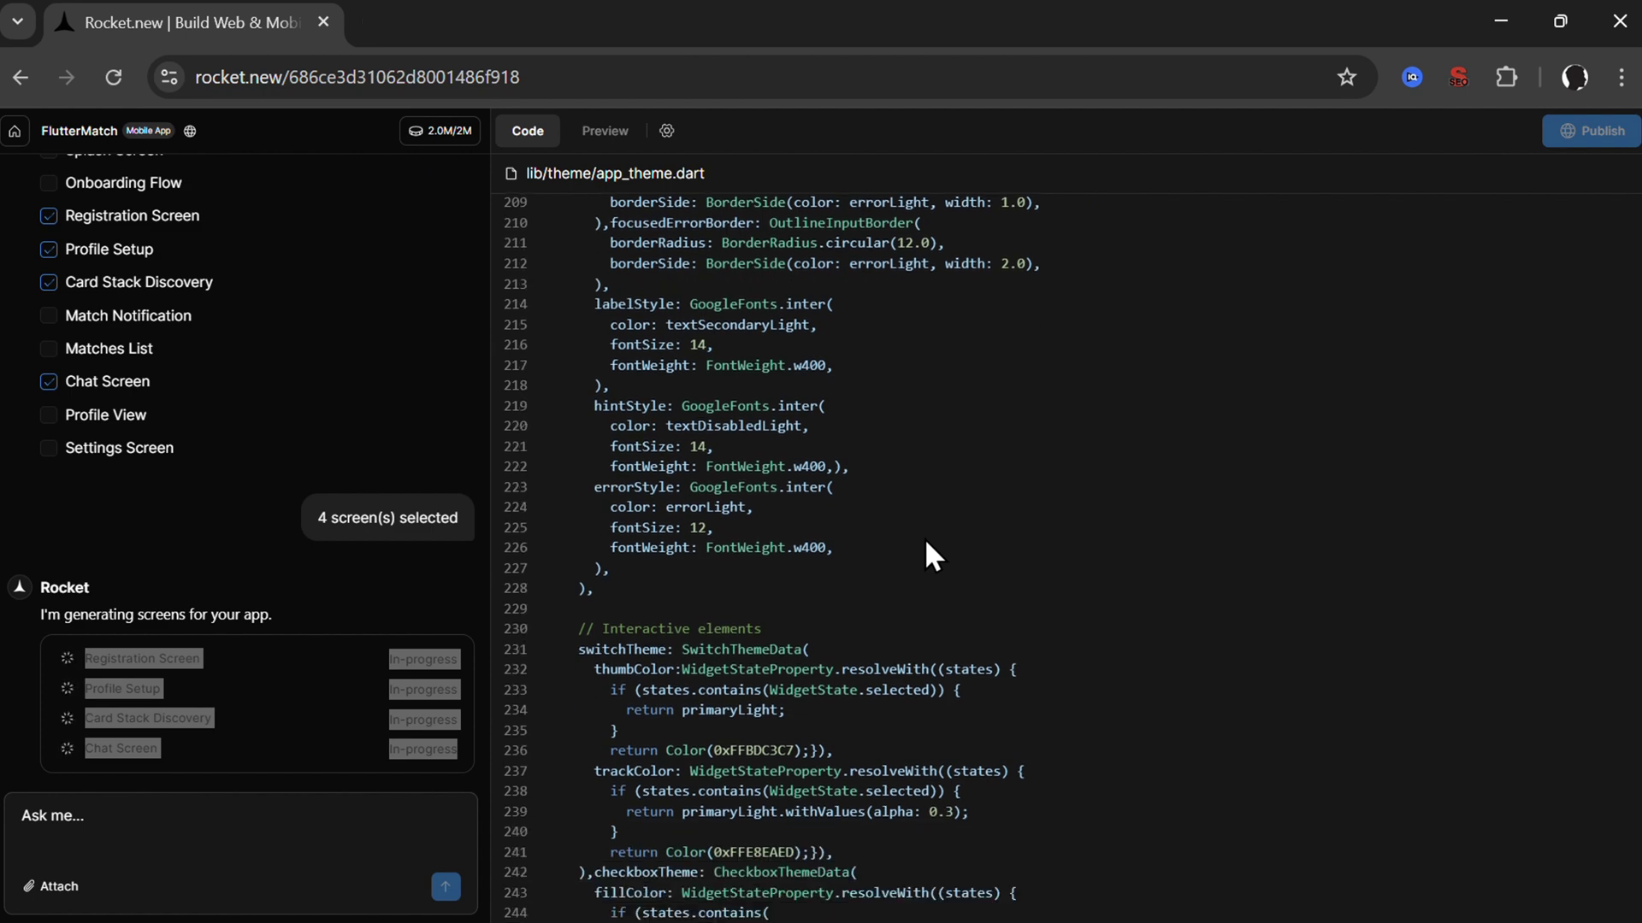
{"action": "scroll", "coordinate": [924, 537], "scroll_direction": "down", "scroll_amount": 2}
{"action": "scroll", "coordinate": [926, 537], "scroll_direction": "down", "scroll_amount": 2}
{"action": "scroll", "coordinate": [975, 551], "scroll_direction": "down", "scroll_amount": 1}
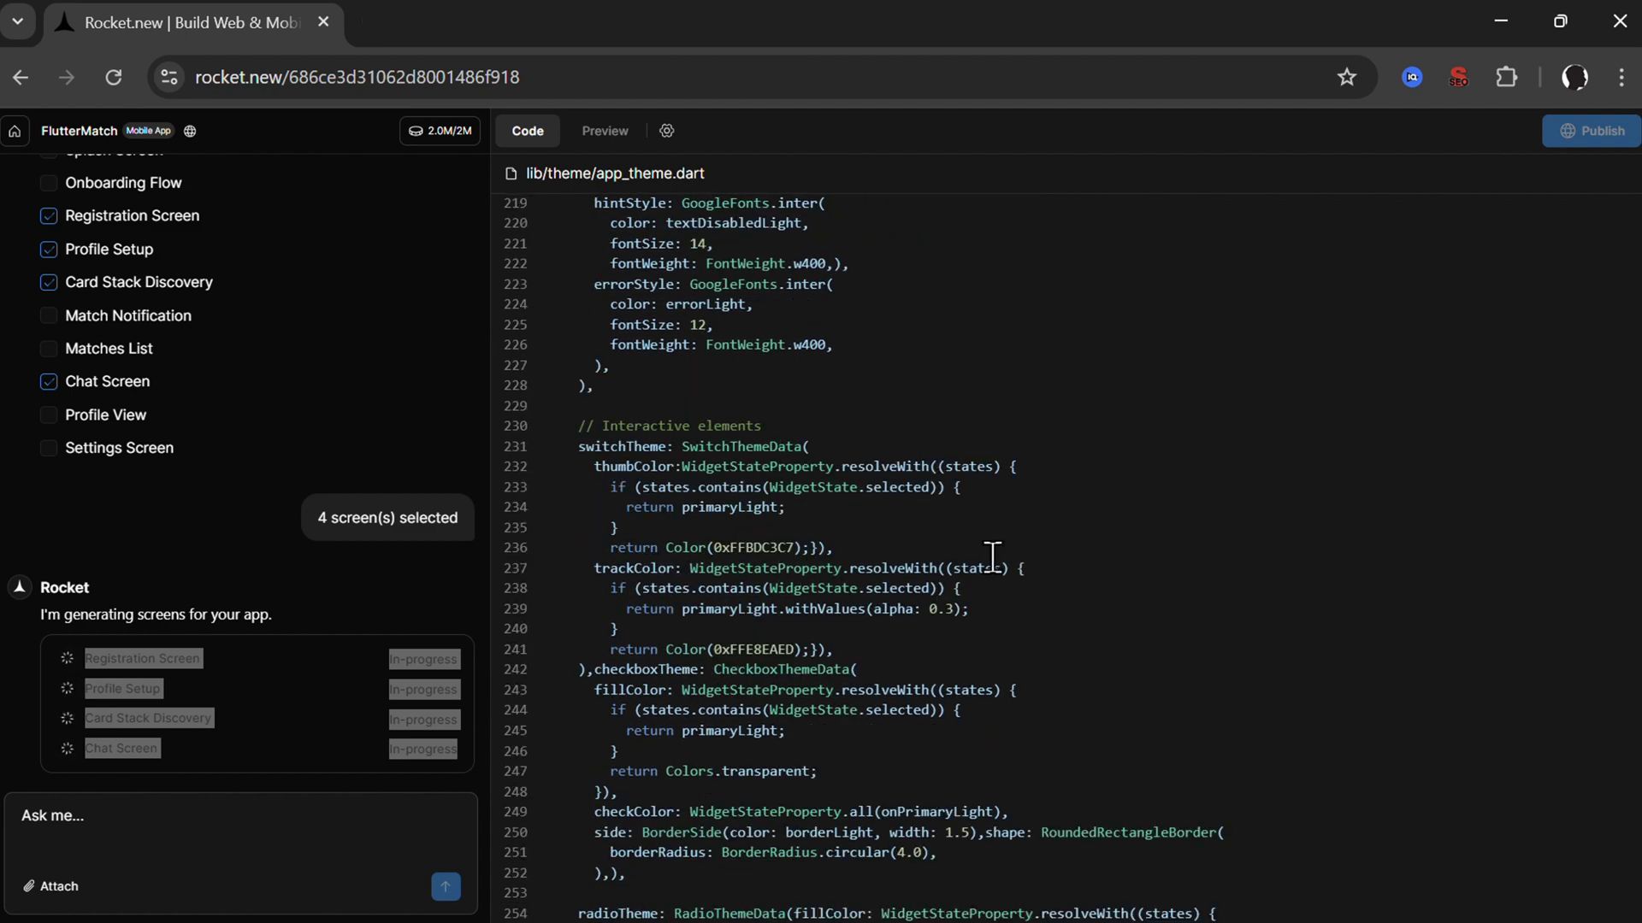
{"action": "scroll", "coordinate": [992, 558], "scroll_direction": "down", "scroll_amount": 2}
{"action": "scroll", "coordinate": [1094, 610], "scroll_direction": "down", "scroll_amount": 1}
{"action": "scroll", "coordinate": [1094, 602], "scroll_direction": "down", "scroll_amount": 1}
{"action": "scroll", "coordinate": [1118, 708], "scroll_direction": "down", "scroll_amount": 1}
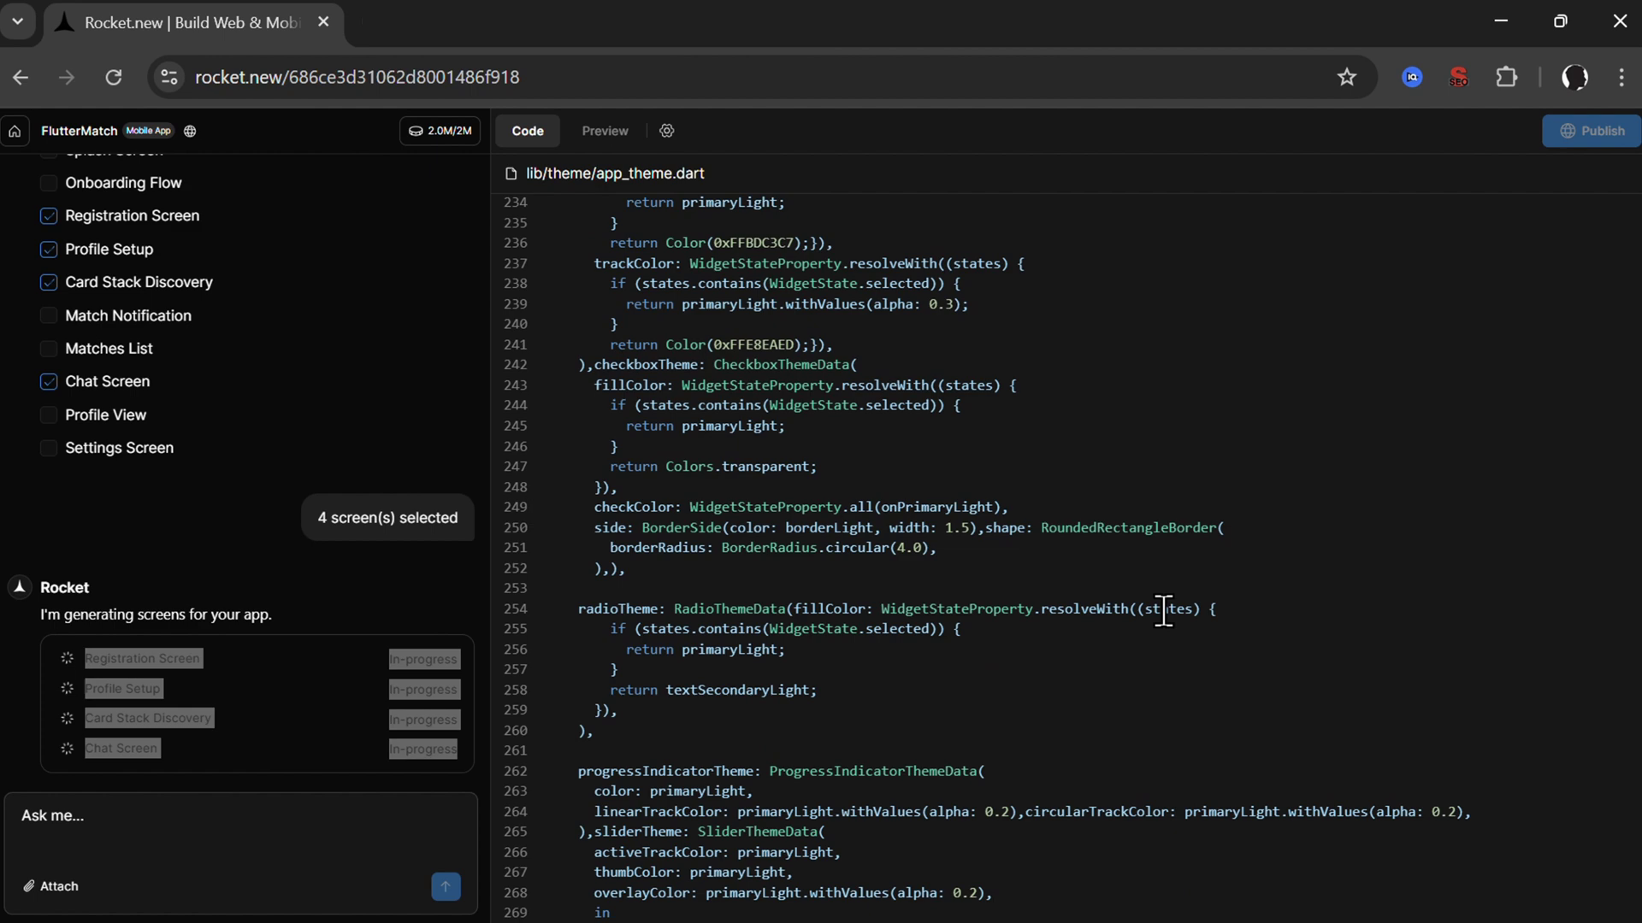
{"action": "scroll", "coordinate": [1163, 612], "scroll_direction": "down", "scroll_amount": 2}
{"action": "scroll", "coordinate": [1163, 611], "scroll_direction": "down", "scroll_amount": 1}
{"action": "scroll", "coordinate": [1055, 600], "scroll_direction": "down", "scroll_amount": 1}
{"action": "scroll", "coordinate": [1055, 600], "scroll_direction": "down", "scroll_amount": 1}
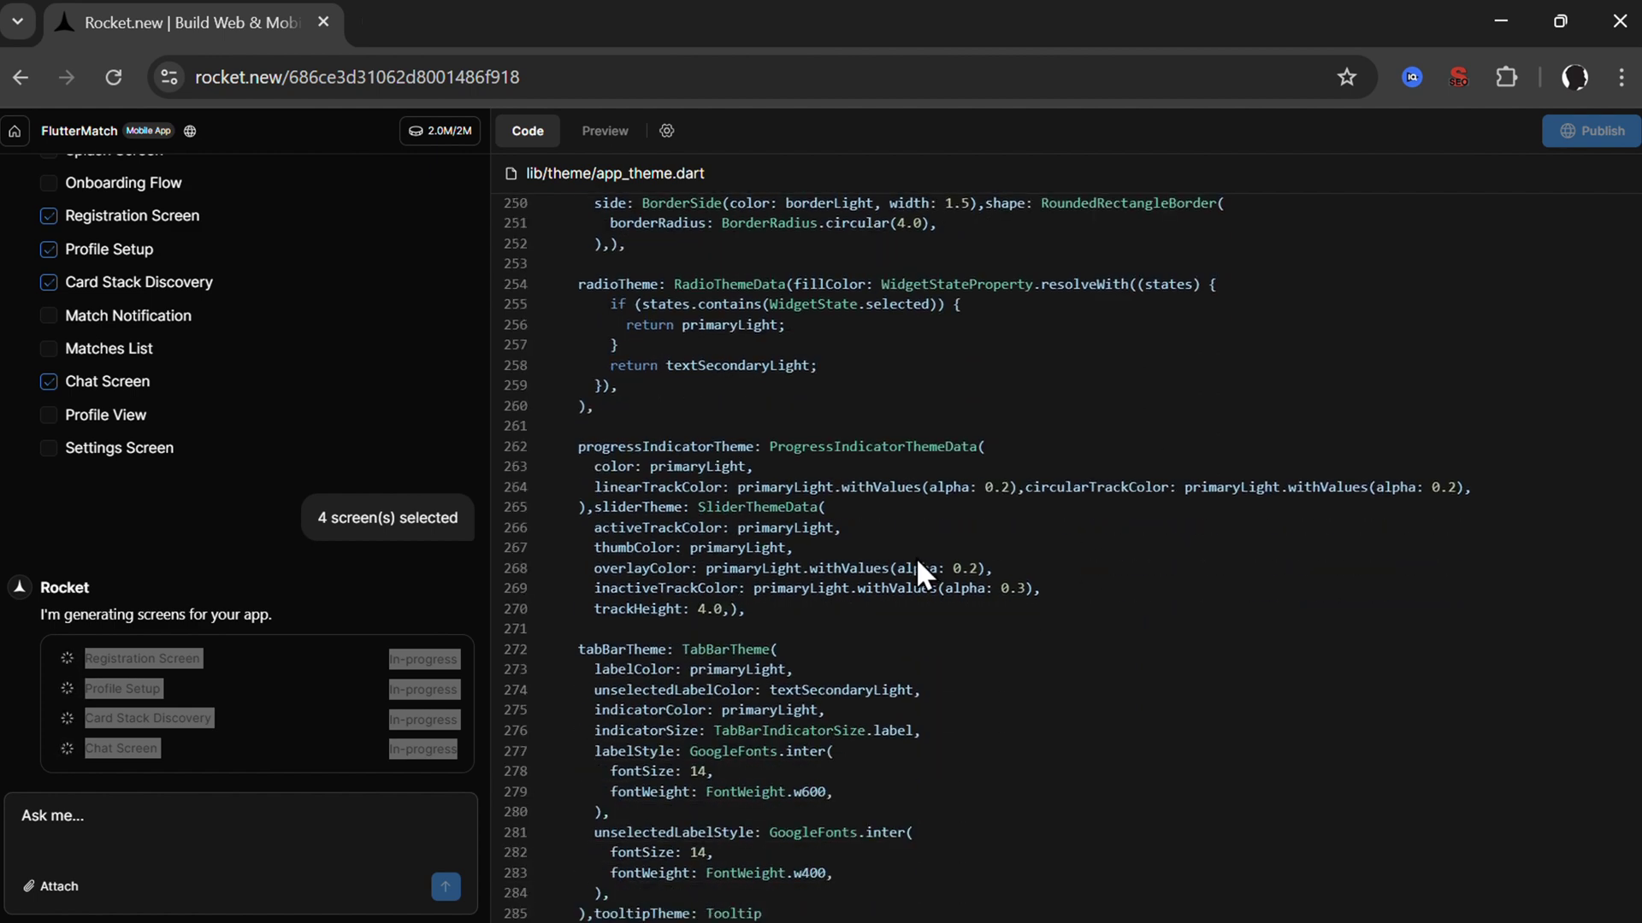
{"action": "scroll", "coordinate": [916, 568], "scroll_direction": "down", "scroll_amount": 1}
{"action": "scroll", "coordinate": [916, 568], "scroll_direction": "down", "scroll_amount": 1}
{"action": "scroll", "coordinate": [889, 517], "scroll_direction": "down", "scroll_amount": 1}
{"action": "scroll", "coordinate": [987, 525], "scroll_direction": "down", "scroll_amount": 1}
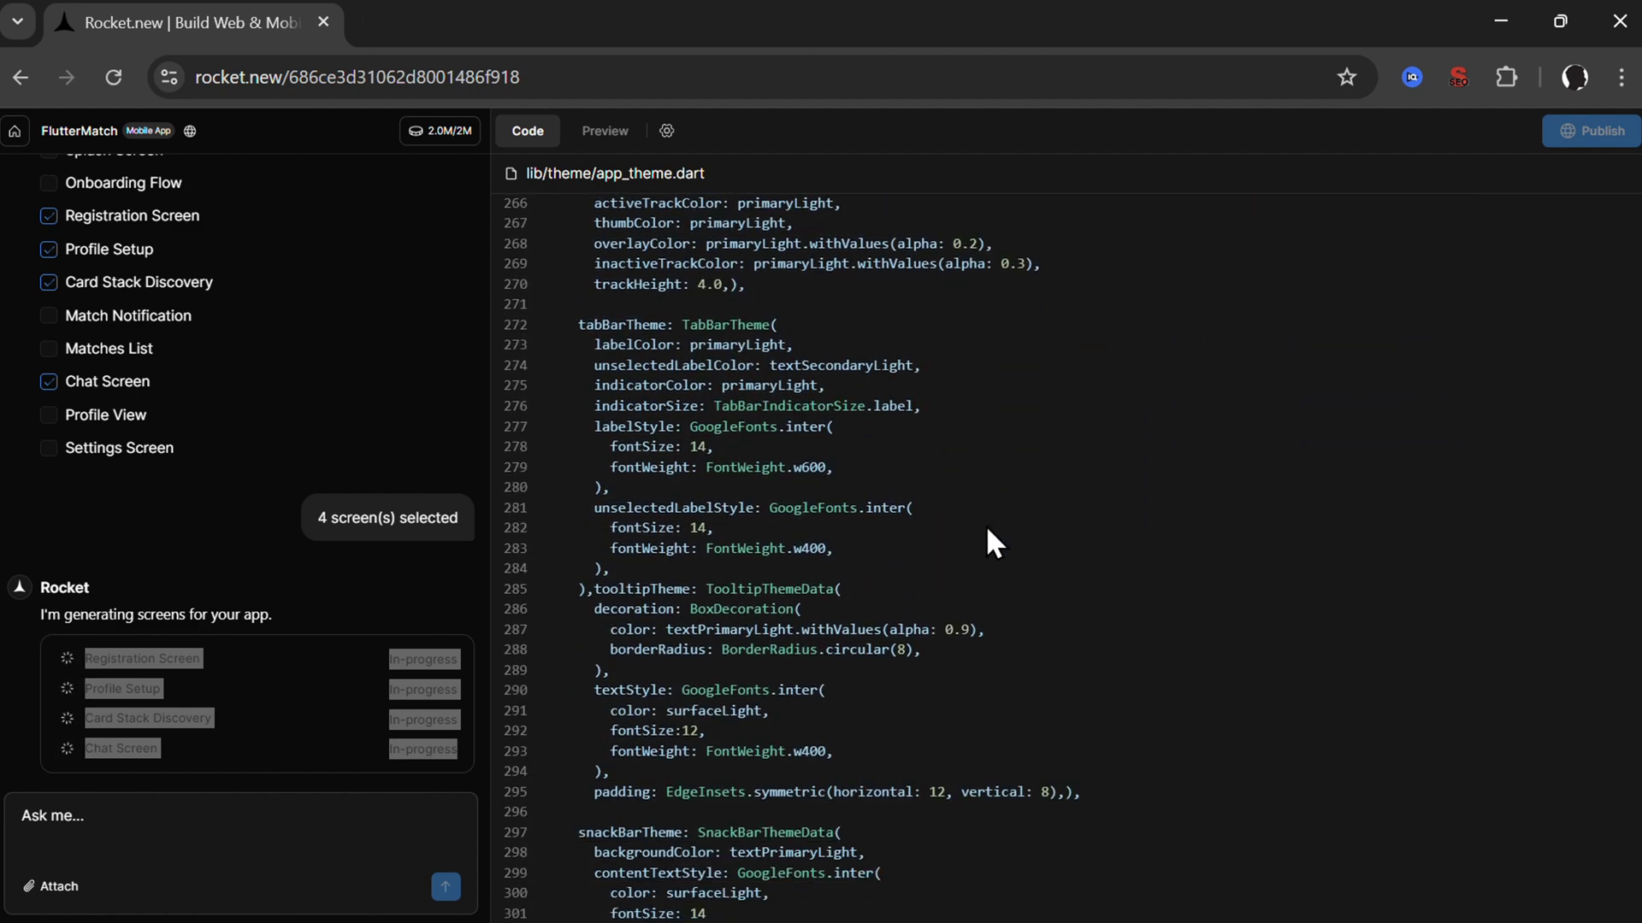
{"action": "scroll", "coordinate": [987, 524], "scroll_direction": "down", "scroll_amount": 2}
{"action": "scroll", "coordinate": [864, 448], "scroll_direction": "down", "scroll_amount": 2}
{"action": "scroll", "coordinate": [773, 336], "scroll_direction": "down", "scroll_amount": 1}
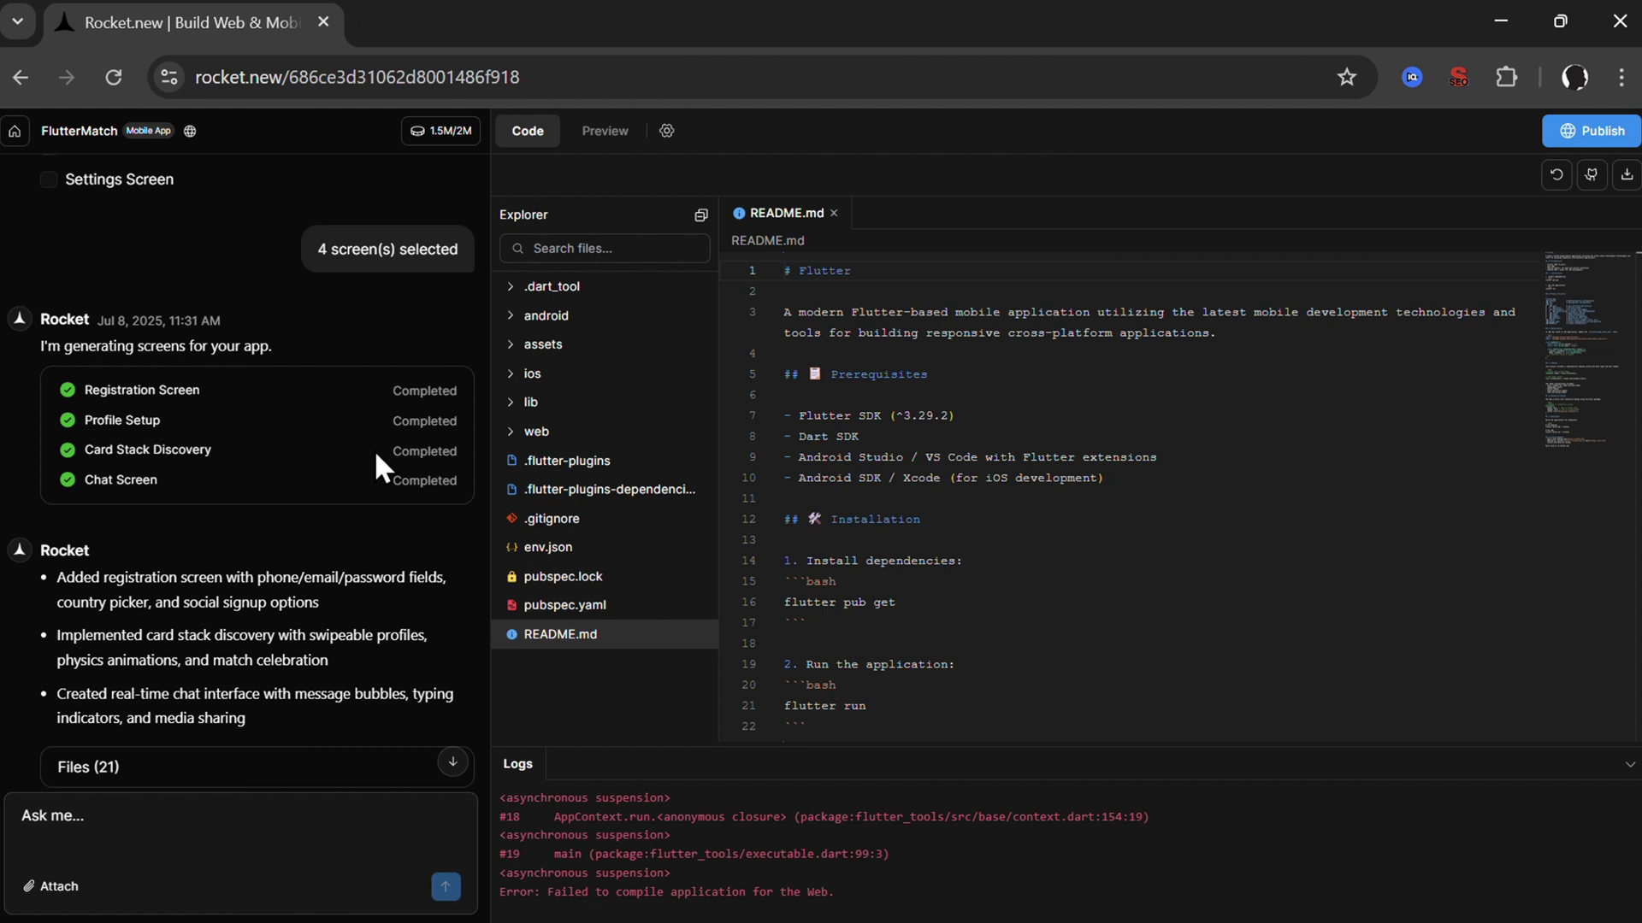
{"action": "scroll", "coordinate": [374, 450], "scroll_direction": "down", "scroll_amount": 1}
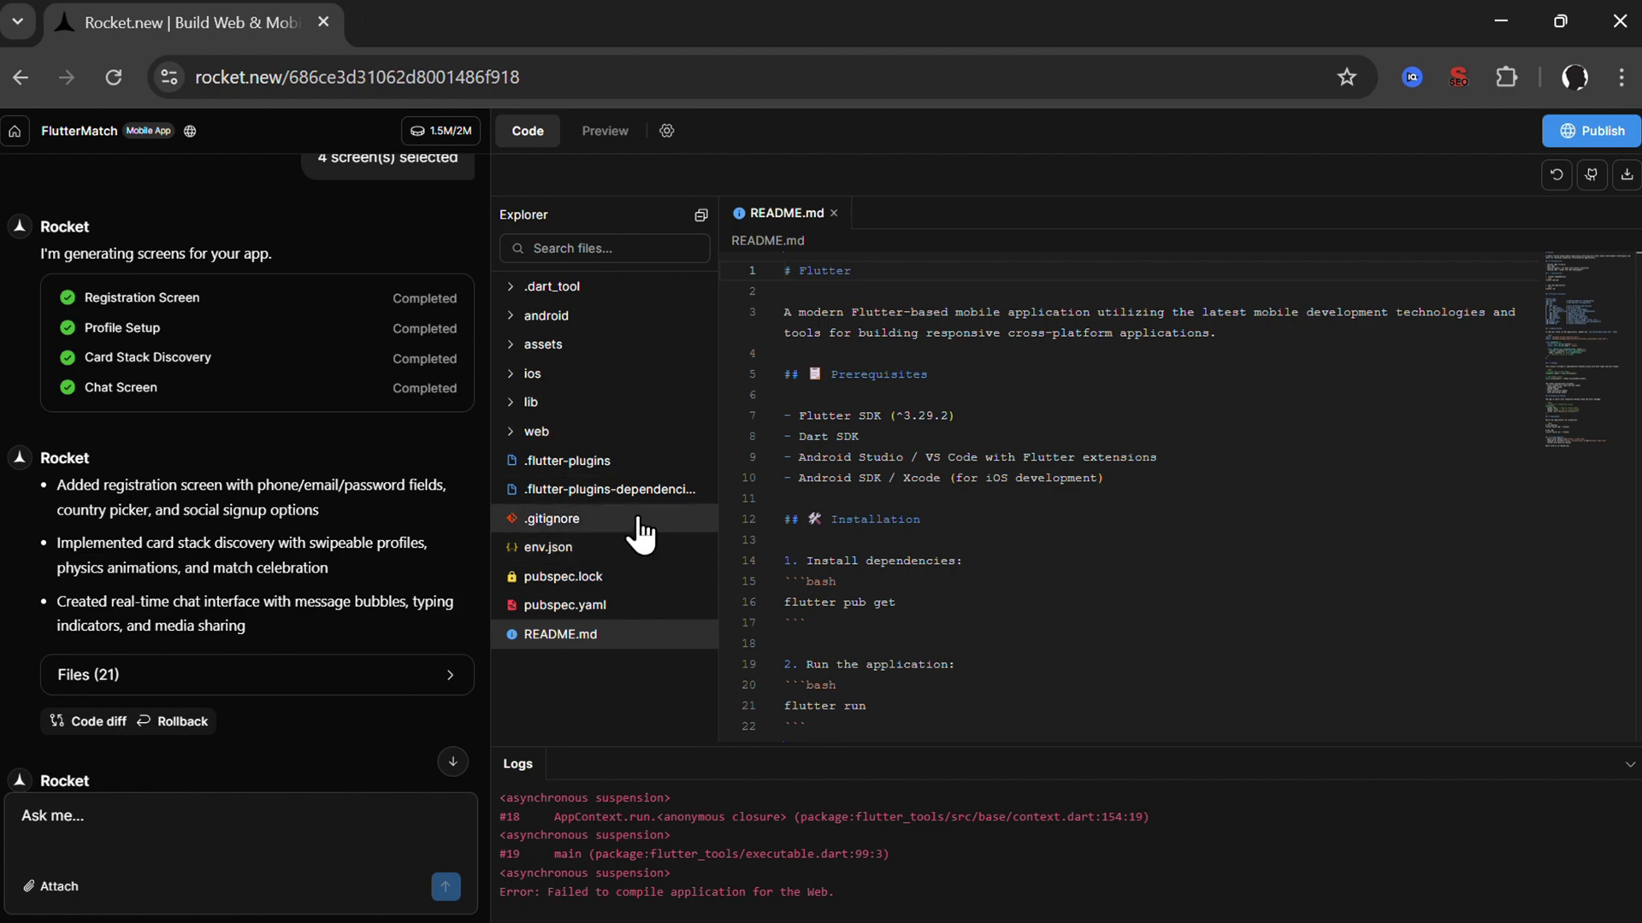
{"action": "scroll", "coordinate": [395, 481], "scroll_direction": "down", "scroll_amount": 2}
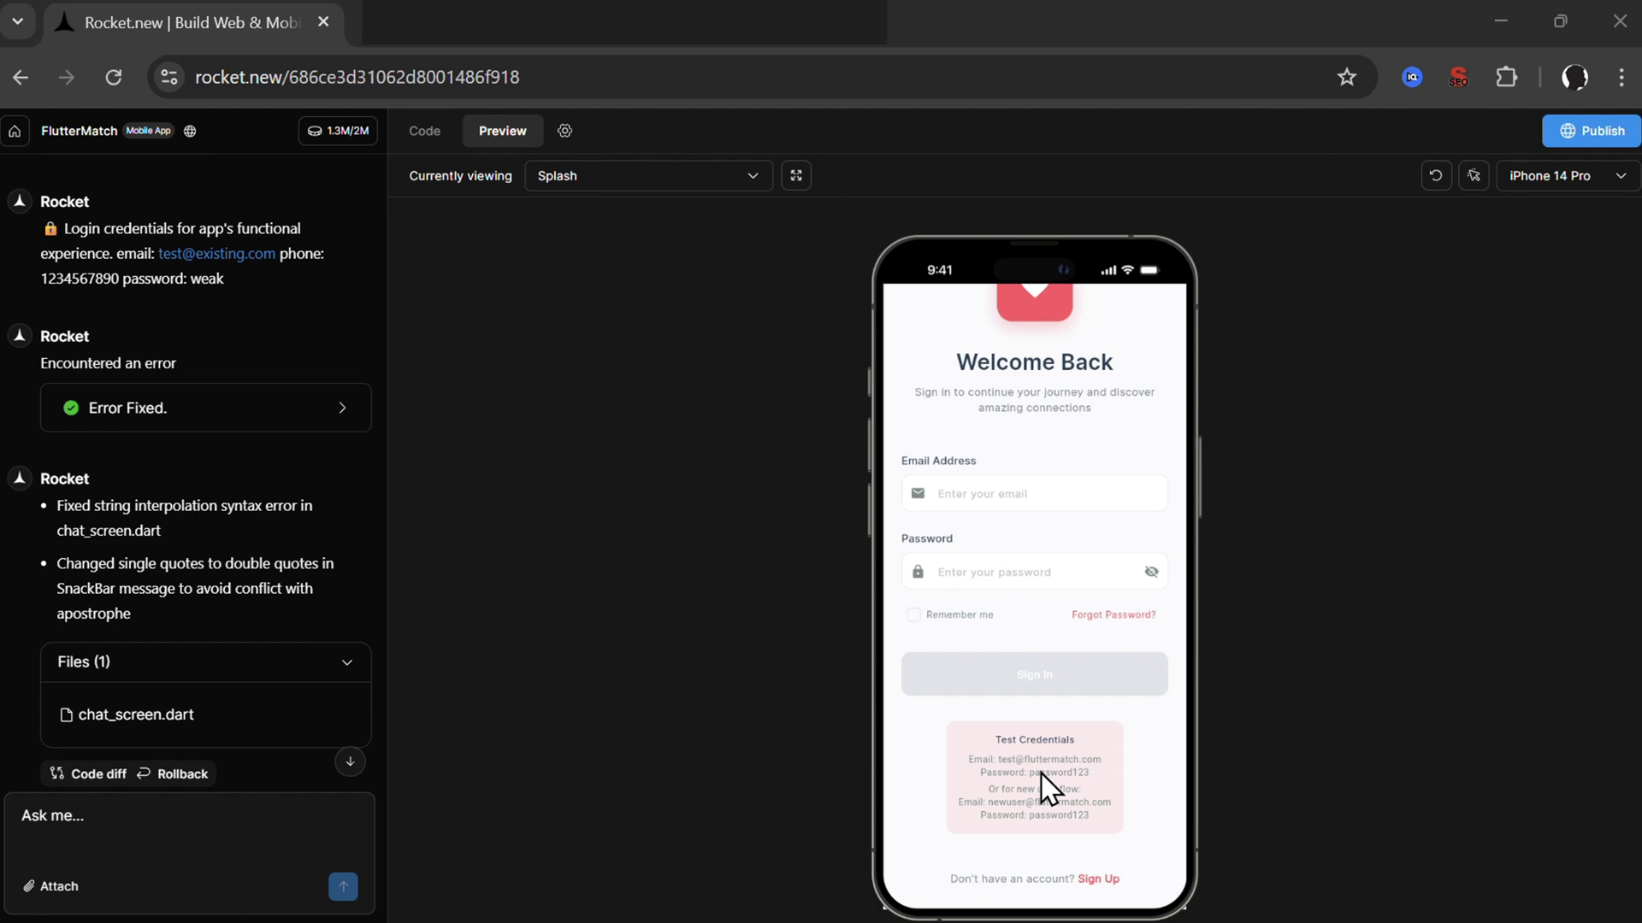
Step: Sign in to the preview with the test email and password, showing the password first
{"action": "left_click", "coordinate": [961, 494]}
{"action": "type", "text": "test@fluttermatch.com"}
{"action": "left_click", "coordinate": [988, 573]}
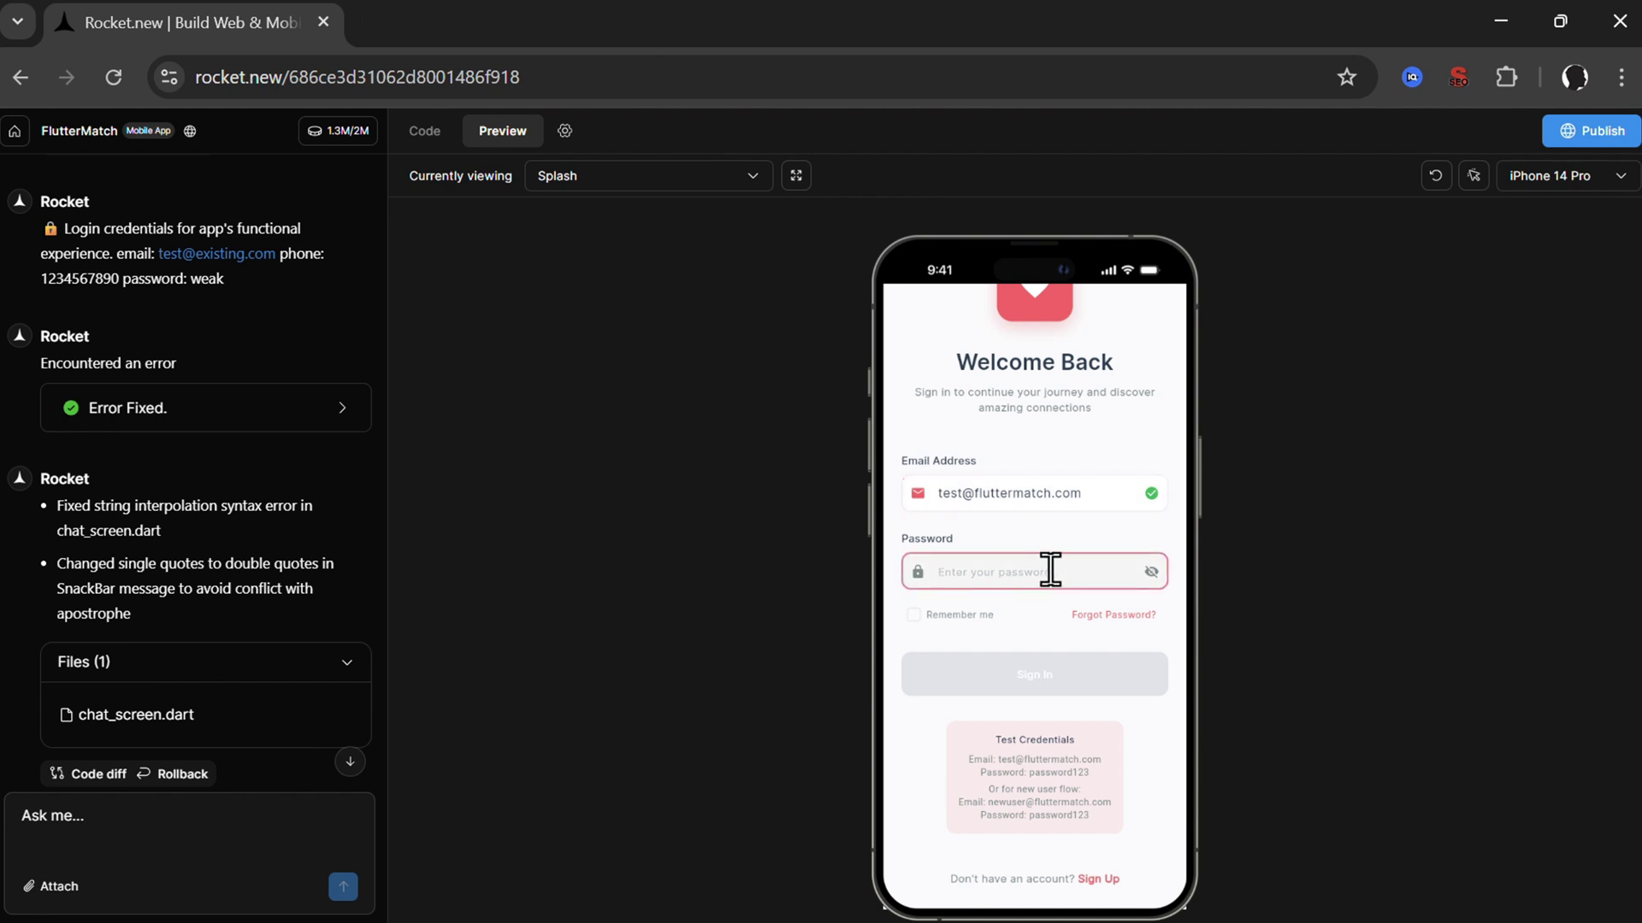
{"action": "type", "text": "password123"}
{"action": "left_click", "coordinate": [1153, 573]}
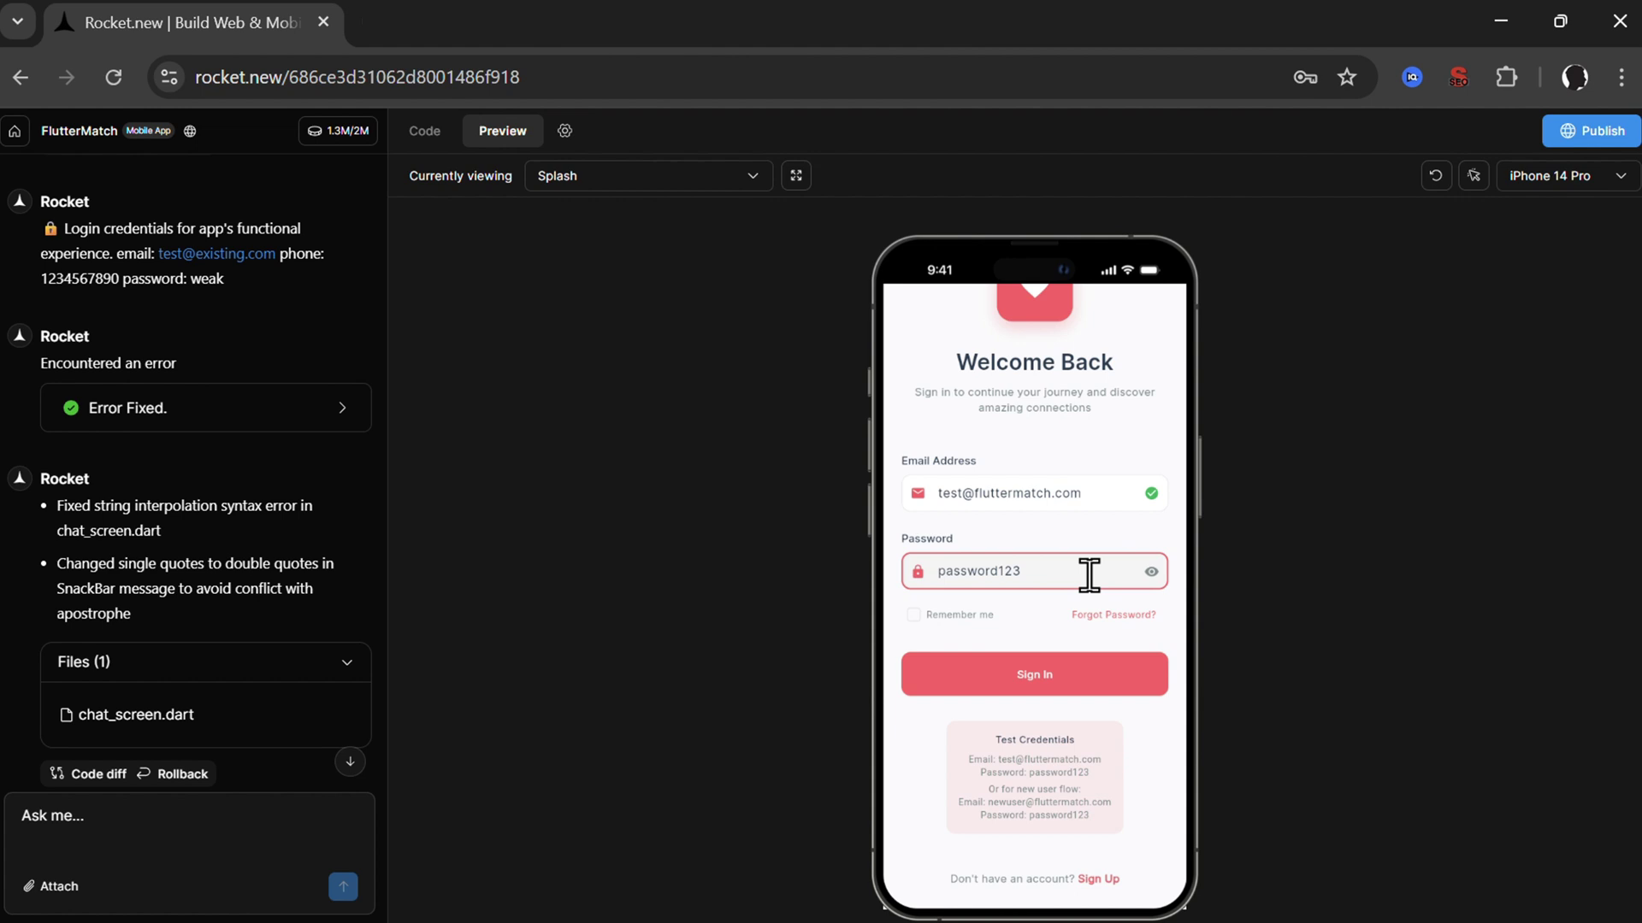
{"action": "left_click", "coordinate": [1048, 676]}
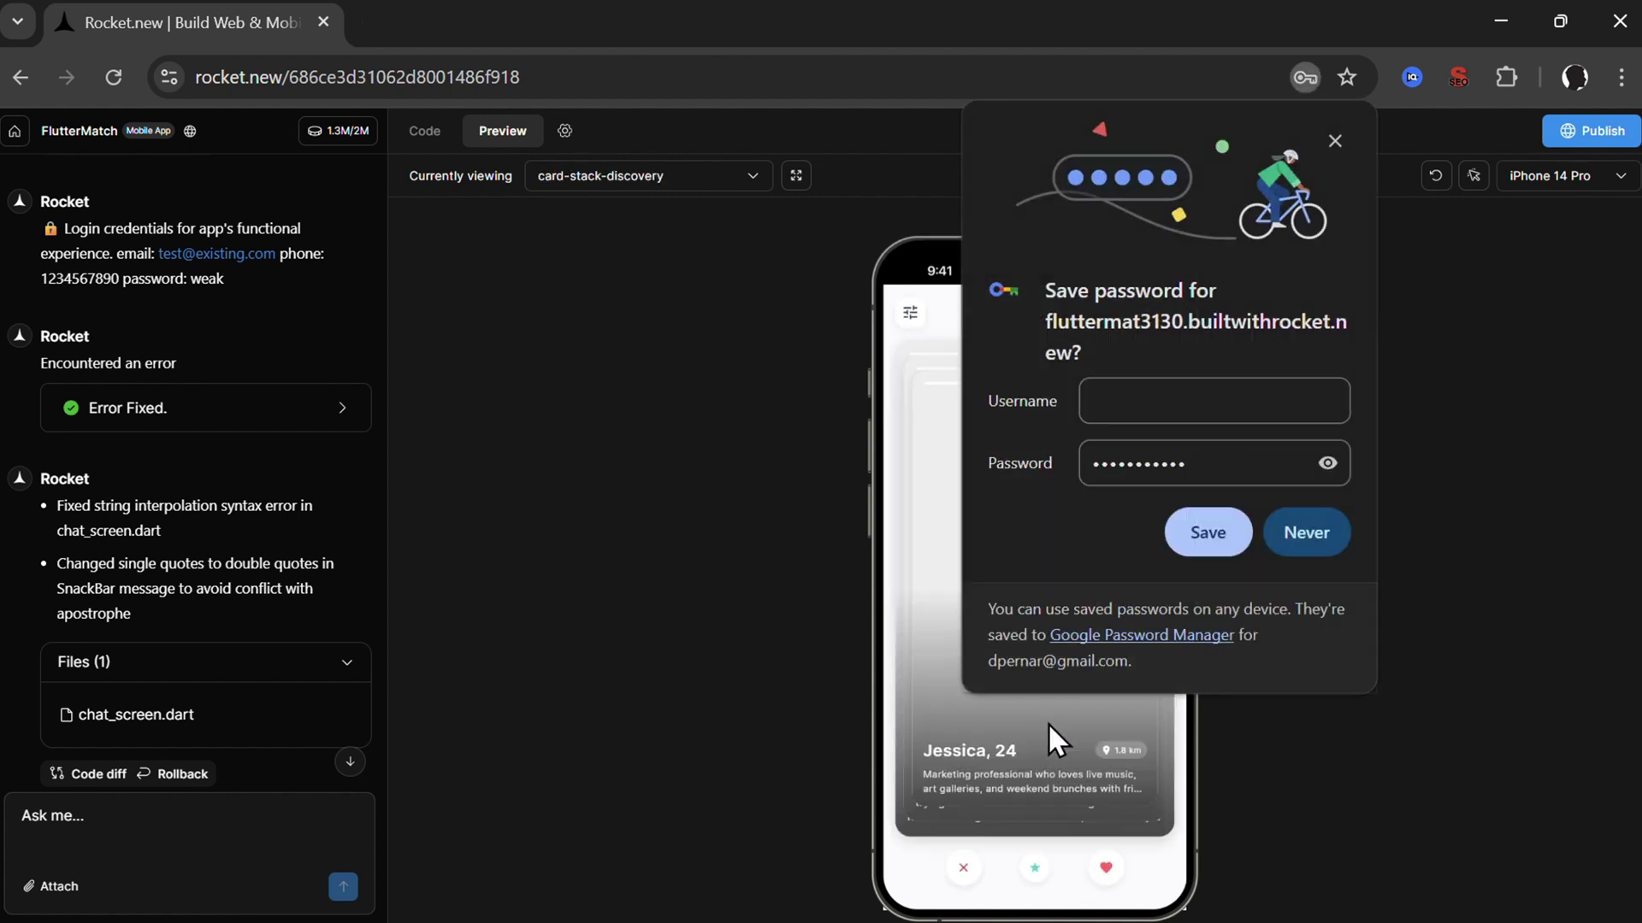
Step: Dismiss the save-password prompt, like Jessica's card, and view the preview full screen
{"action": "left_click", "coordinate": [1334, 142]}
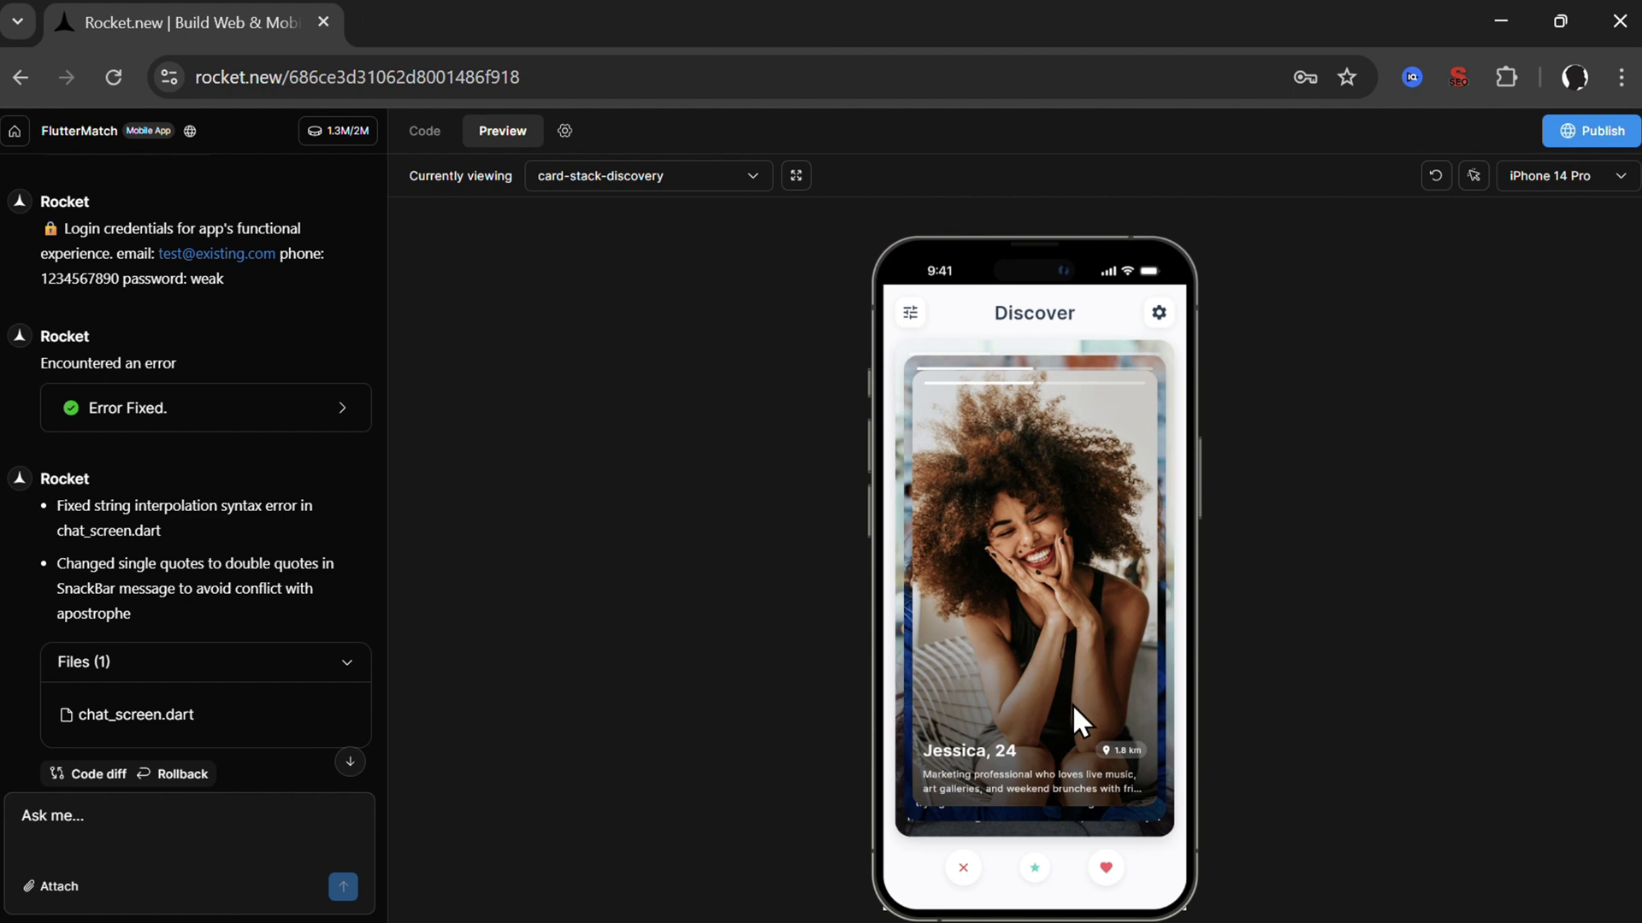
{"action": "left_click", "coordinate": [1106, 868]}
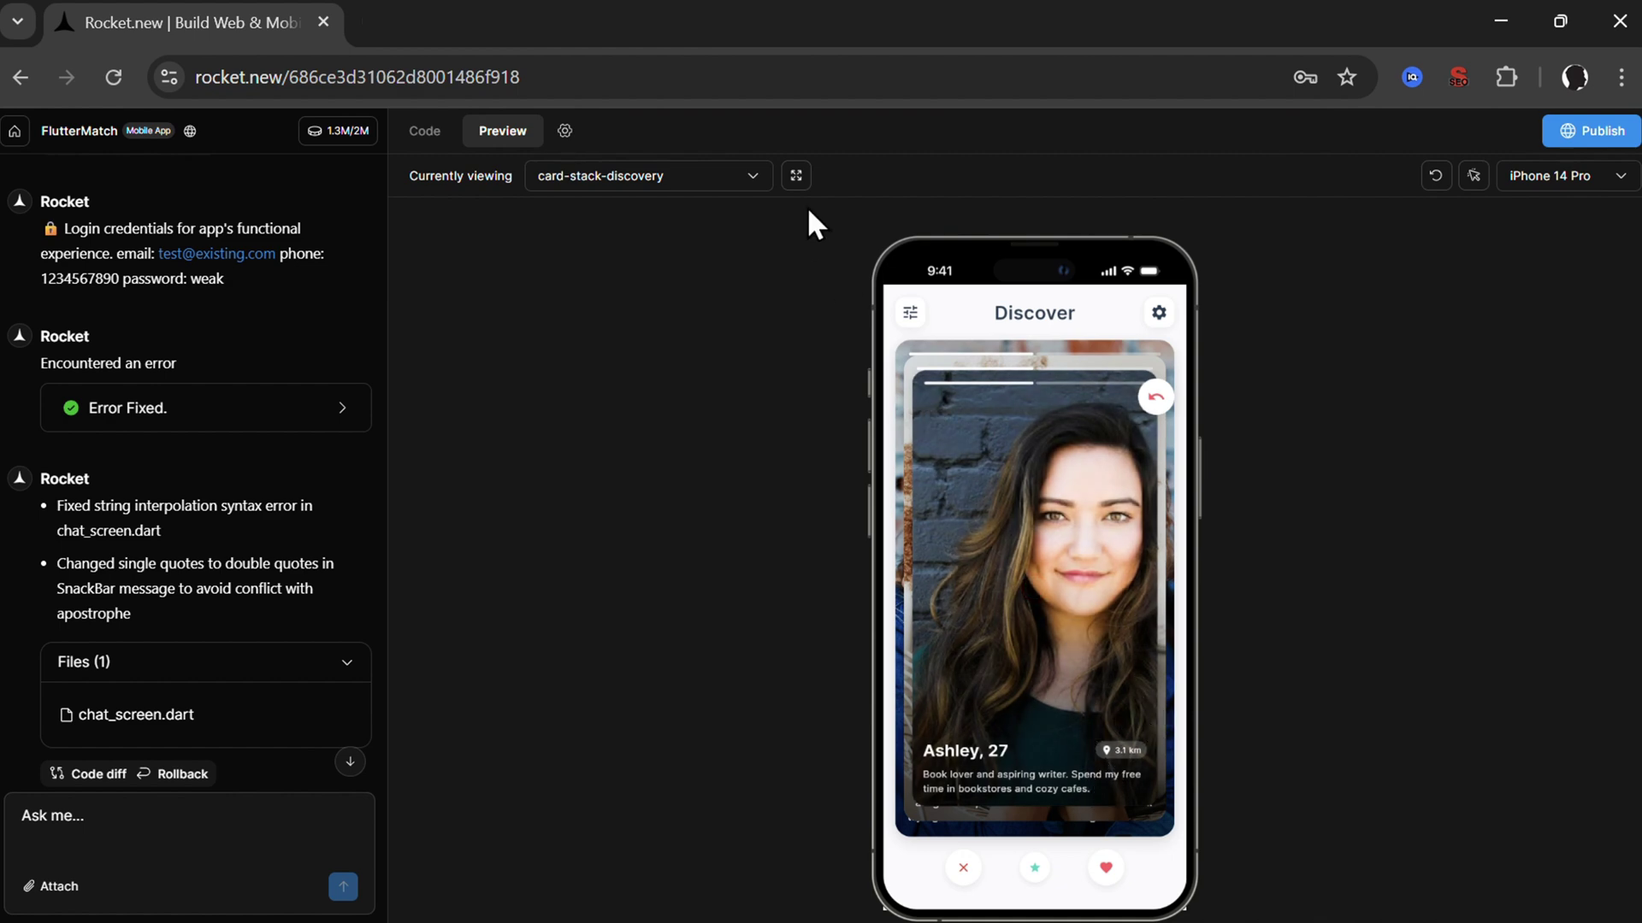
{"action": "left_click", "coordinate": [796, 177]}
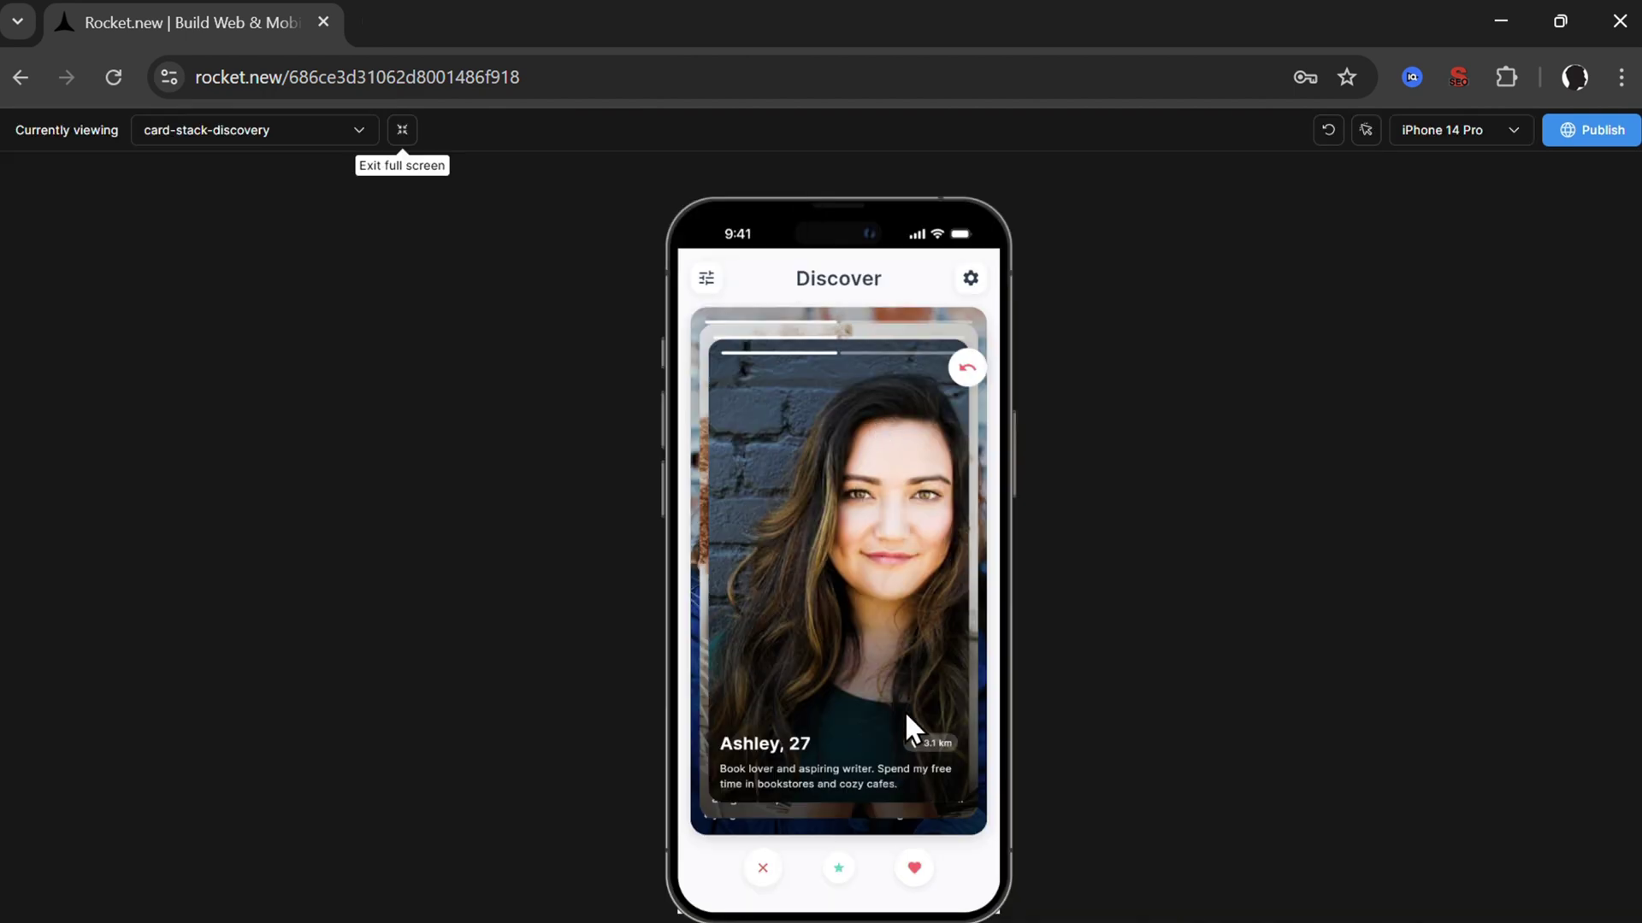
Step: Like two more profiles, preview on Samsung Galaxy S23, super-like one, then exit full screen
{"action": "left_click", "coordinate": [915, 877]}
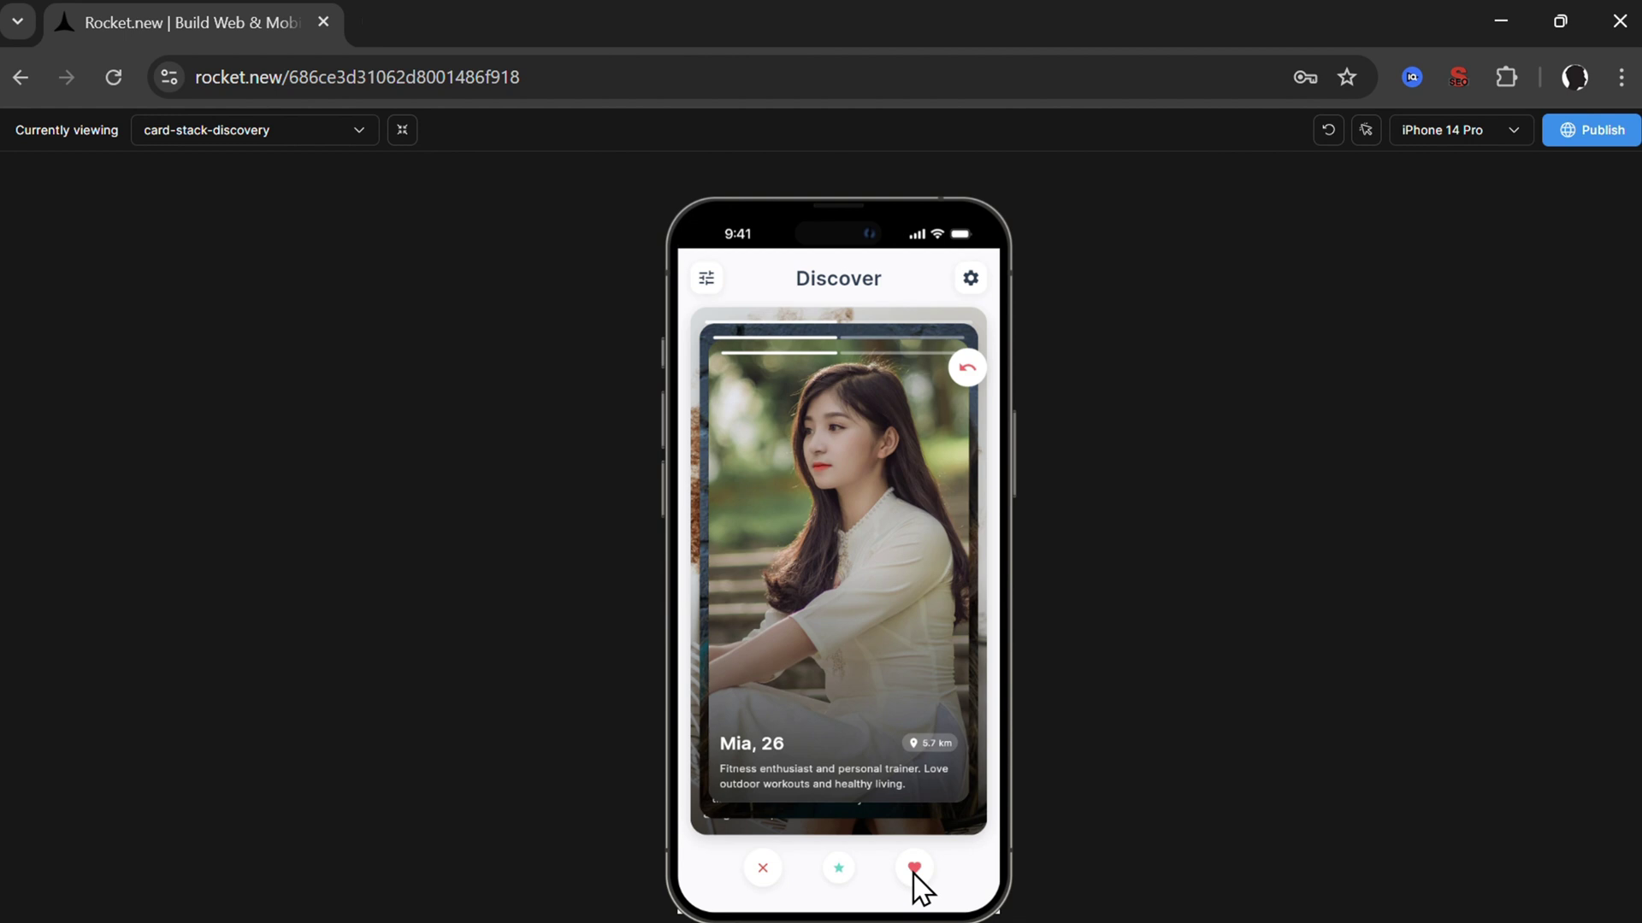
{"action": "left_click", "coordinate": [915, 876]}
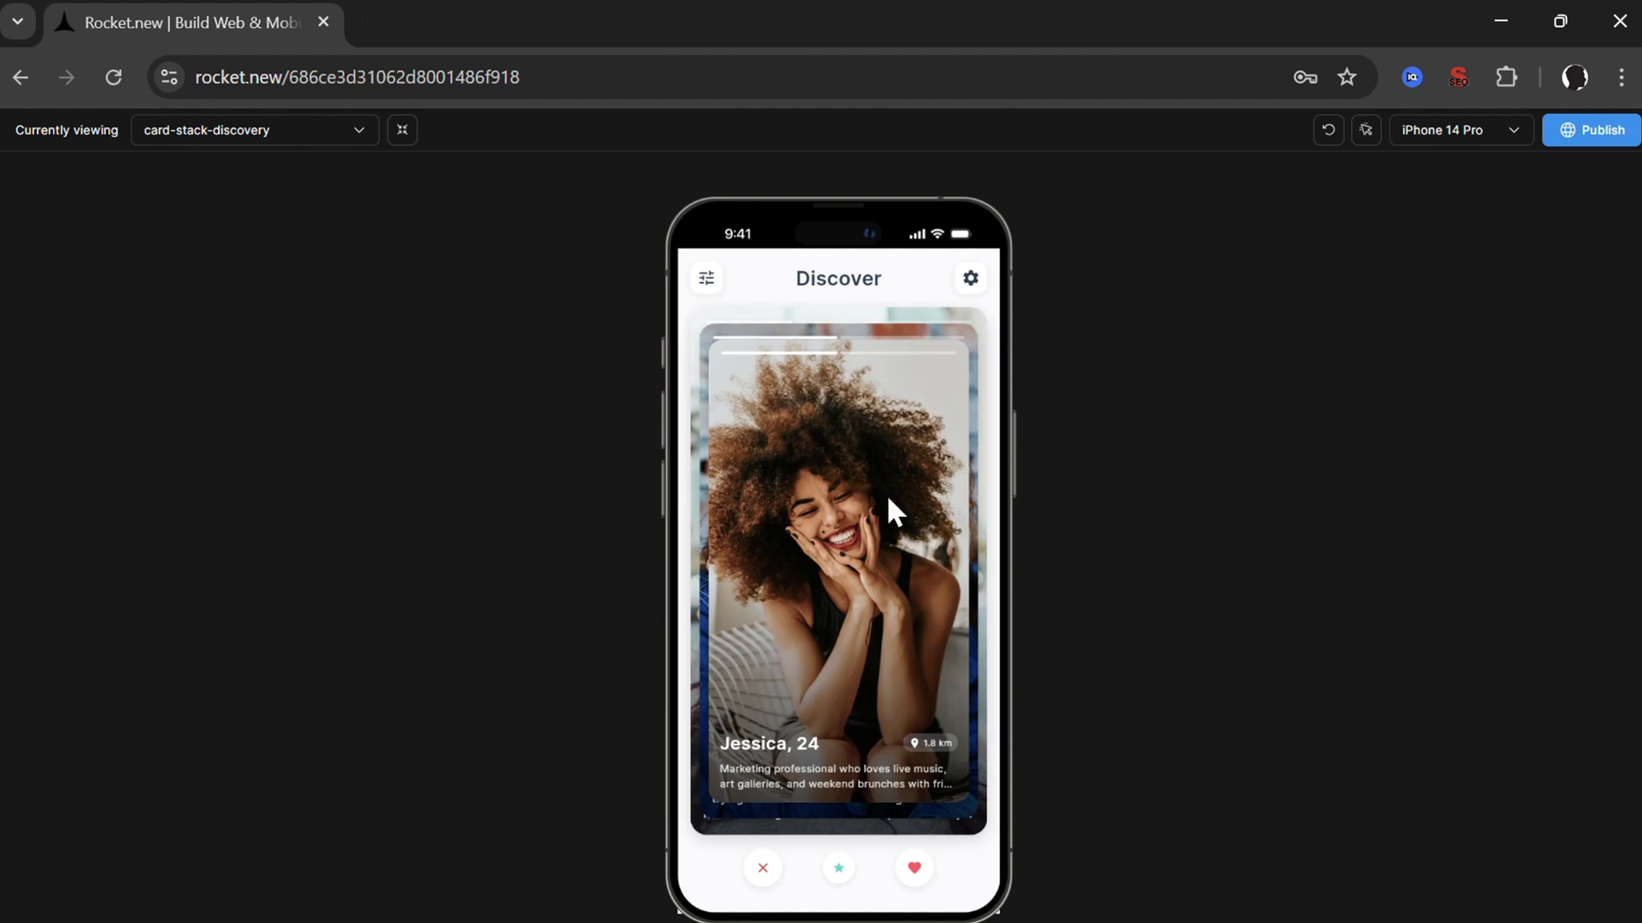
{"action": "left_click", "coordinate": [1472, 134]}
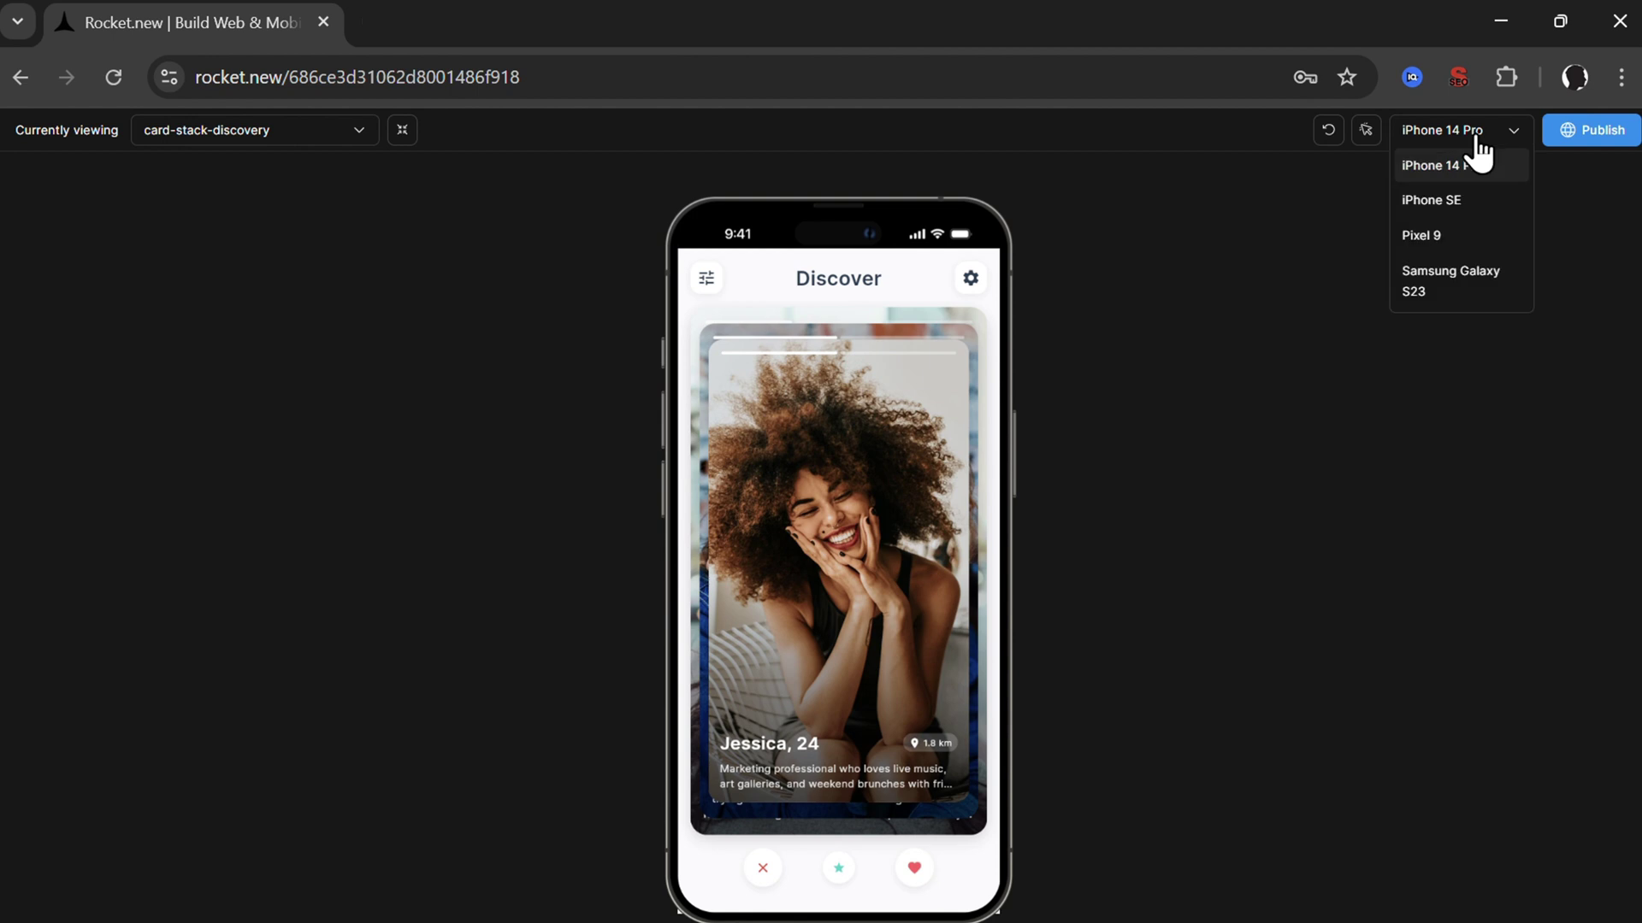
{"action": "left_click", "coordinate": [1439, 276]}
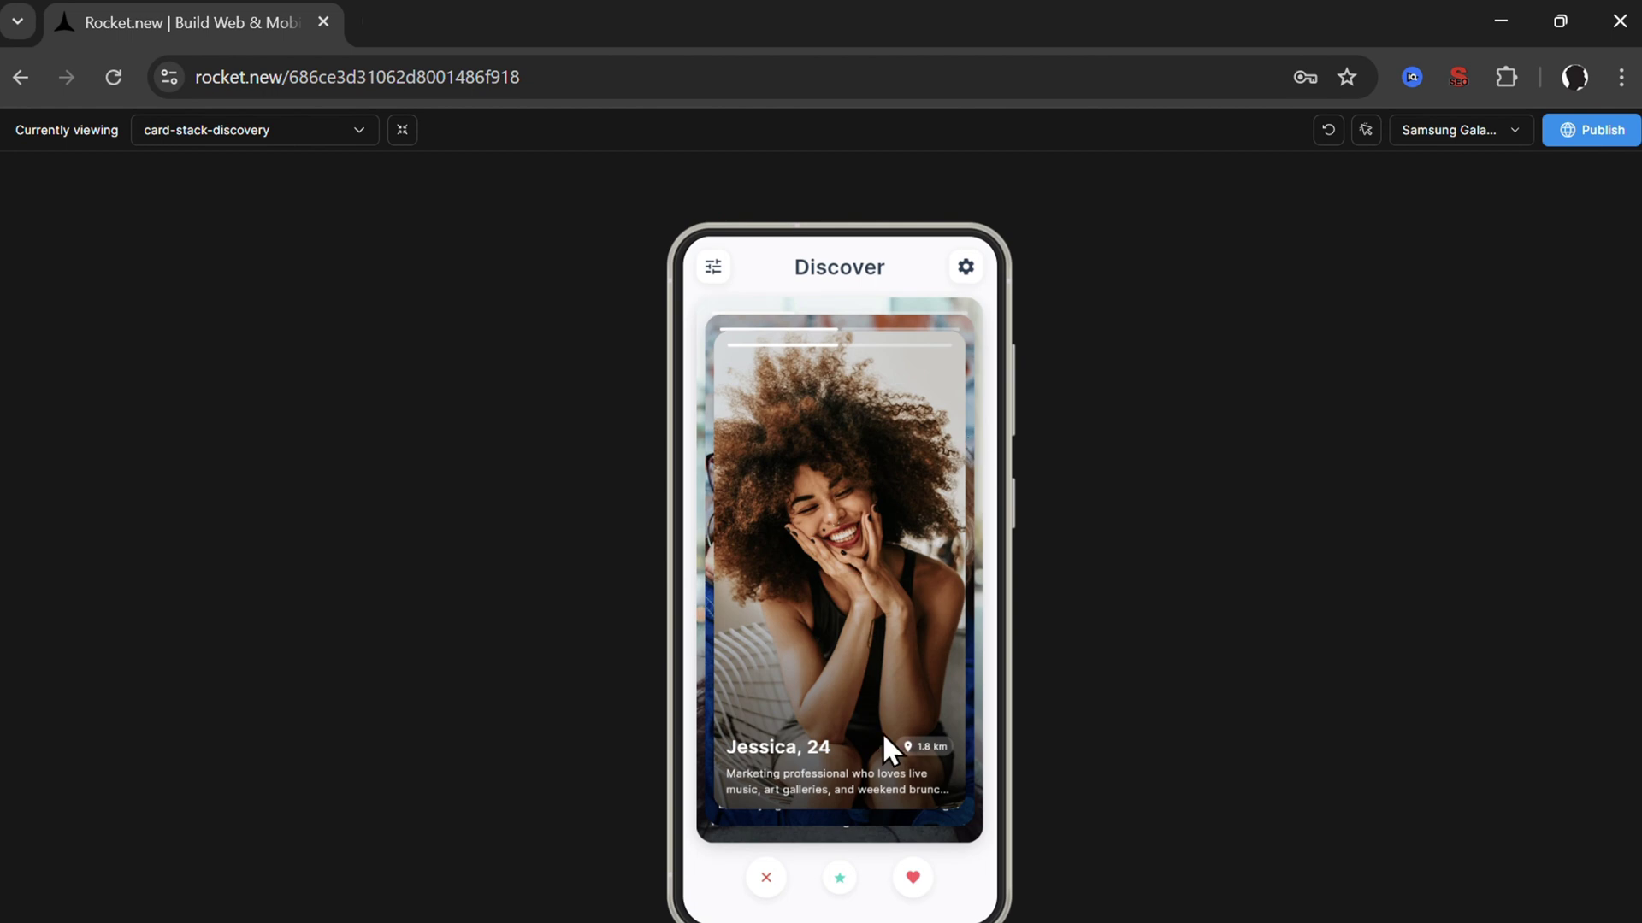
{"action": "left_click", "coordinate": [839, 878]}
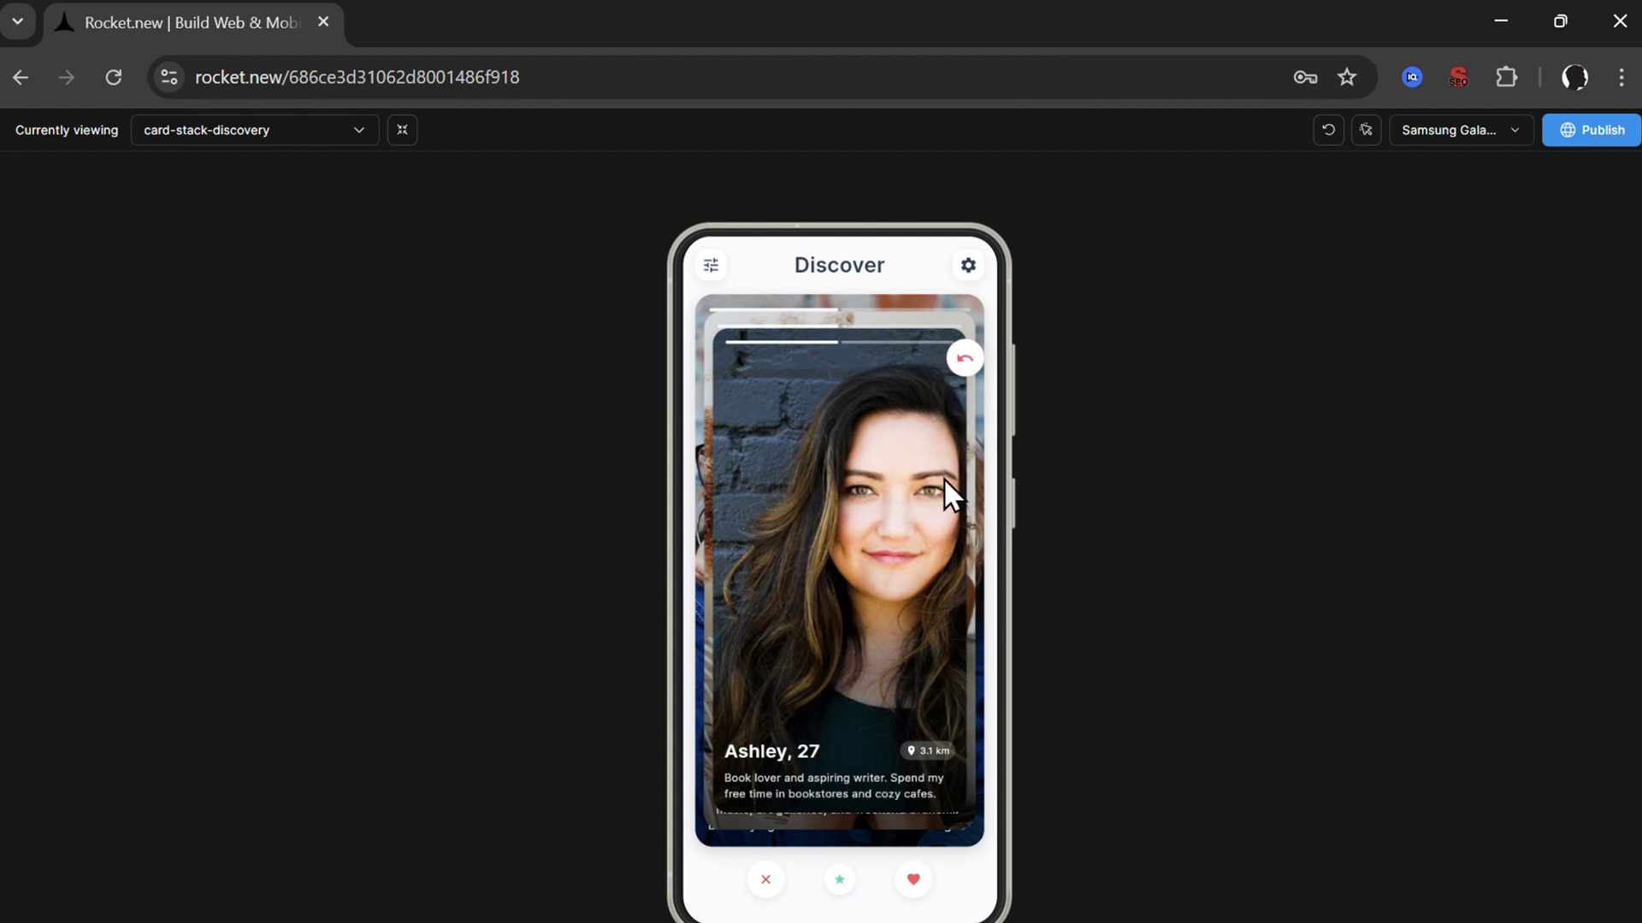
{"action": "left_click", "coordinate": [401, 129]}
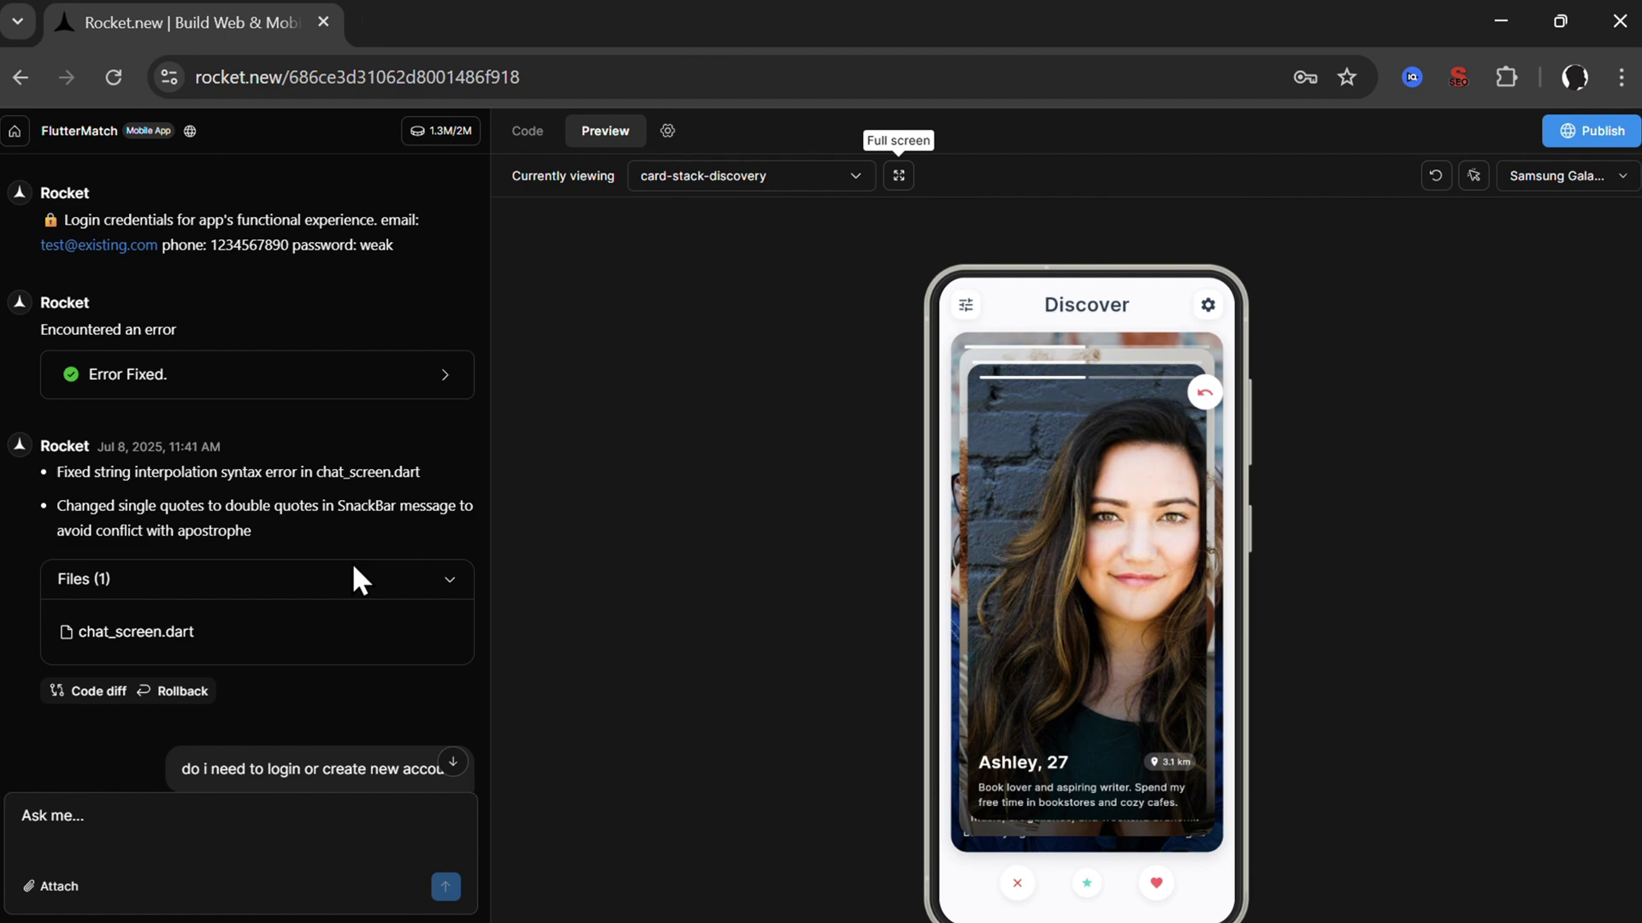
{"action": "scroll", "coordinate": [352, 562], "scroll_direction": "down", "scroll_amount": 5}
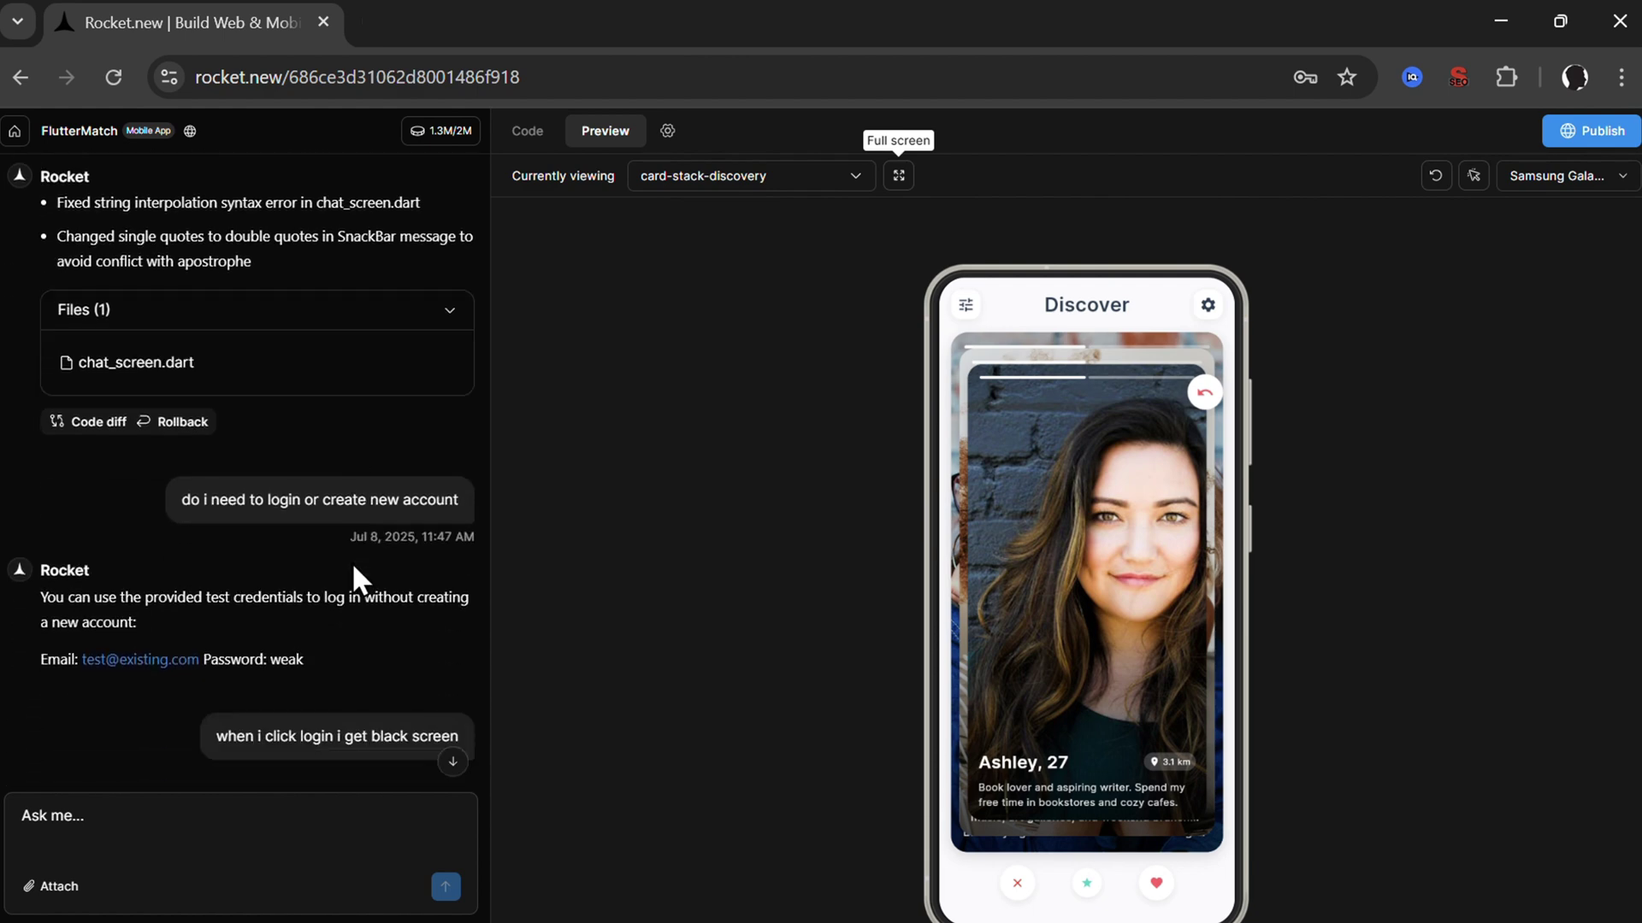
{"action": "scroll", "coordinate": [351, 562], "scroll_direction": "down", "scroll_amount": 5}
Step: Send Rocket the follow-up request 'can you add more functions'
{"action": "left_click", "coordinate": [245, 837]}
{"action": "type", "text": "can you add more "}
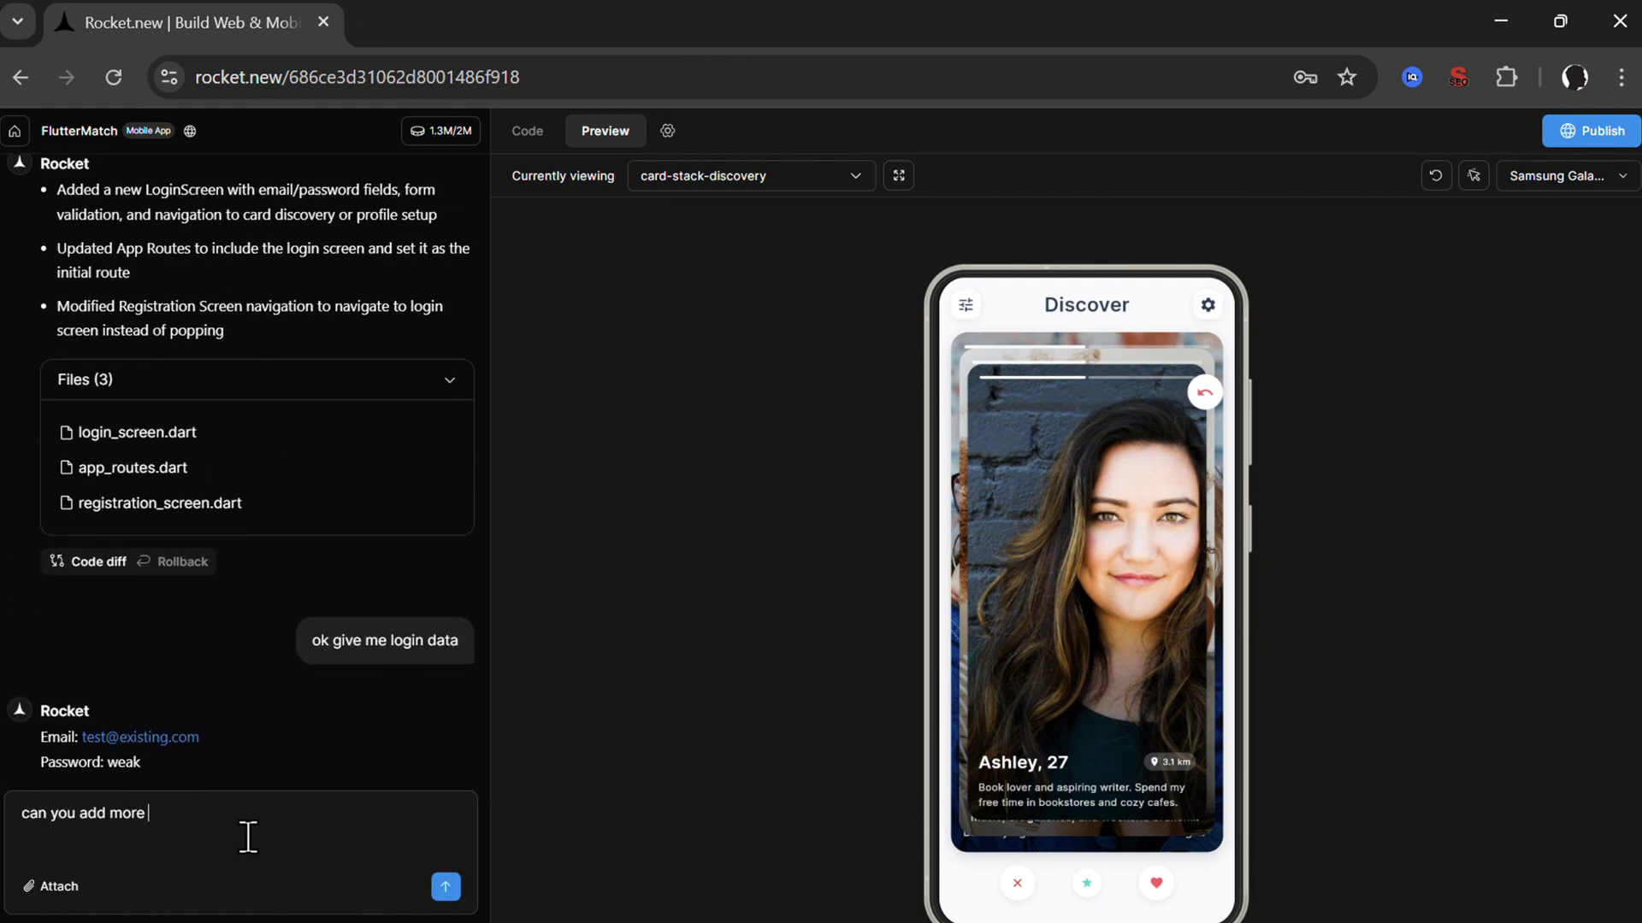
{"action": "type", "text": "functions"}
{"action": "key", "text": "Return"}
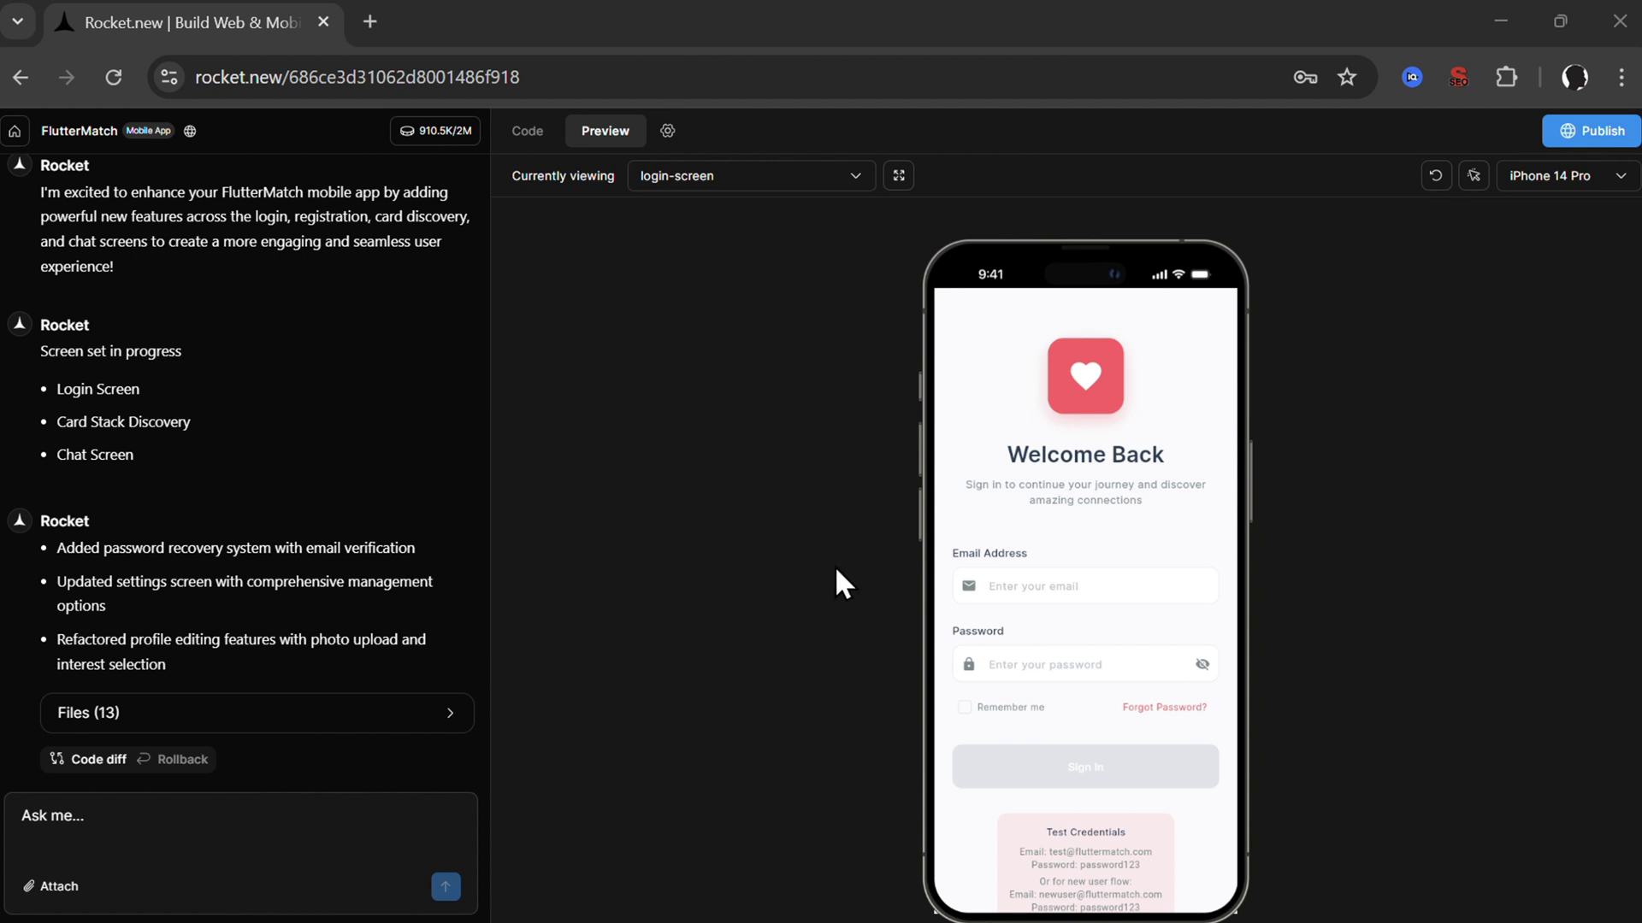
Step: Autofill the saved login, sign in, and like two profiles on the Discover screen
{"action": "left_click", "coordinate": [1030, 581]}
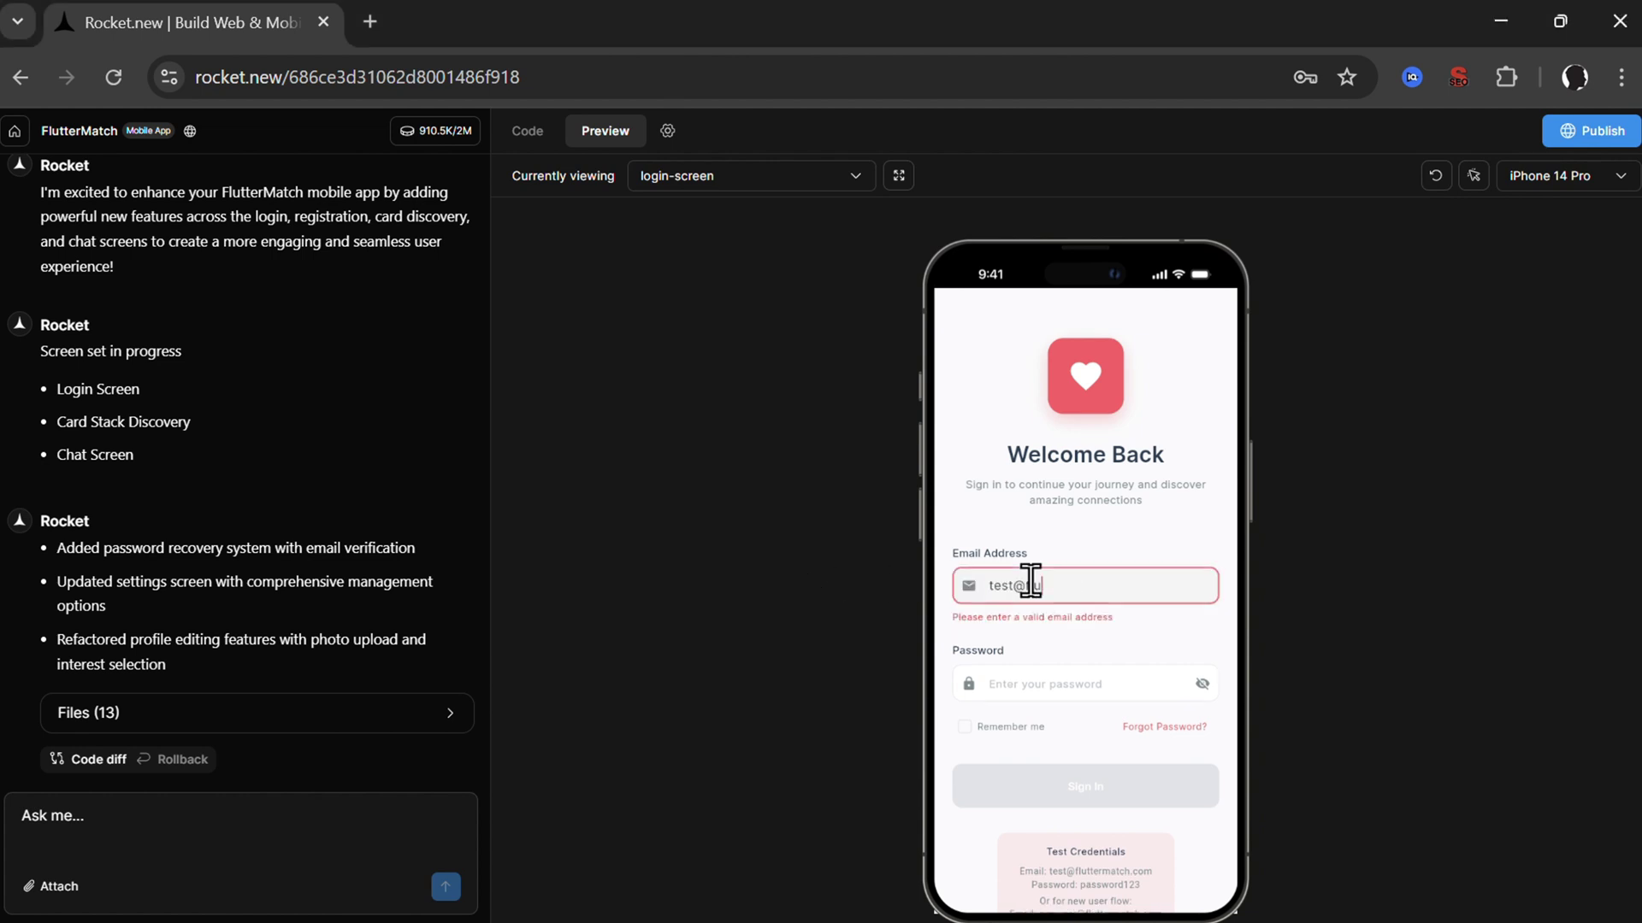
{"action": "left_click", "coordinate": [1112, 767]}
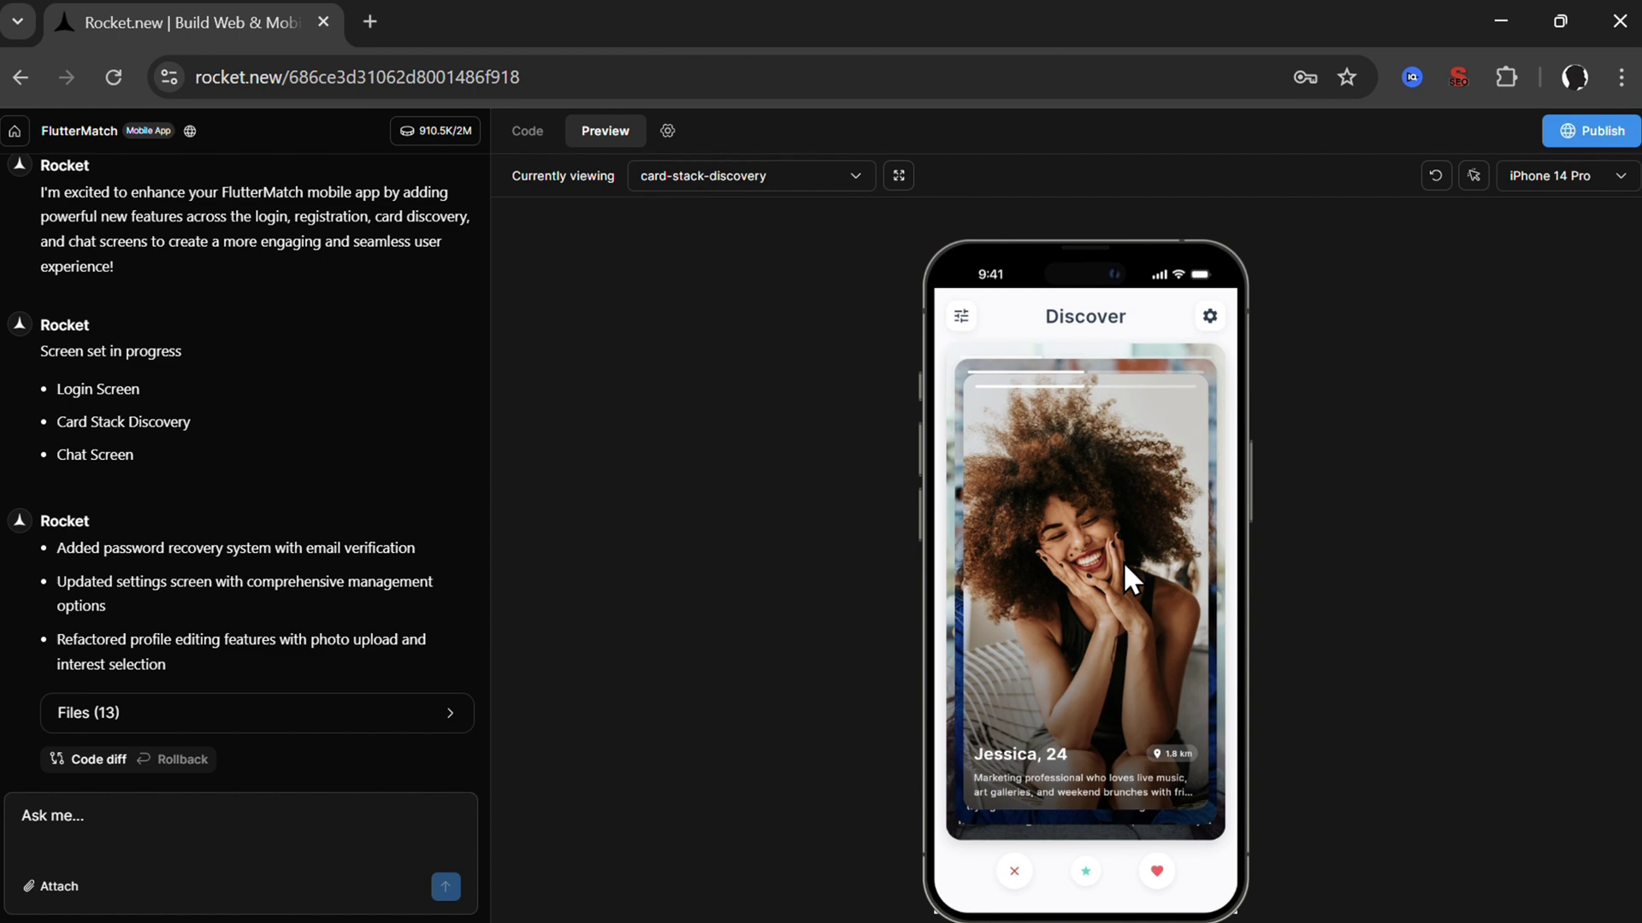
{"action": "left_click", "coordinate": [1157, 872]}
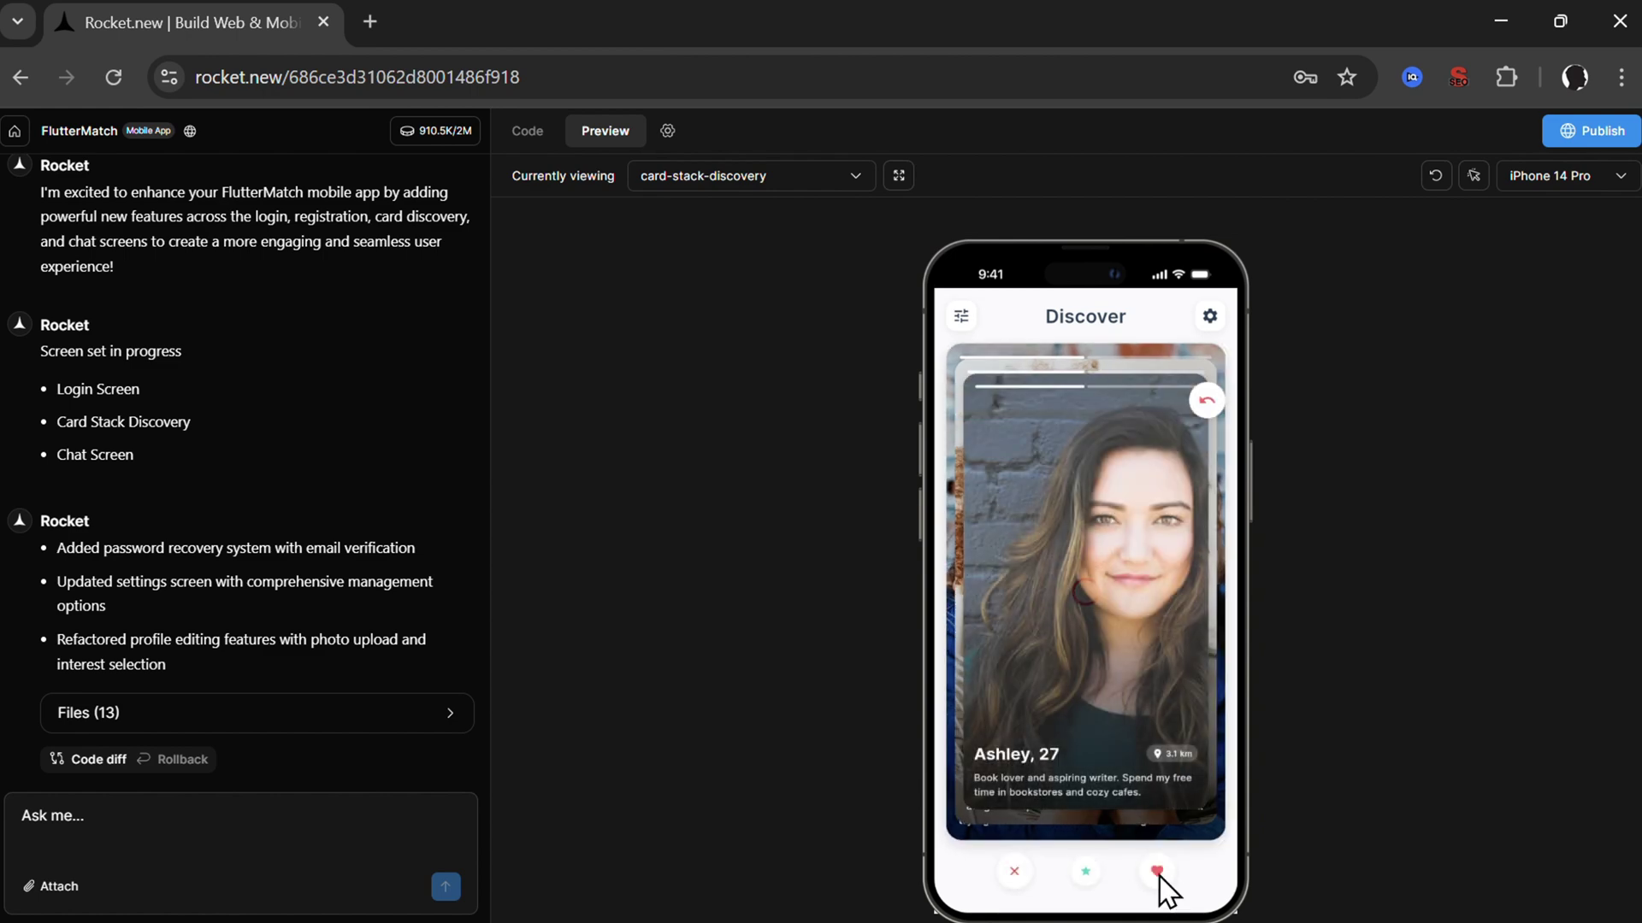
{"action": "left_click", "coordinate": [1157, 873]}
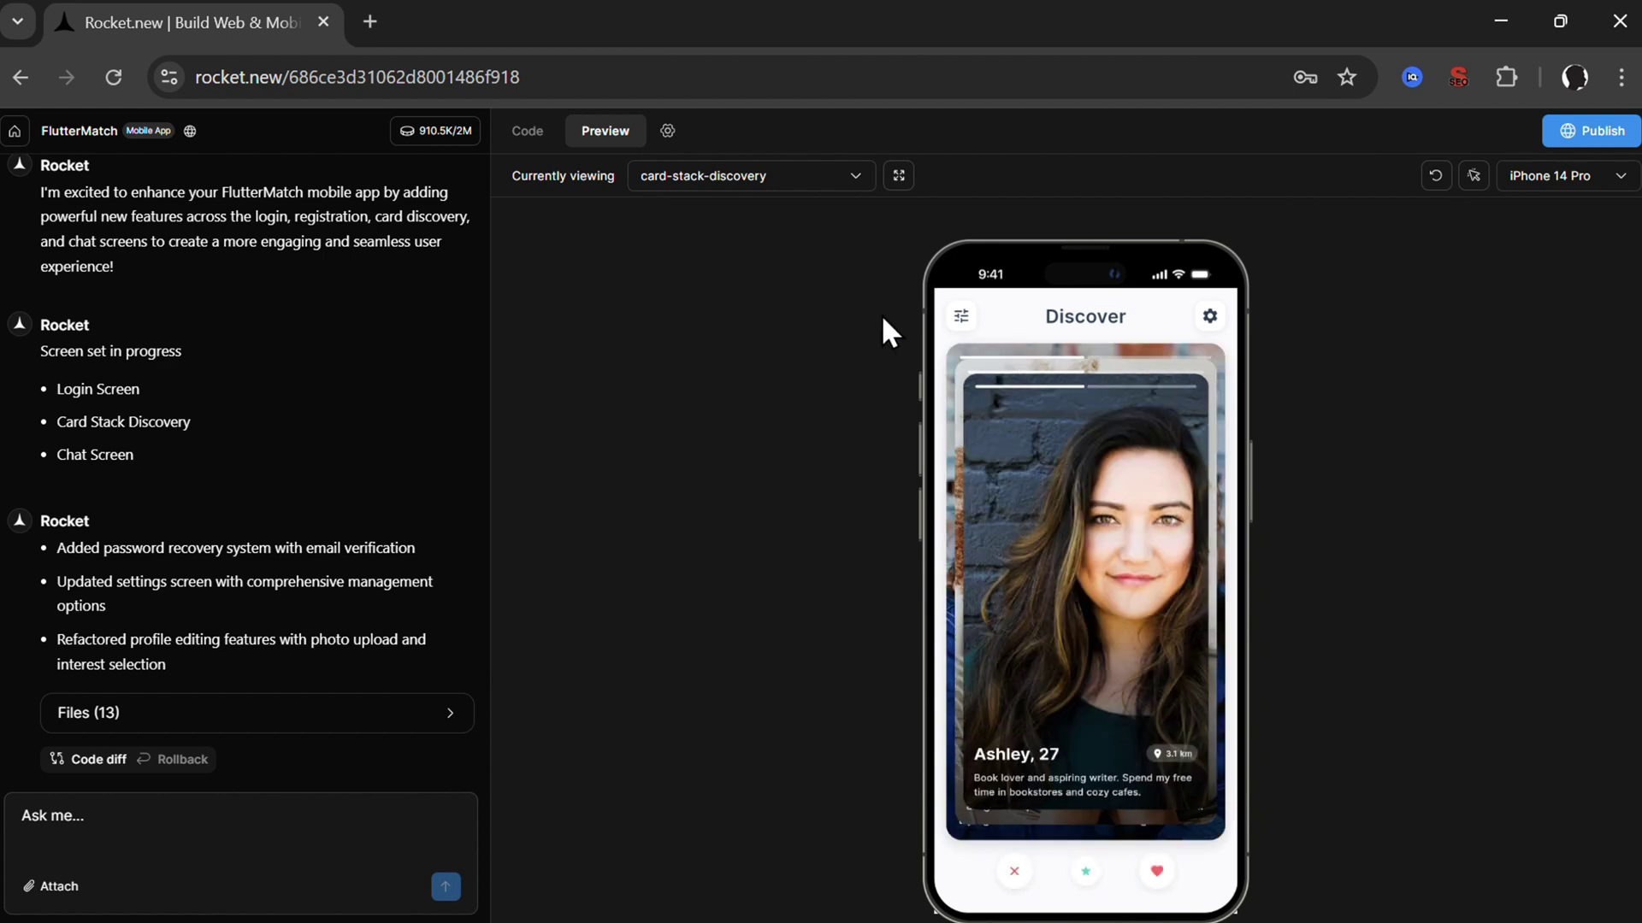
Step: Switch the preview to the chat screen and send 'Emma how are you' to Emma Wilson
{"action": "left_click", "coordinate": [822, 181]}
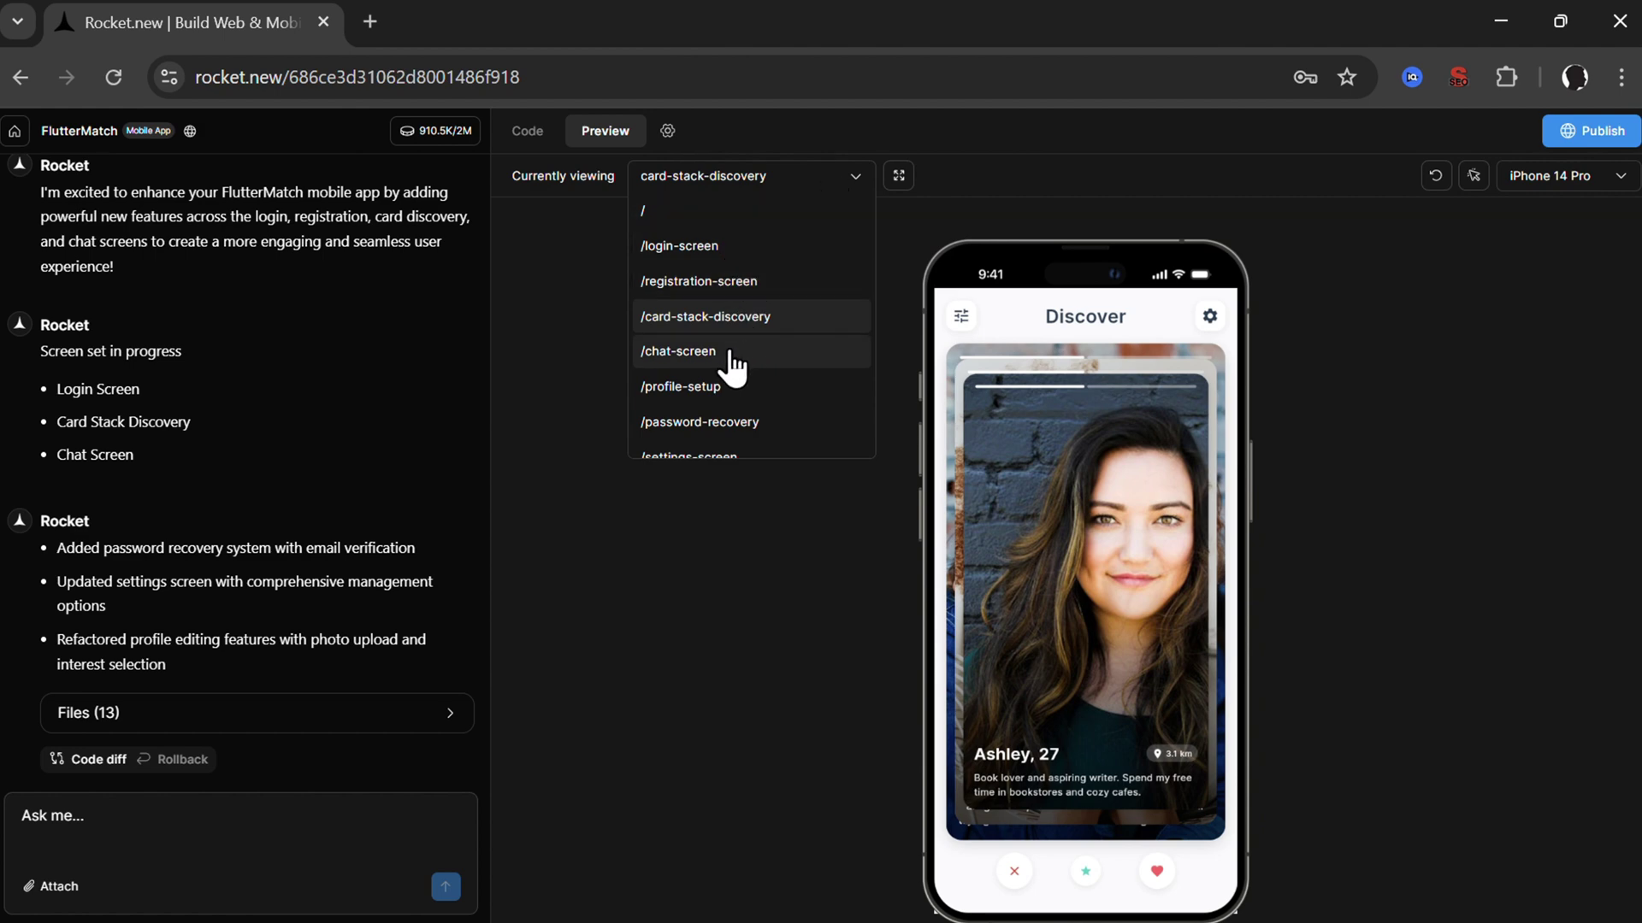
{"action": "left_click", "coordinate": [679, 352]}
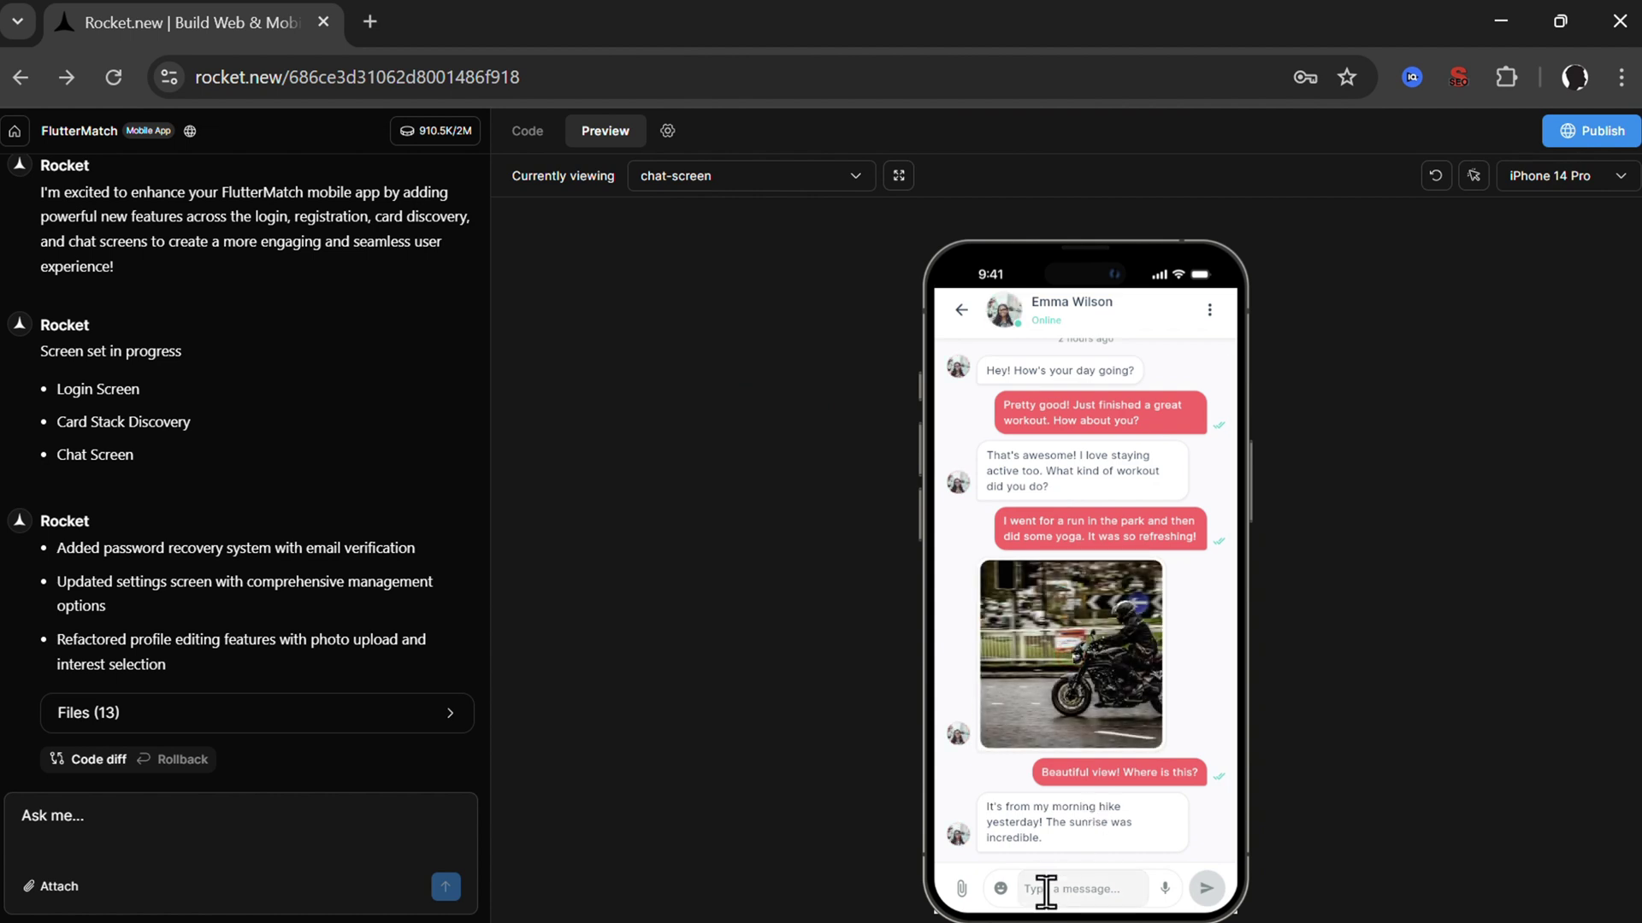
{"action": "left_click", "coordinate": [1103, 890]}
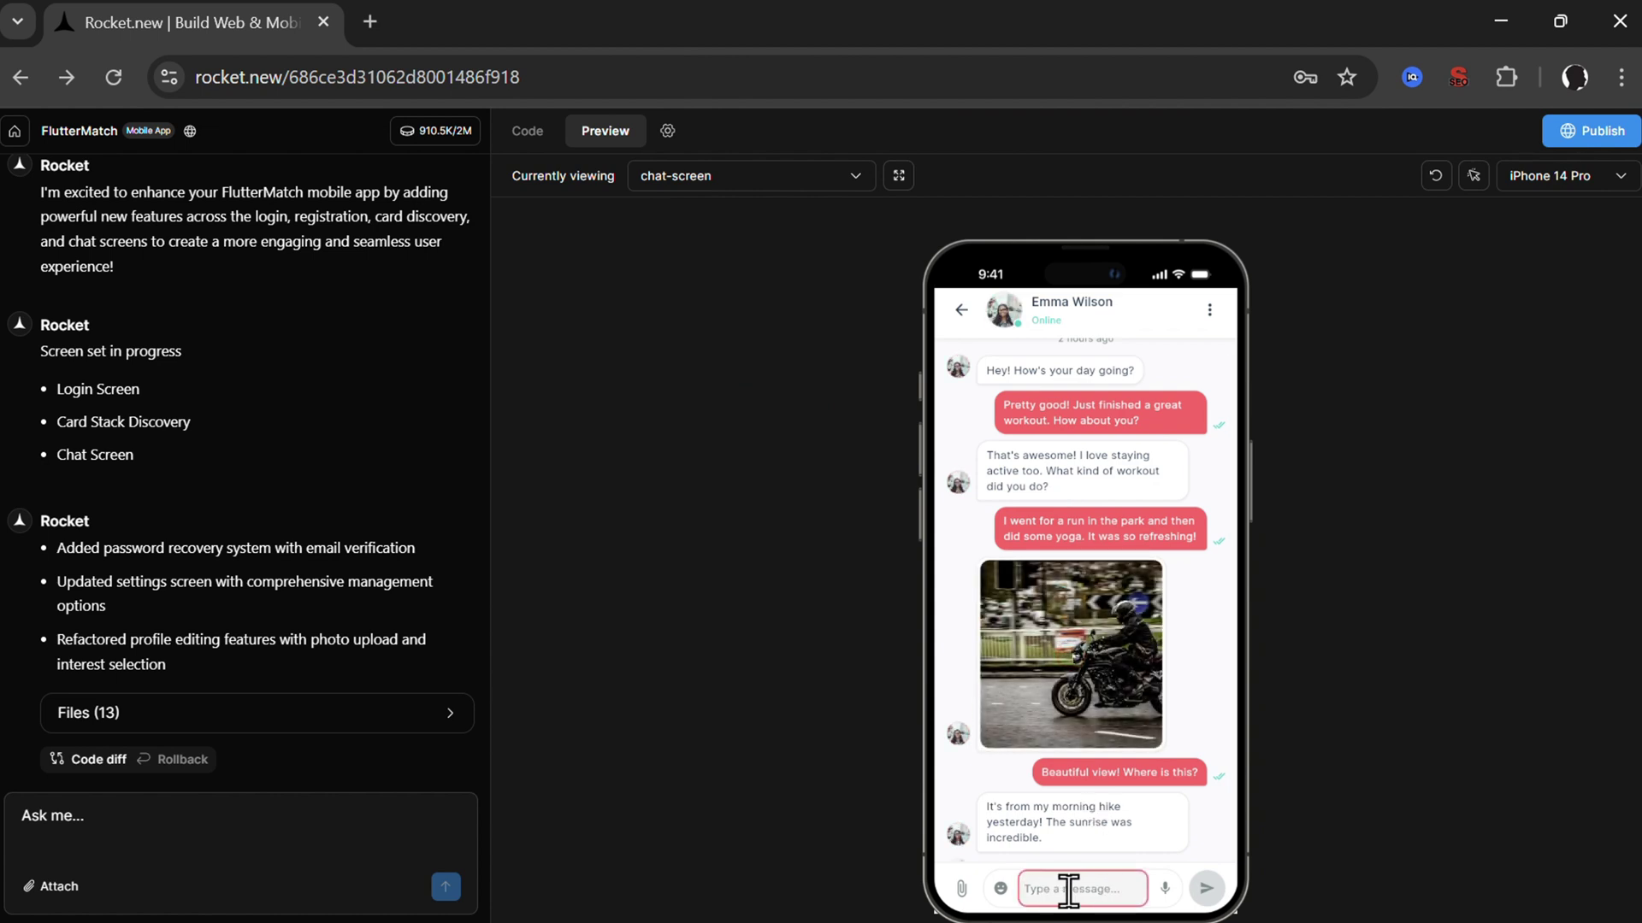
{"action": "type", "text": "test"}
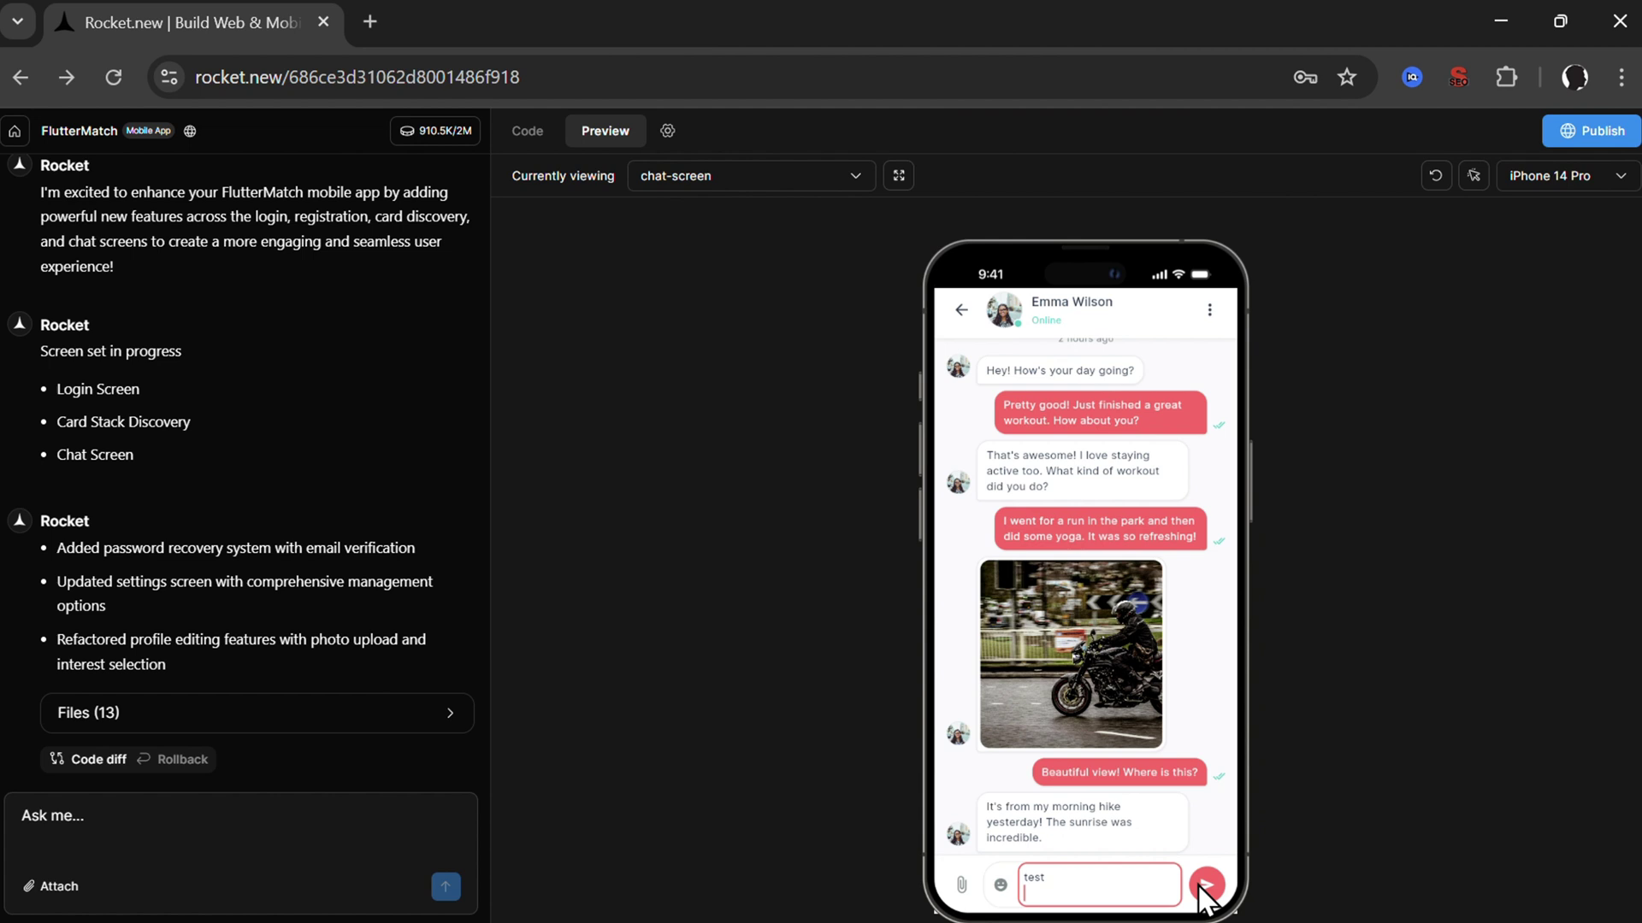
{"action": "left_click", "coordinate": [1207, 886]}
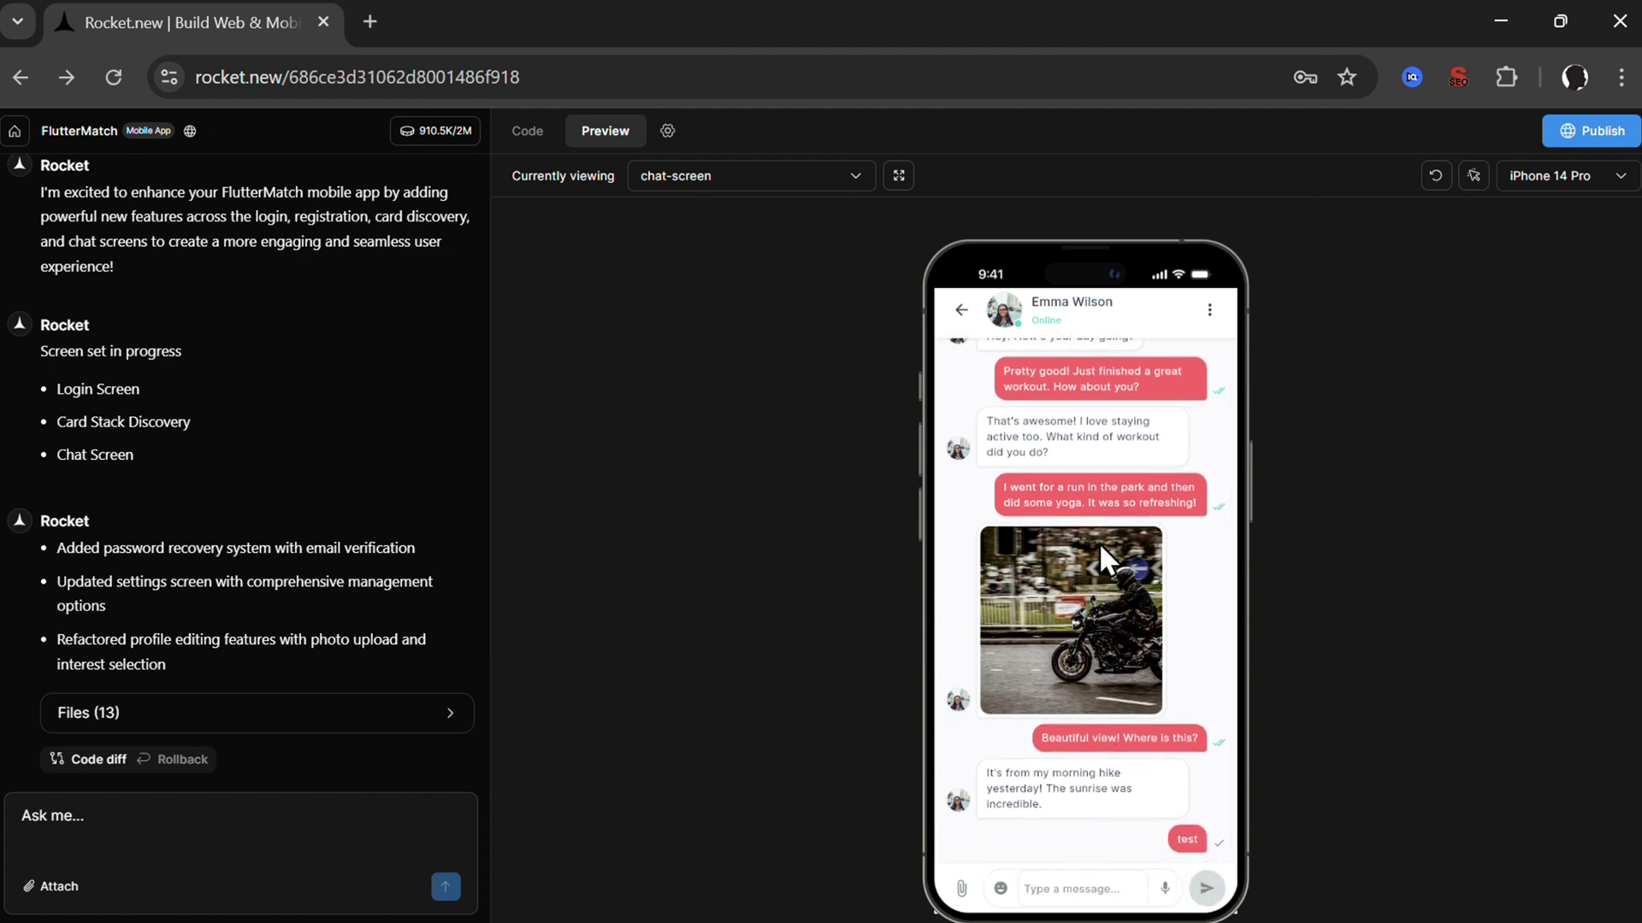
{"action": "scroll", "coordinate": [1116, 388], "scroll_direction": "up", "scroll_amount": 2}
{"action": "scroll", "coordinate": [1106, 463], "scroll_direction": "down", "scroll_amount": 2}
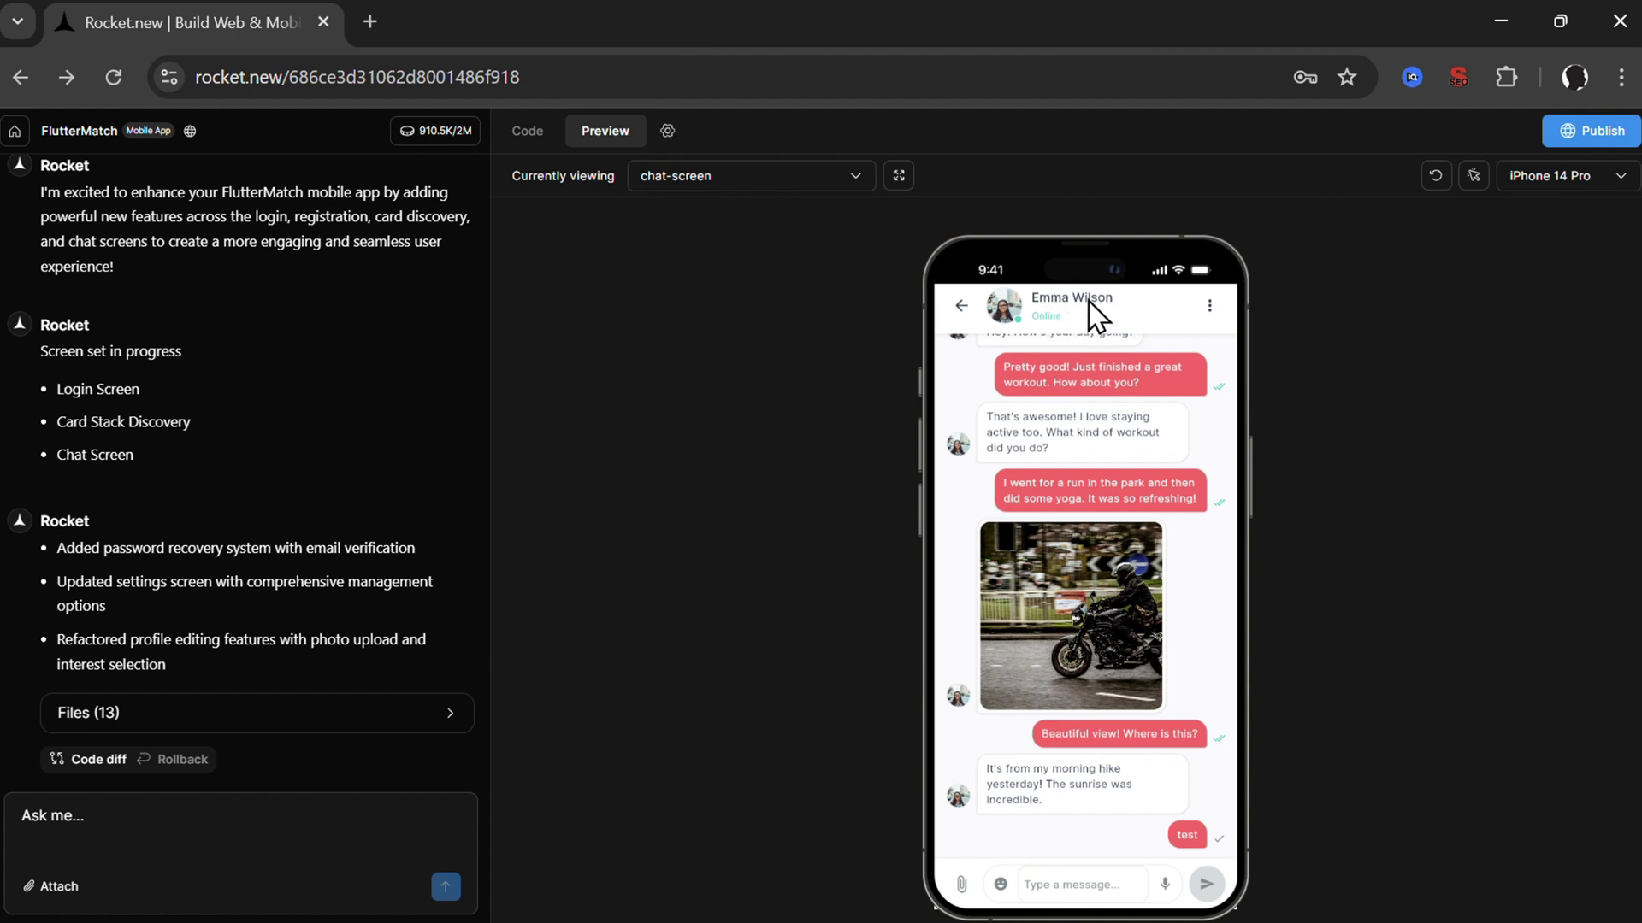
{"action": "left_click", "coordinate": [1044, 880]}
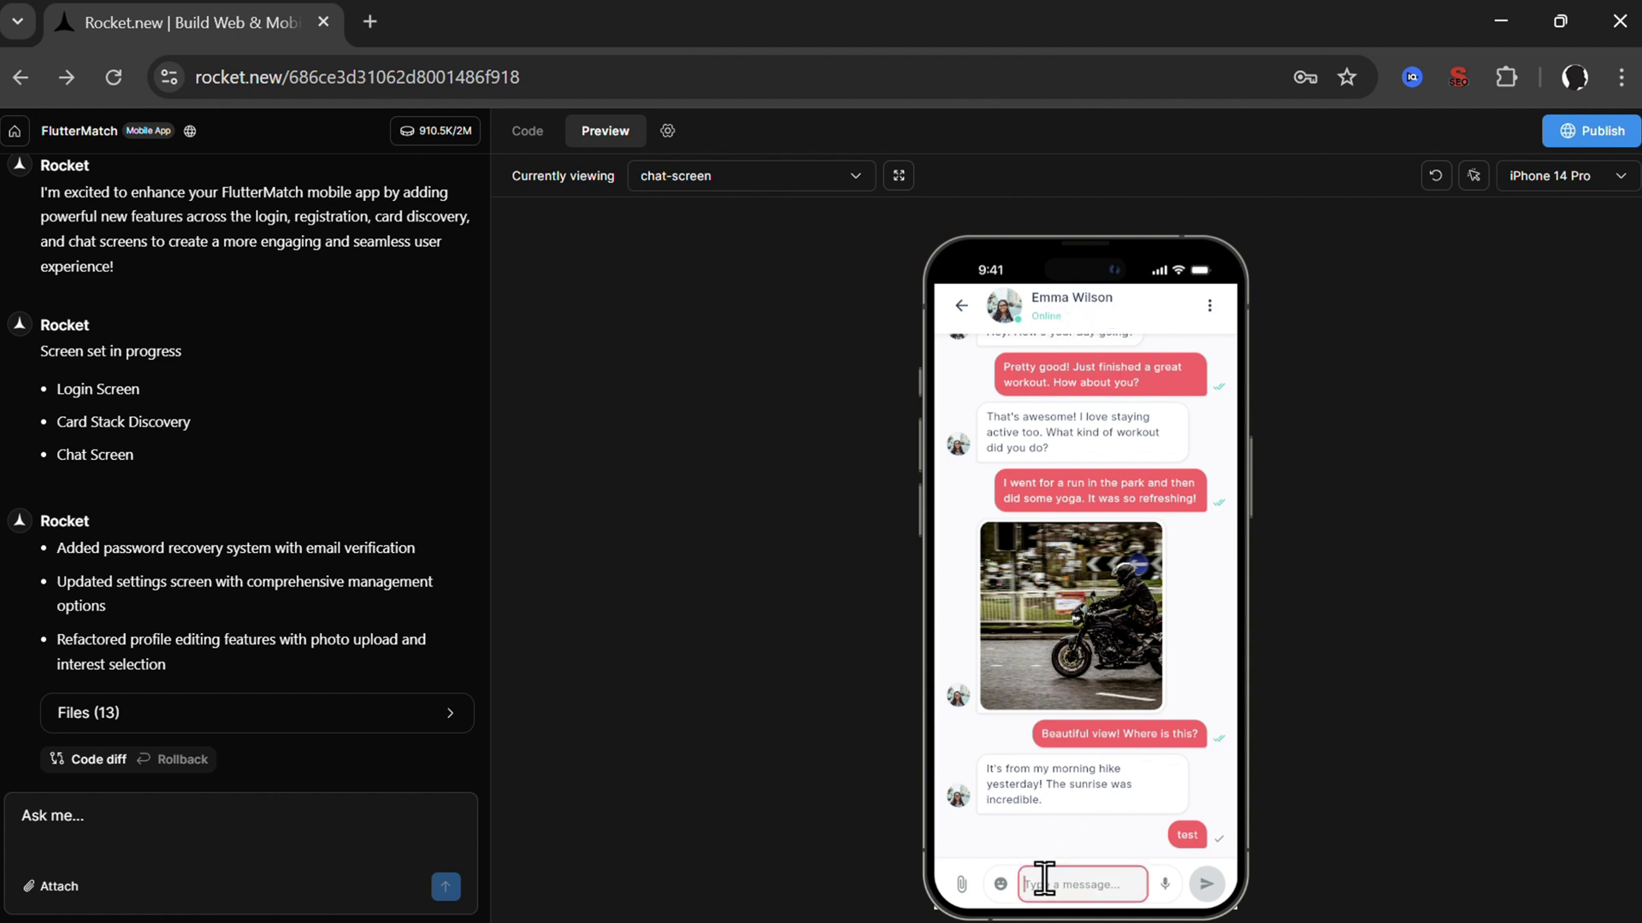
{"action": "type", "text": "Emma how are you"}
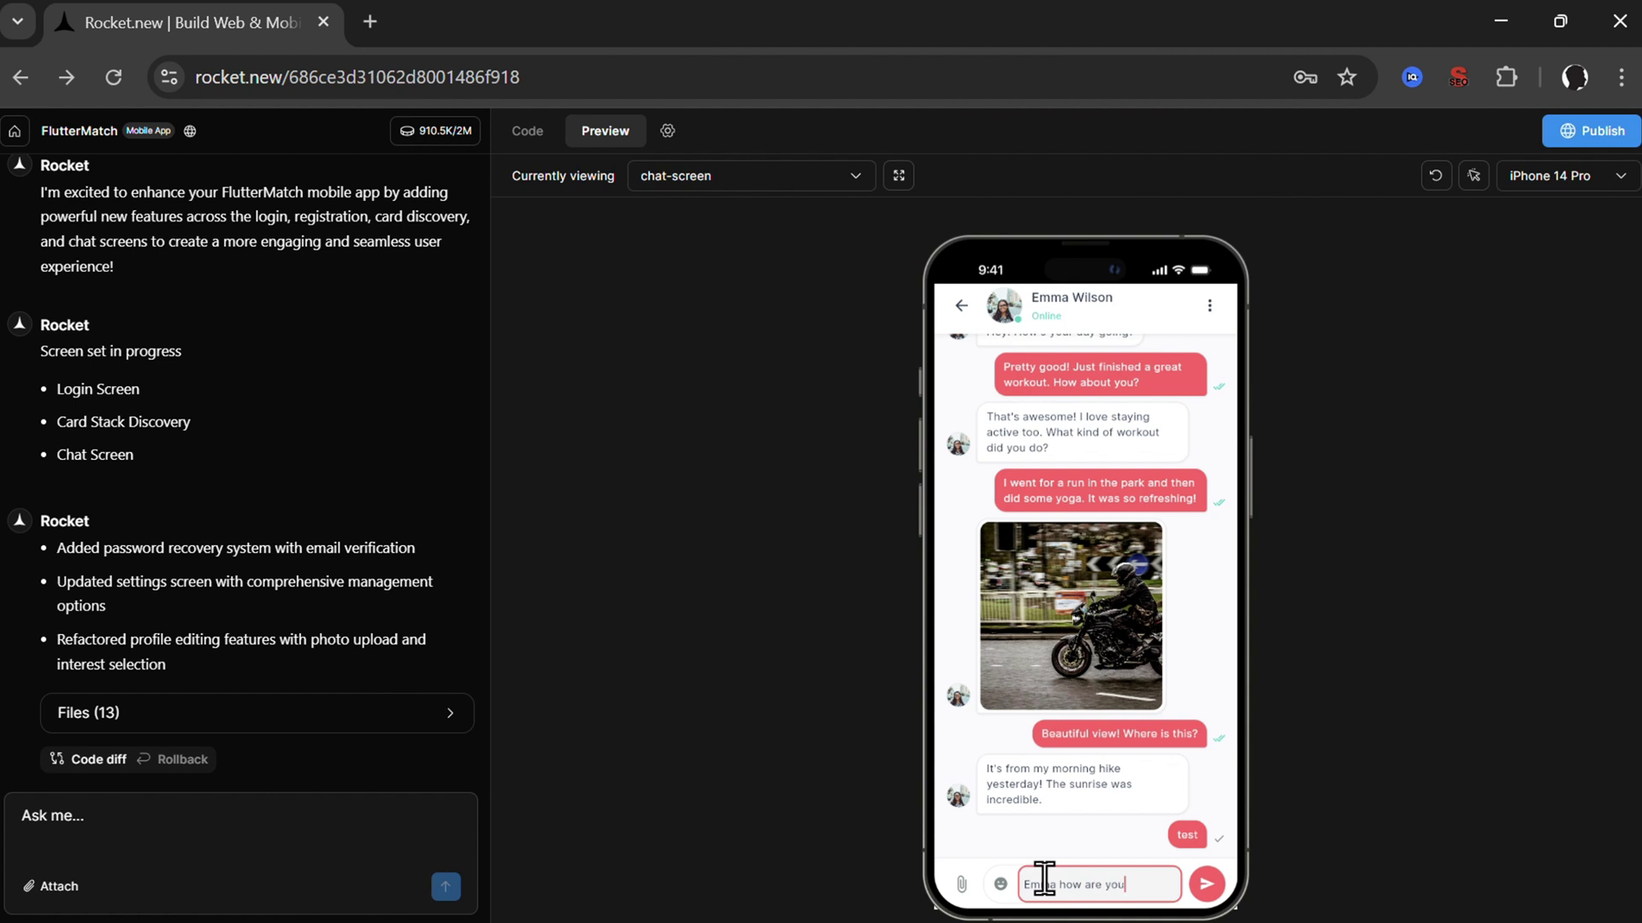
{"action": "key", "text": "shift+Return"}
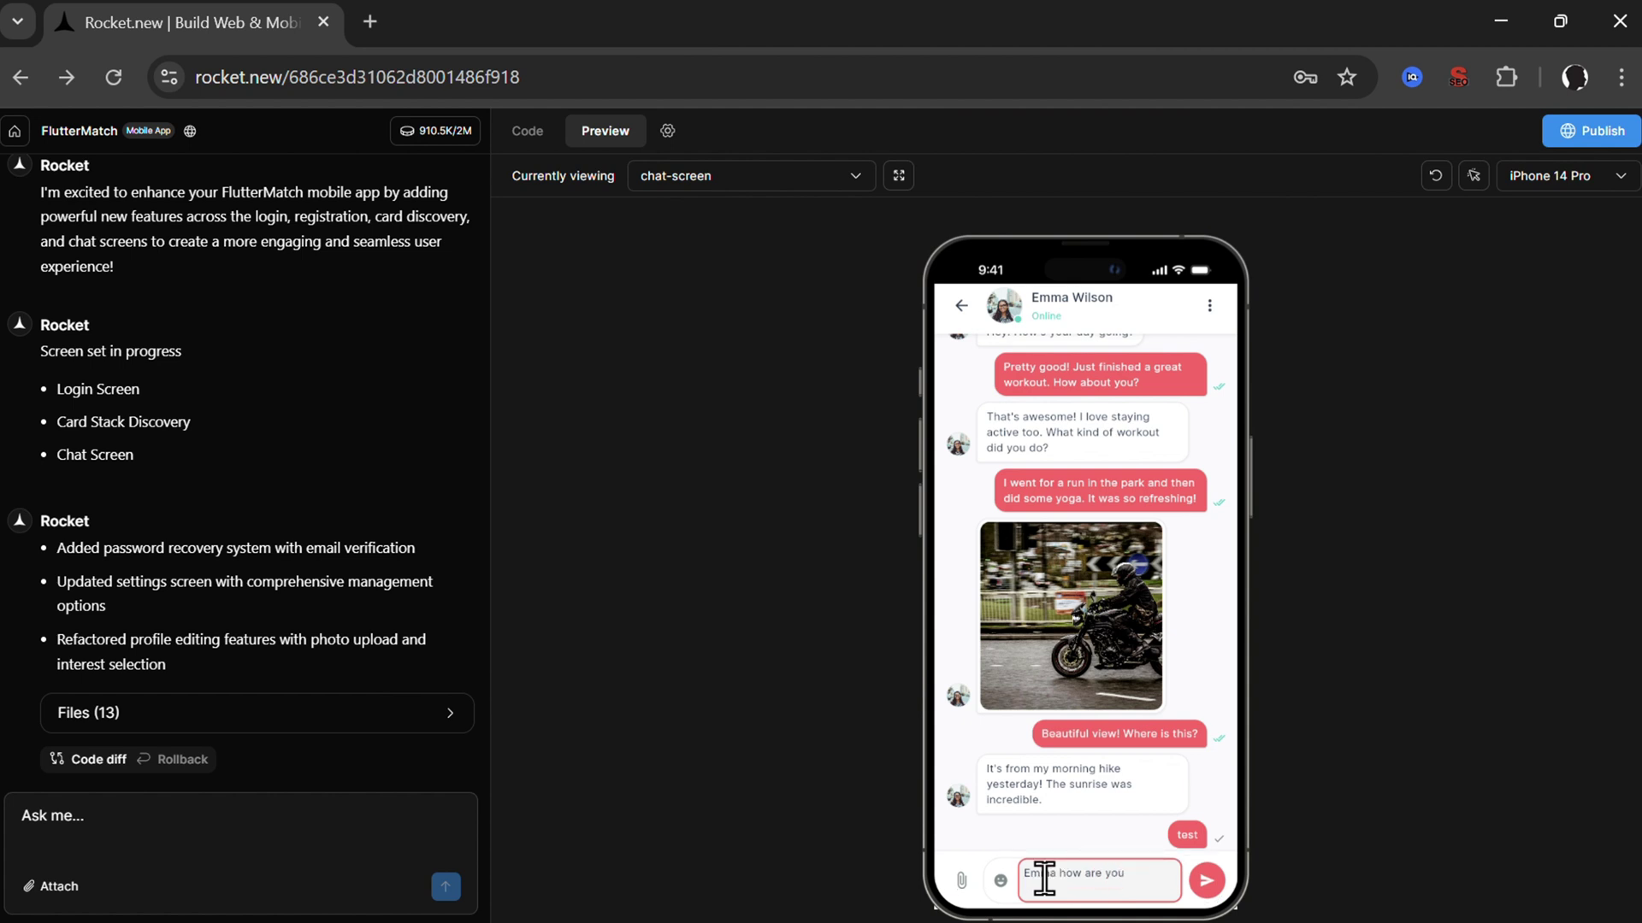
{"action": "left_click", "coordinate": [1206, 880]}
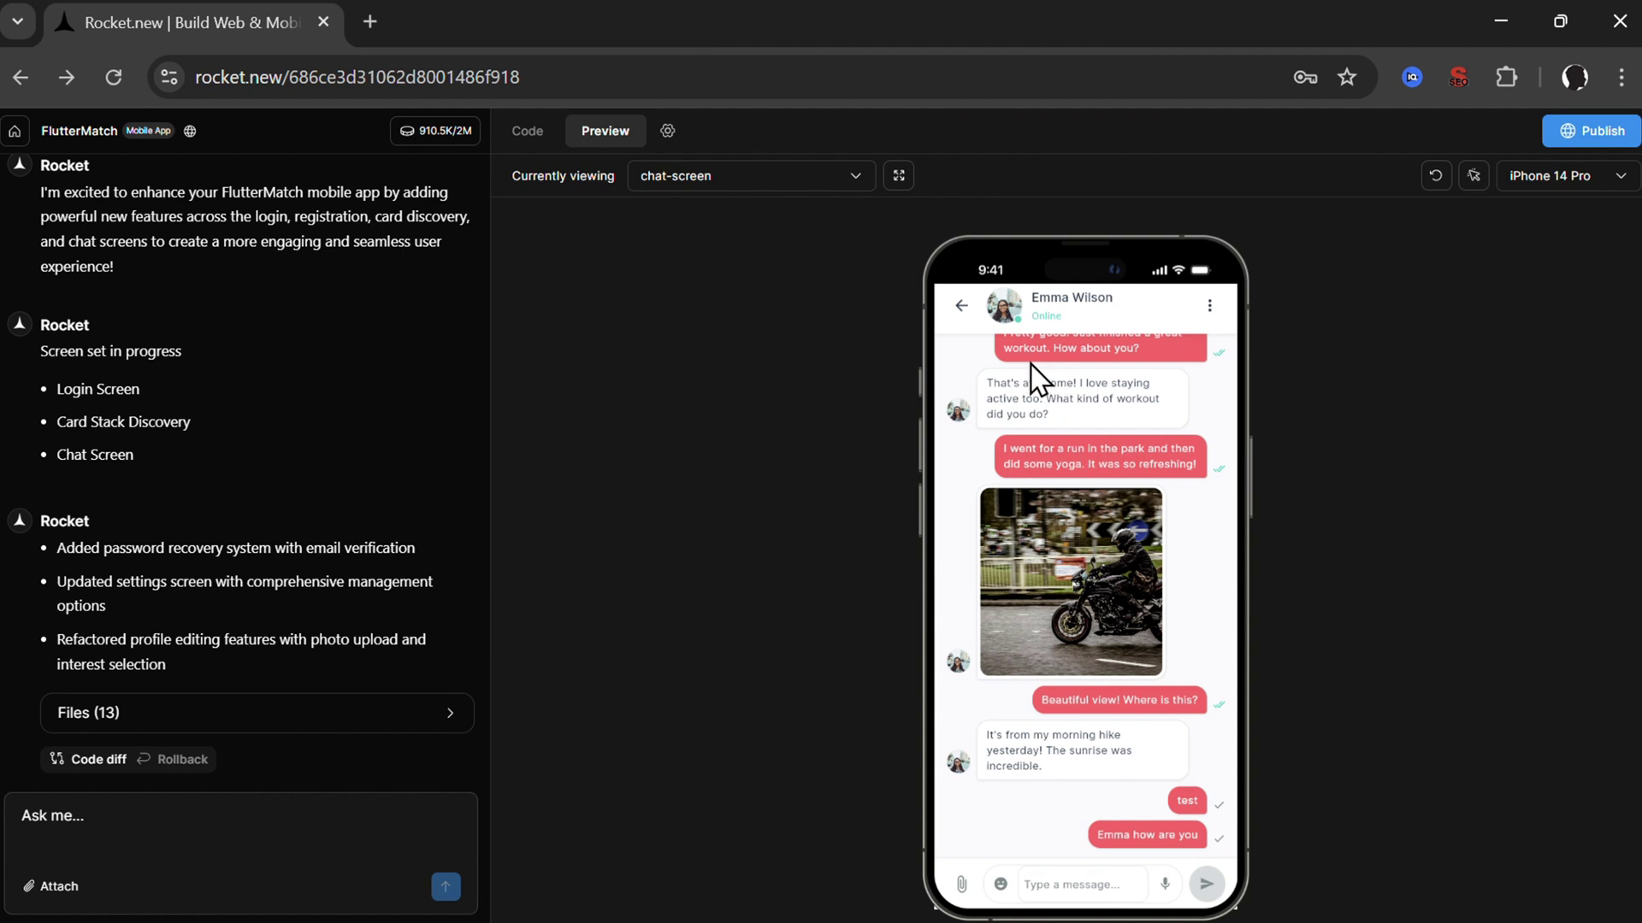
{"action": "left_click", "coordinate": [792, 180]}
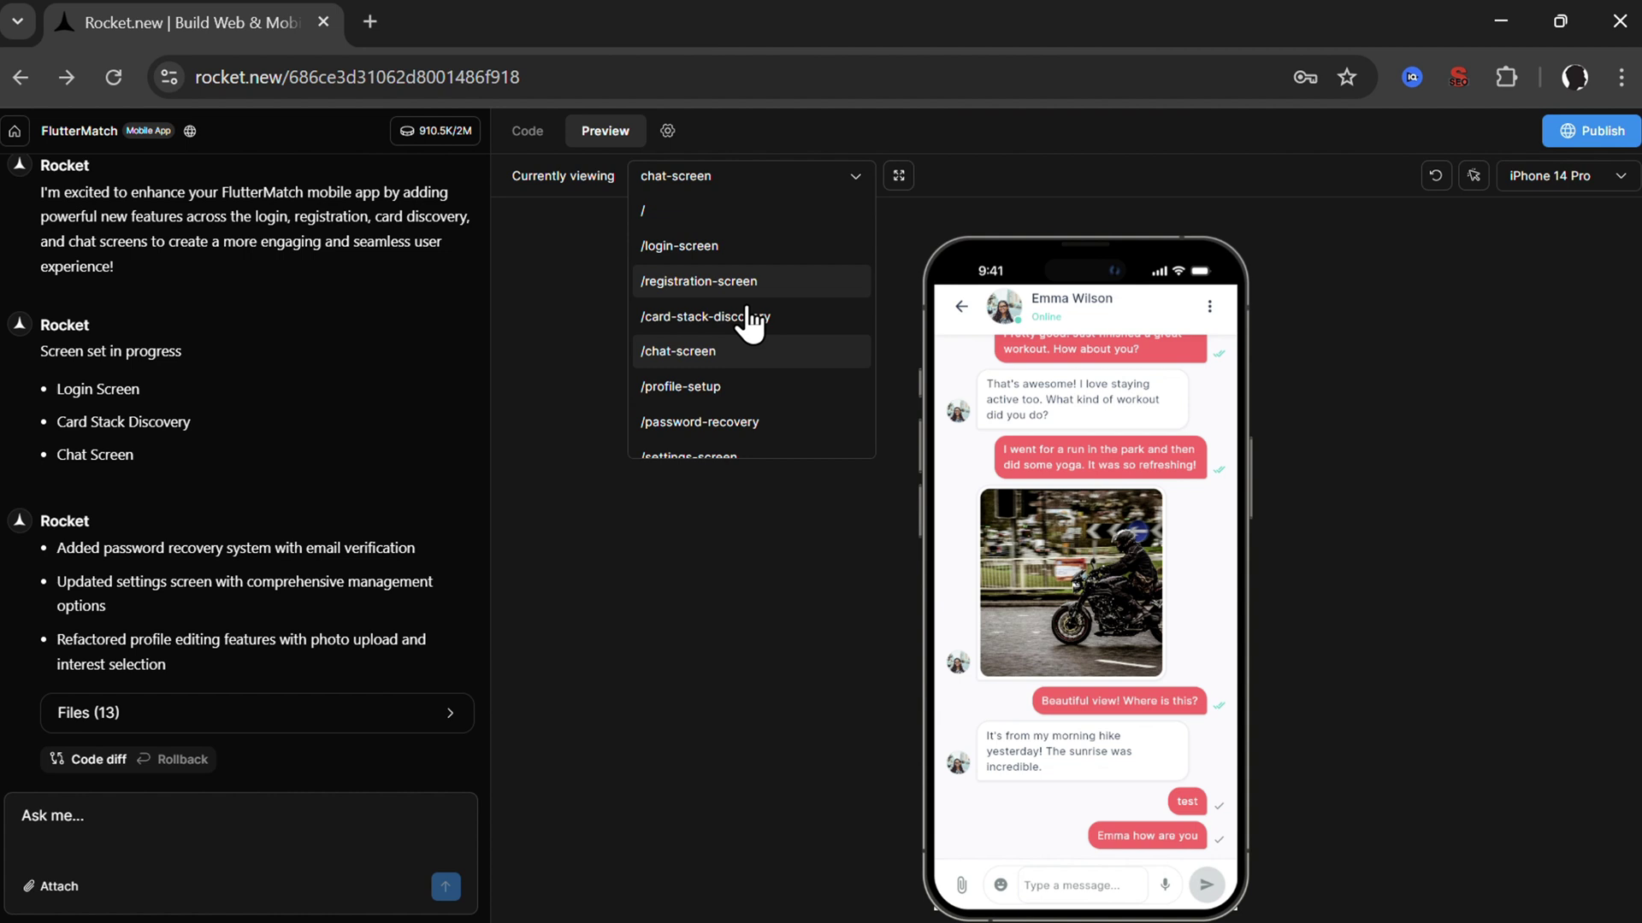
Step: On the Profile Setup preview, add a main photo from Gallery, then go back to chat
{"action": "left_click", "coordinate": [681, 386]}
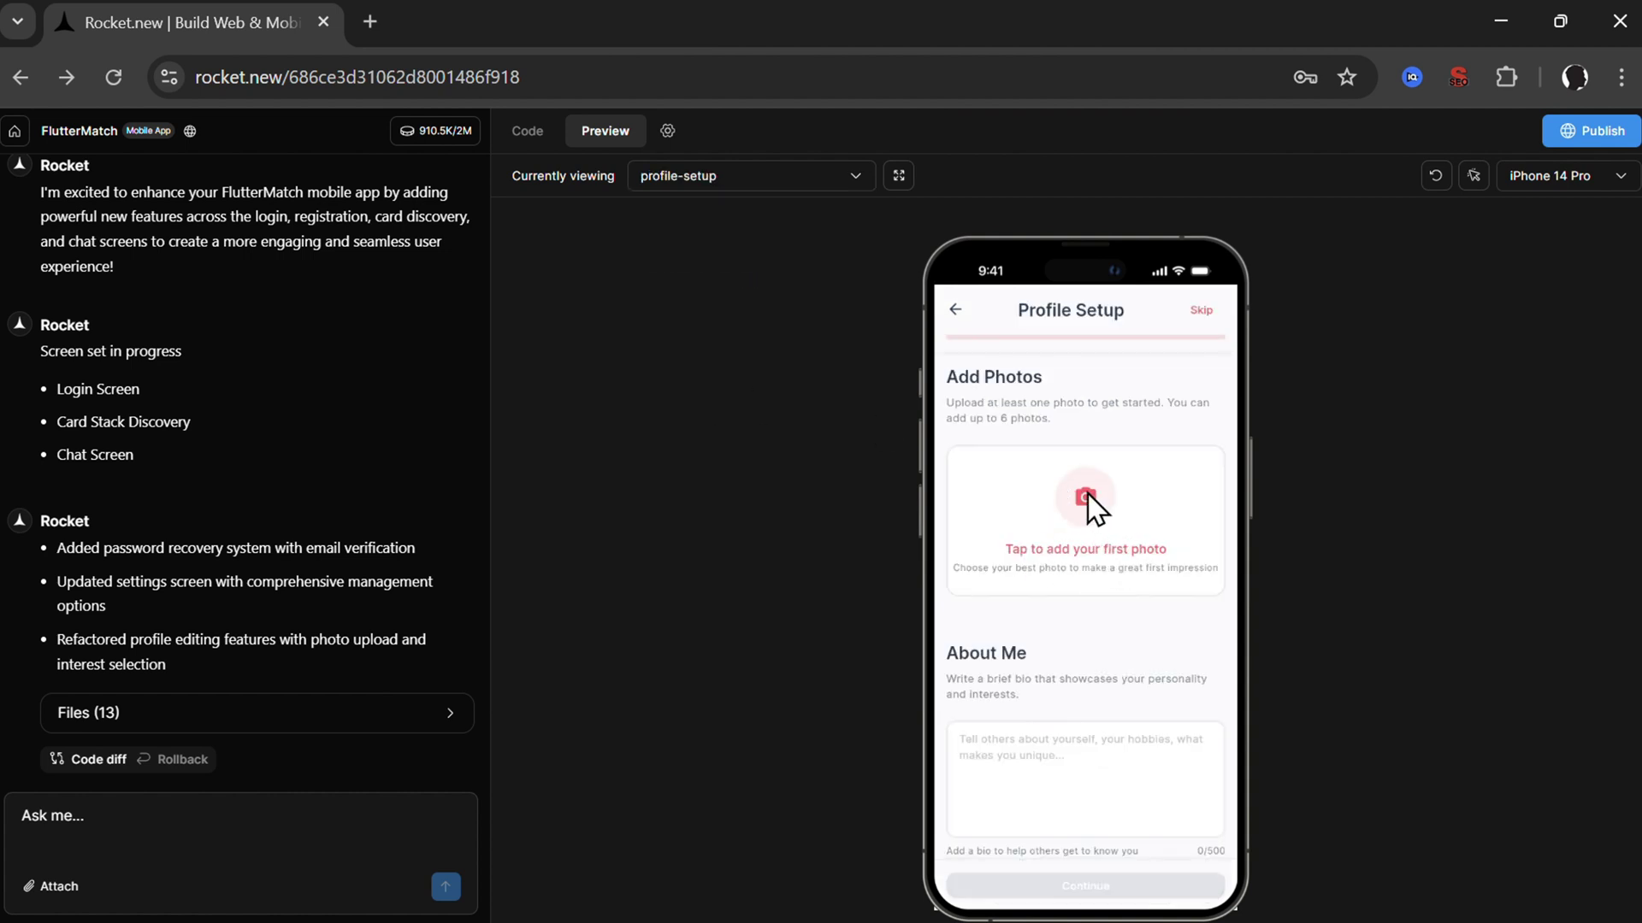
{"action": "left_click", "coordinate": [1086, 497]}
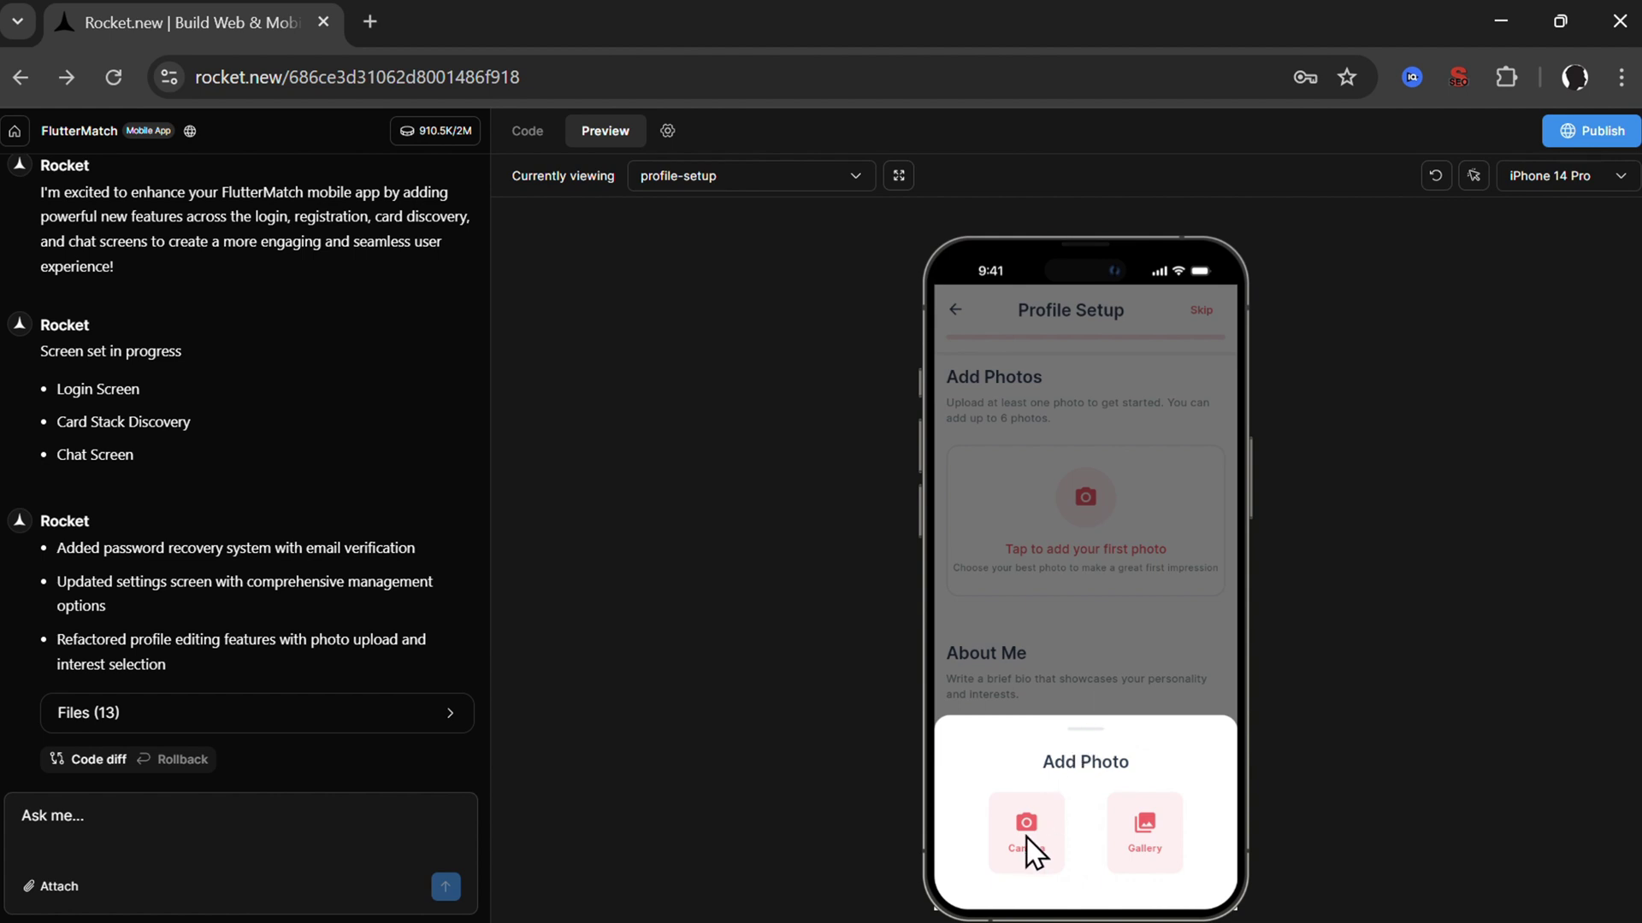
{"action": "left_click", "coordinate": [1150, 827]}
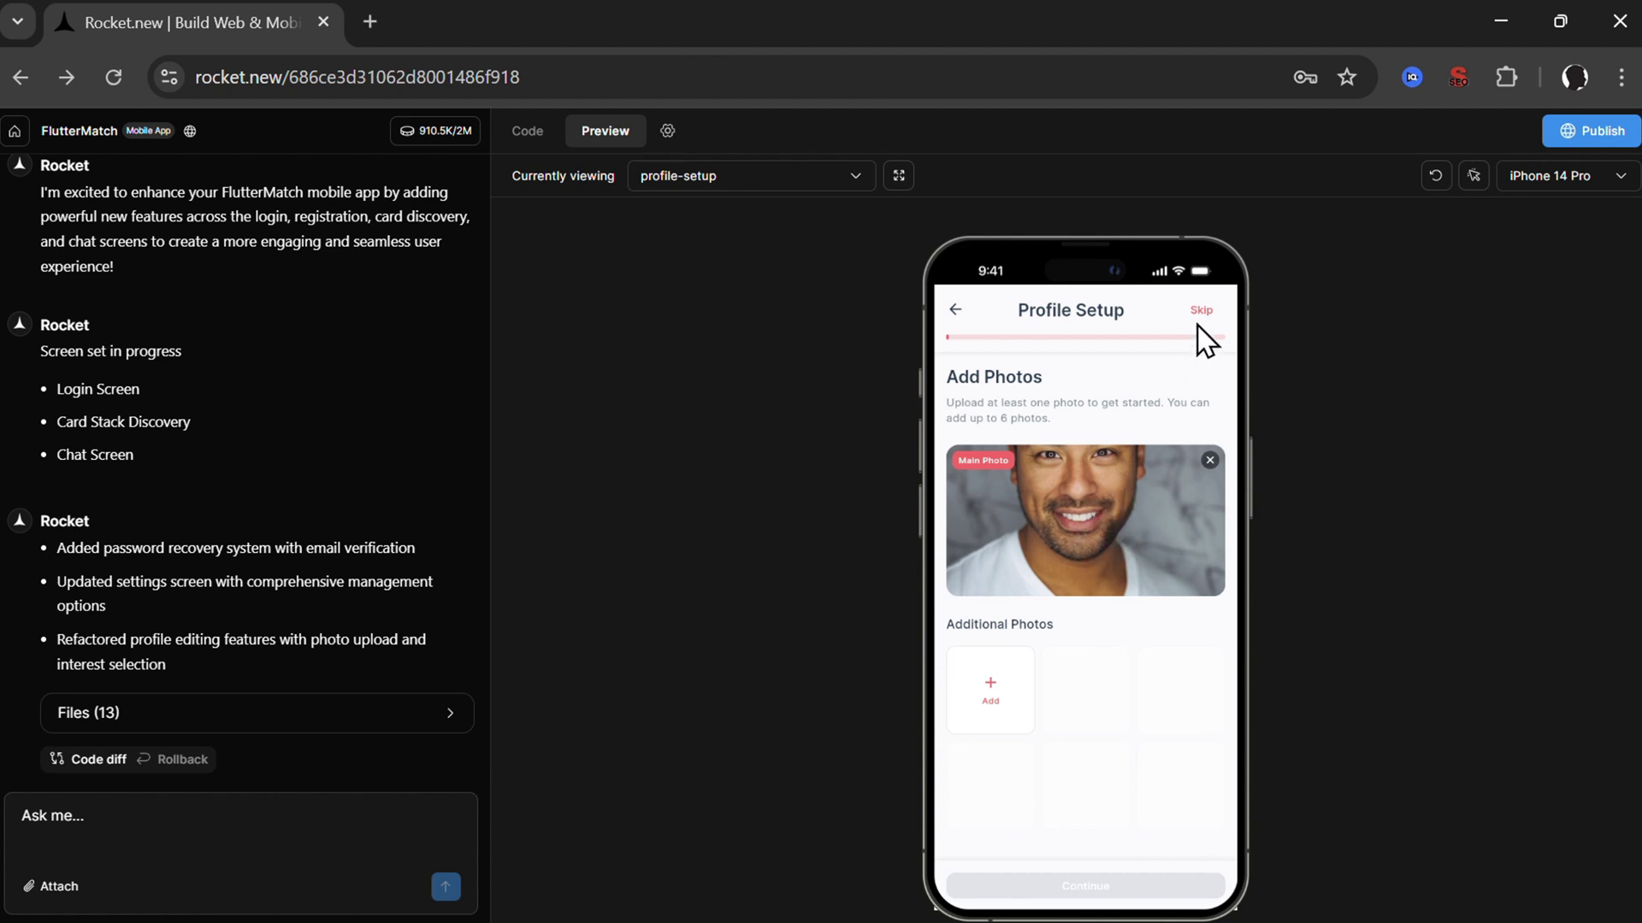
{"action": "left_click", "coordinate": [956, 310]}
Step: Preview the password-recovery screen, then the settings-screen
{"action": "left_click", "coordinate": [781, 176]}
{"action": "scroll", "coordinate": [750, 372], "scroll_direction": "down", "scroll_amount": 1}
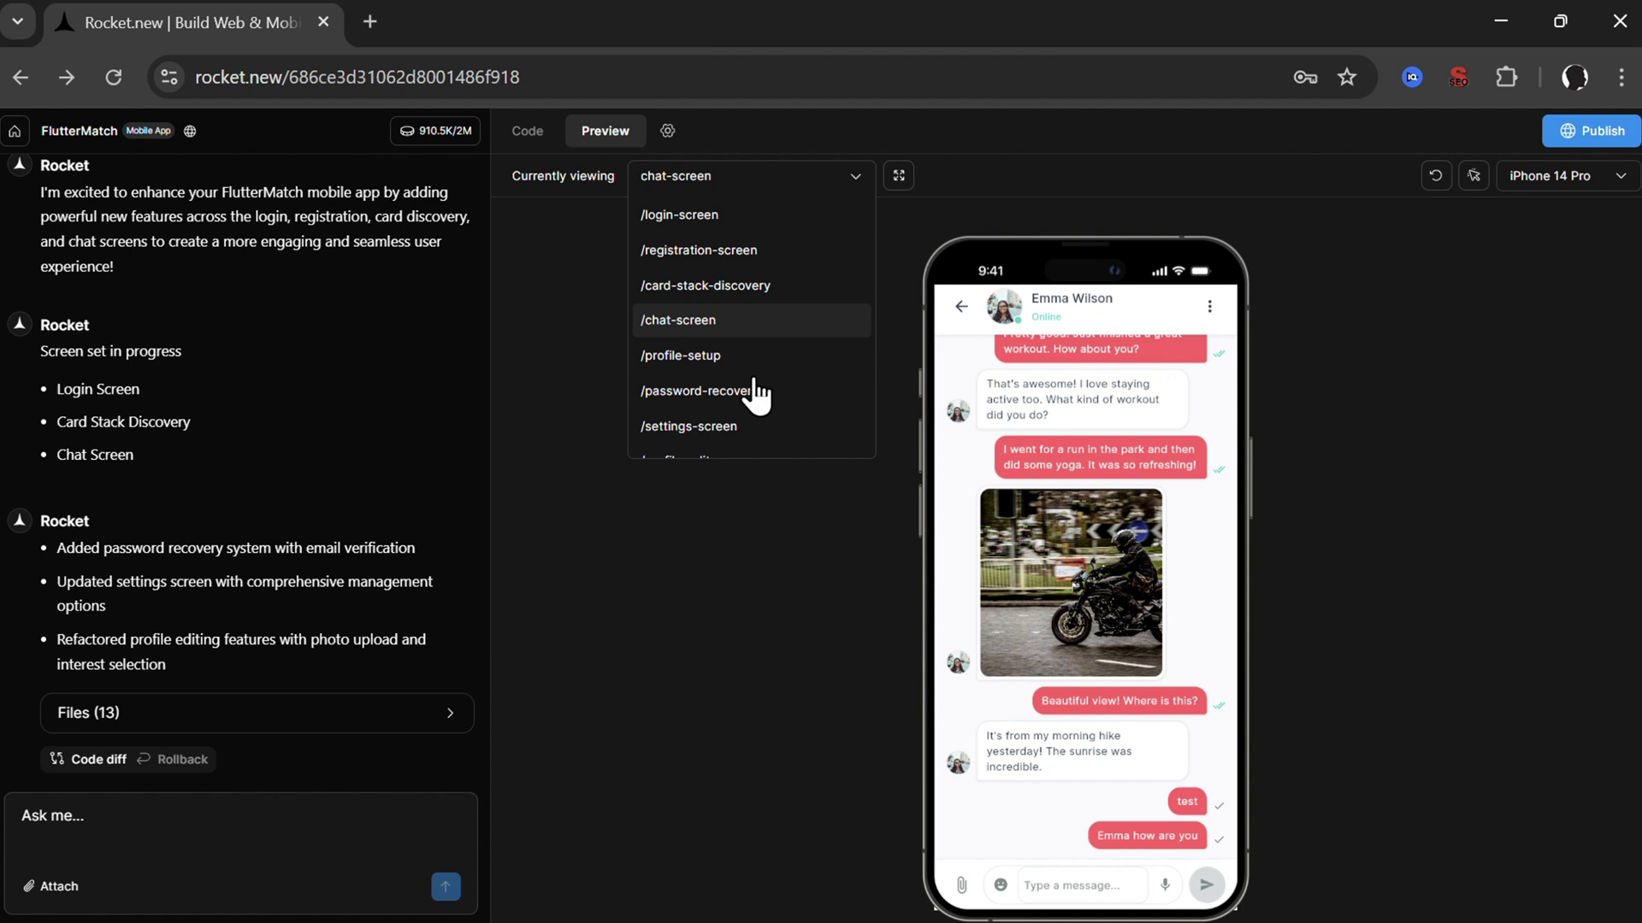
{"action": "left_click", "coordinate": [718, 387]}
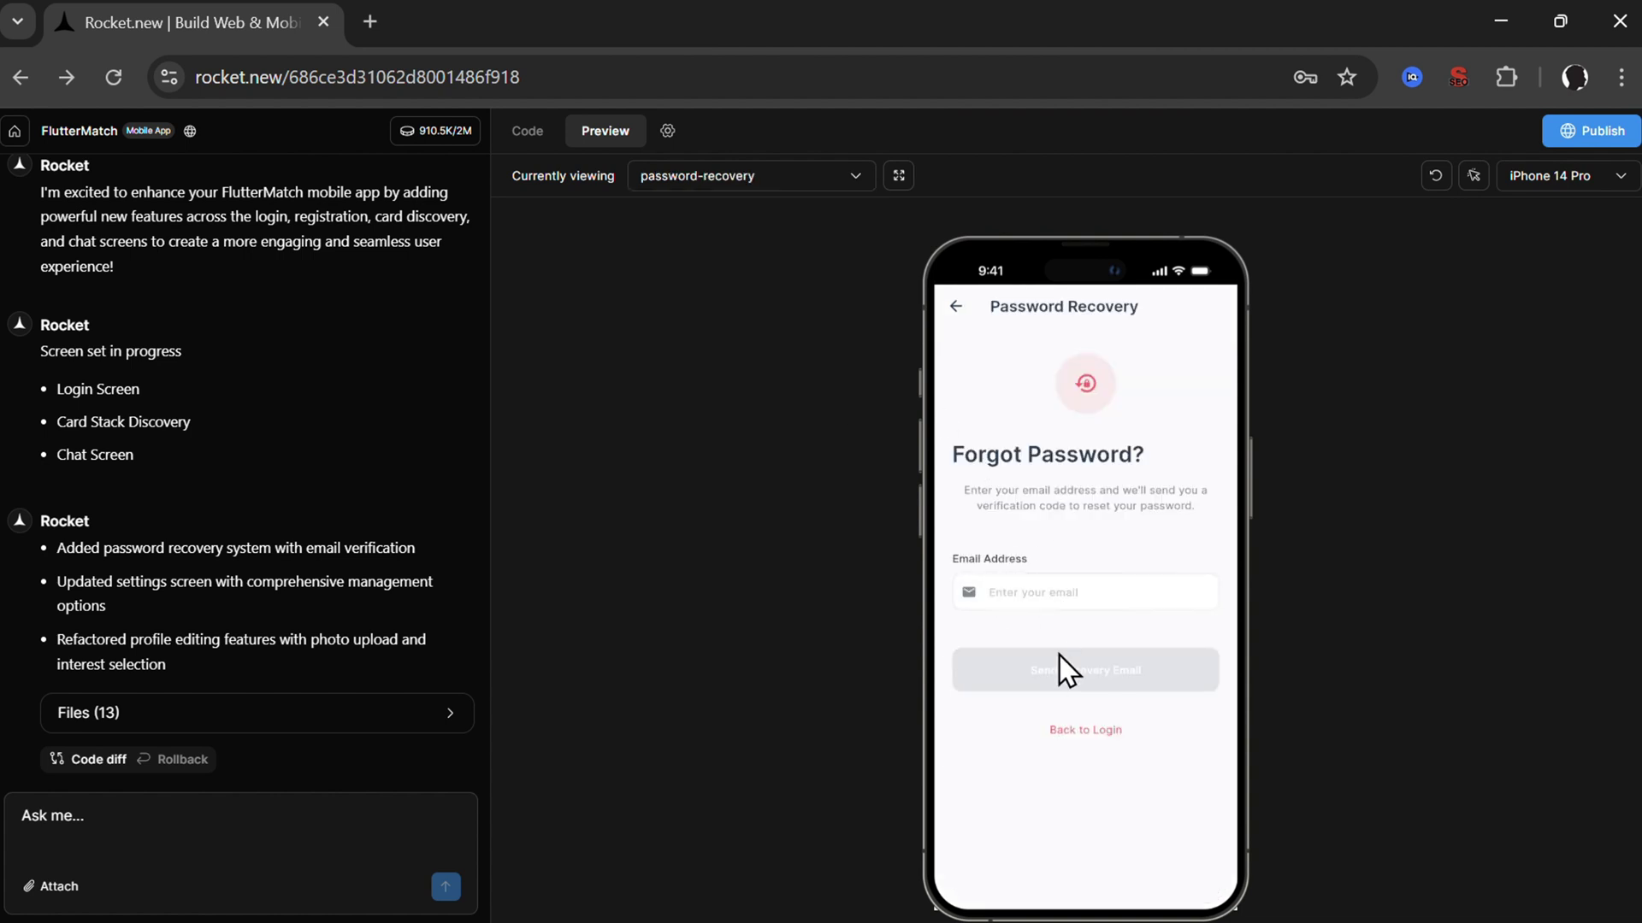
{"action": "left_click", "coordinate": [754, 179]}
{"action": "scroll", "coordinate": [744, 321], "scroll_direction": "down", "scroll_amount": 2}
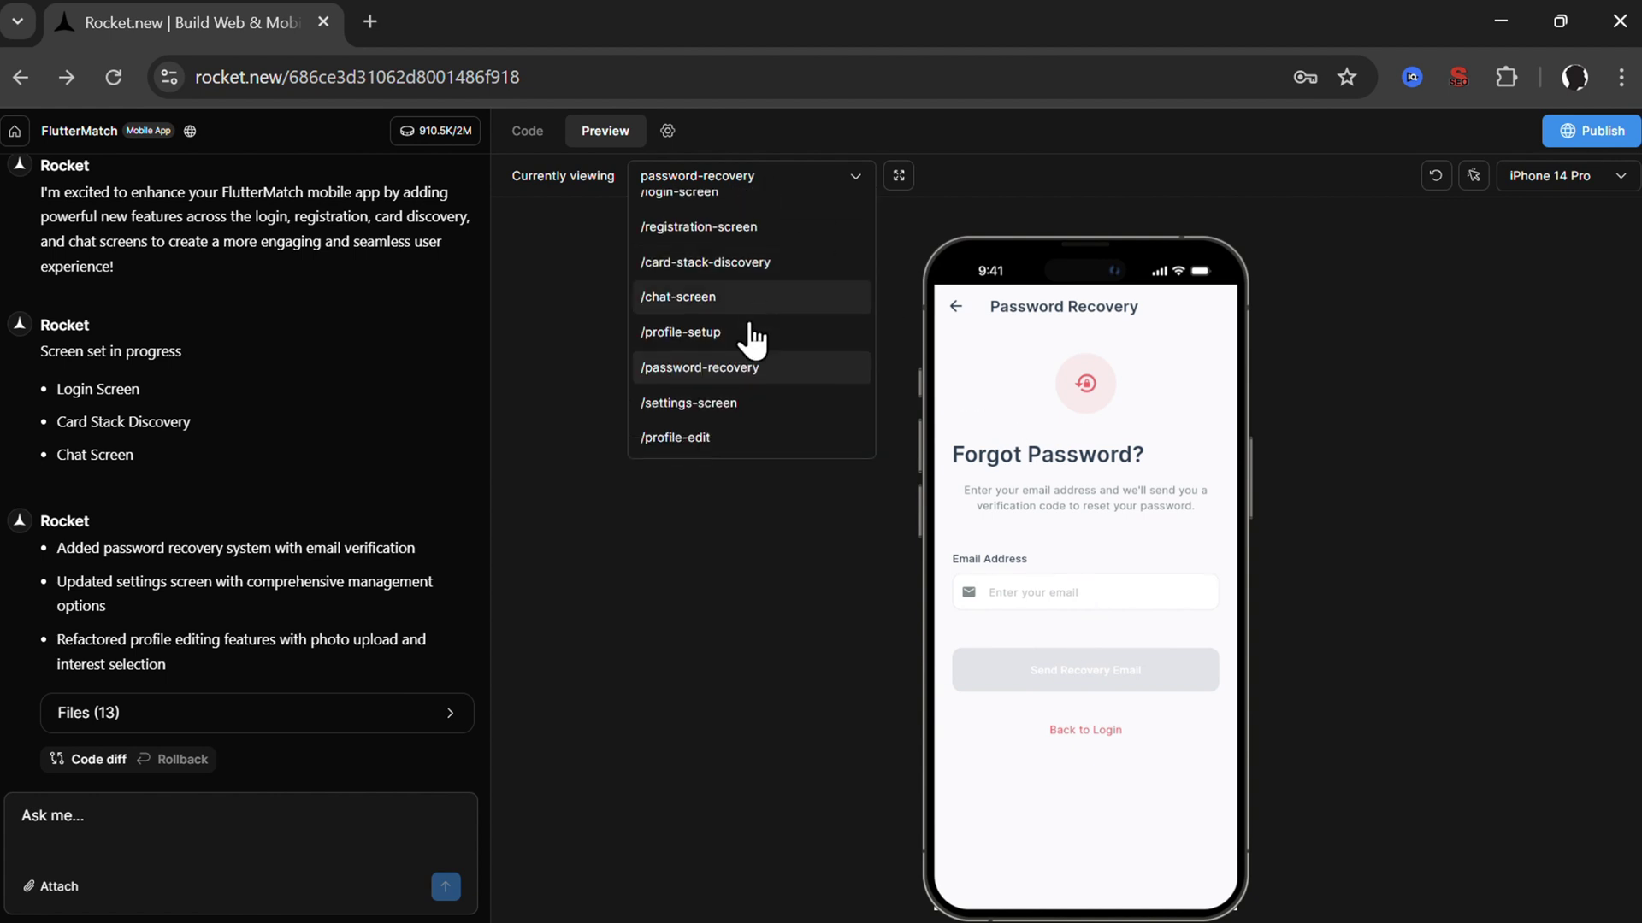
{"action": "left_click", "coordinate": [723, 404]}
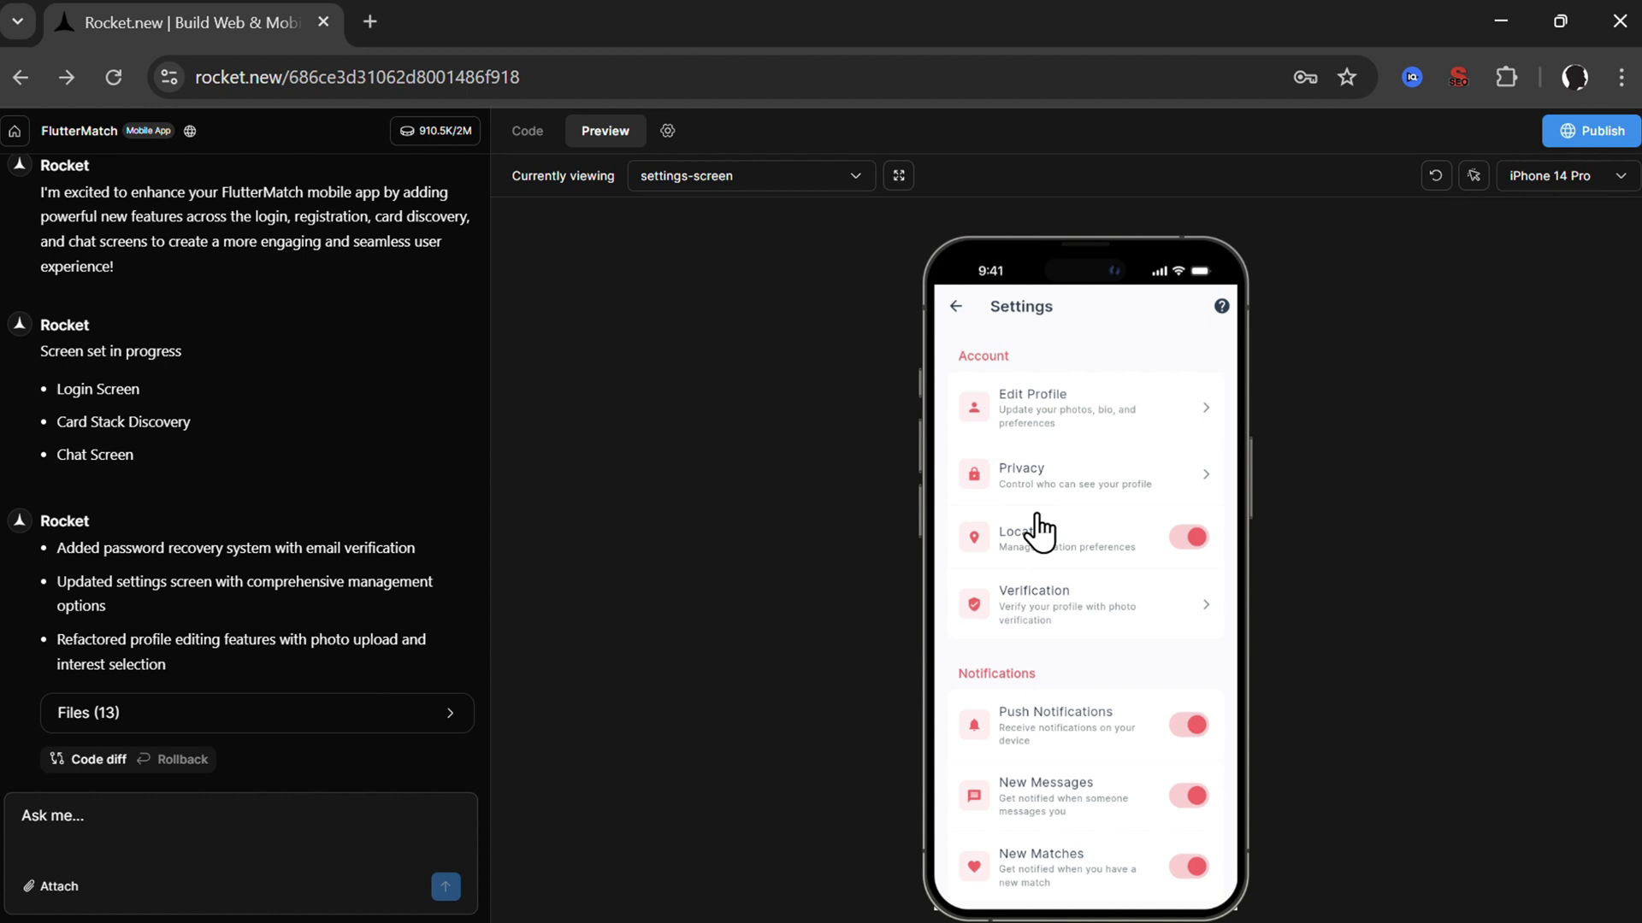
Step: Open Edit Profile from Settings and back, then preview card-stack-discovery showing Jessica, 24
{"action": "left_click", "coordinate": [1080, 417]}
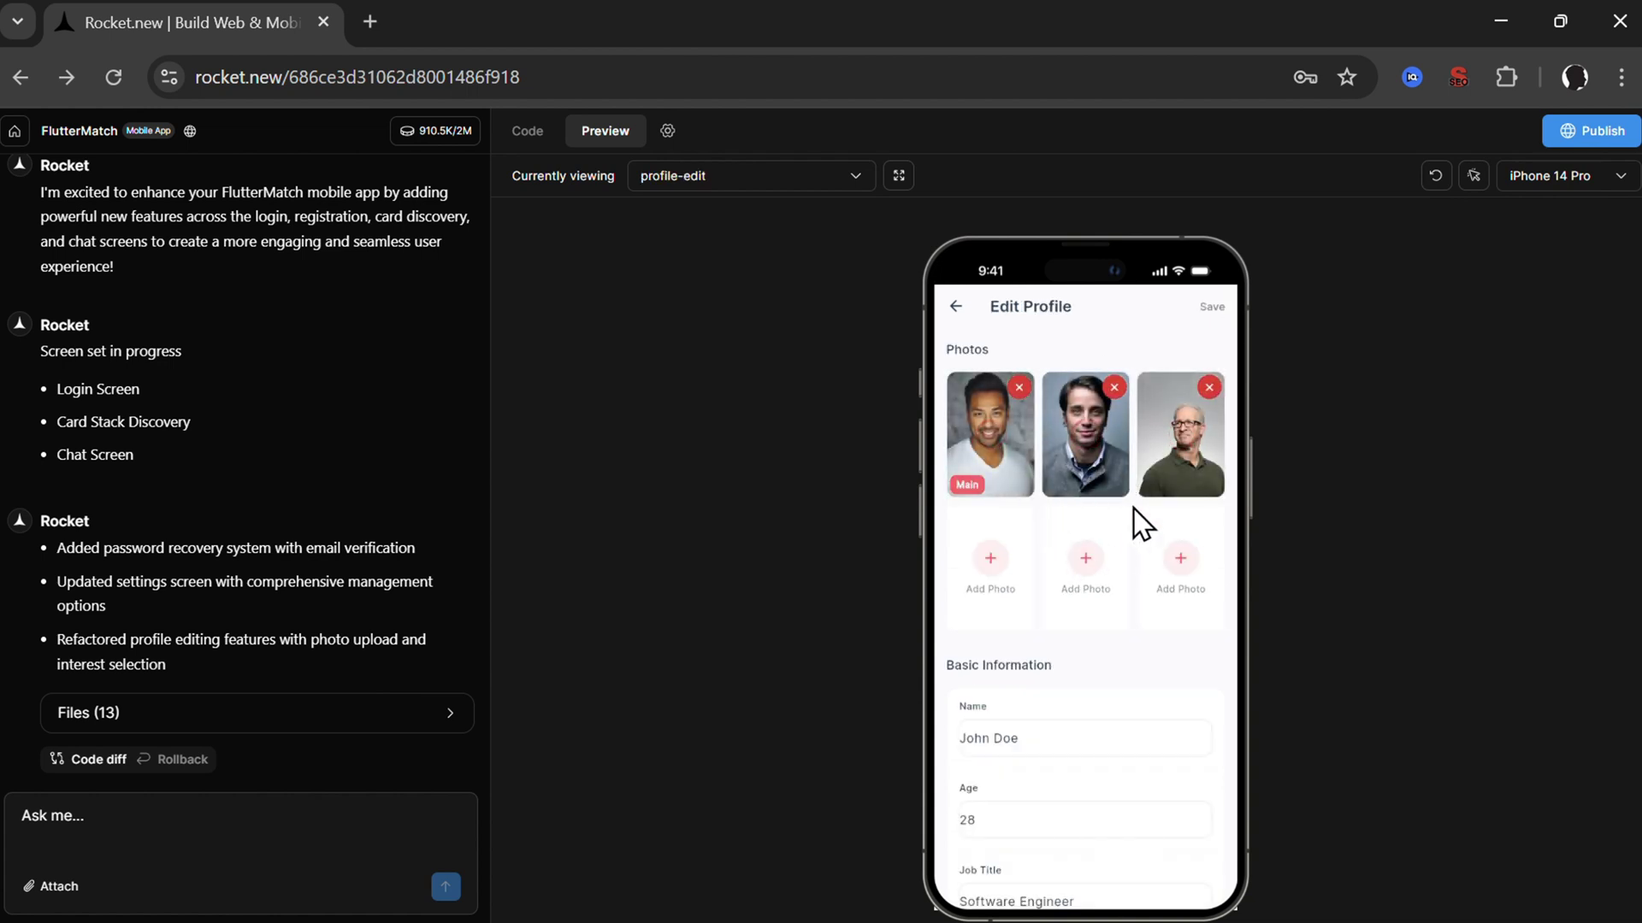
{"action": "left_click", "coordinate": [956, 308]}
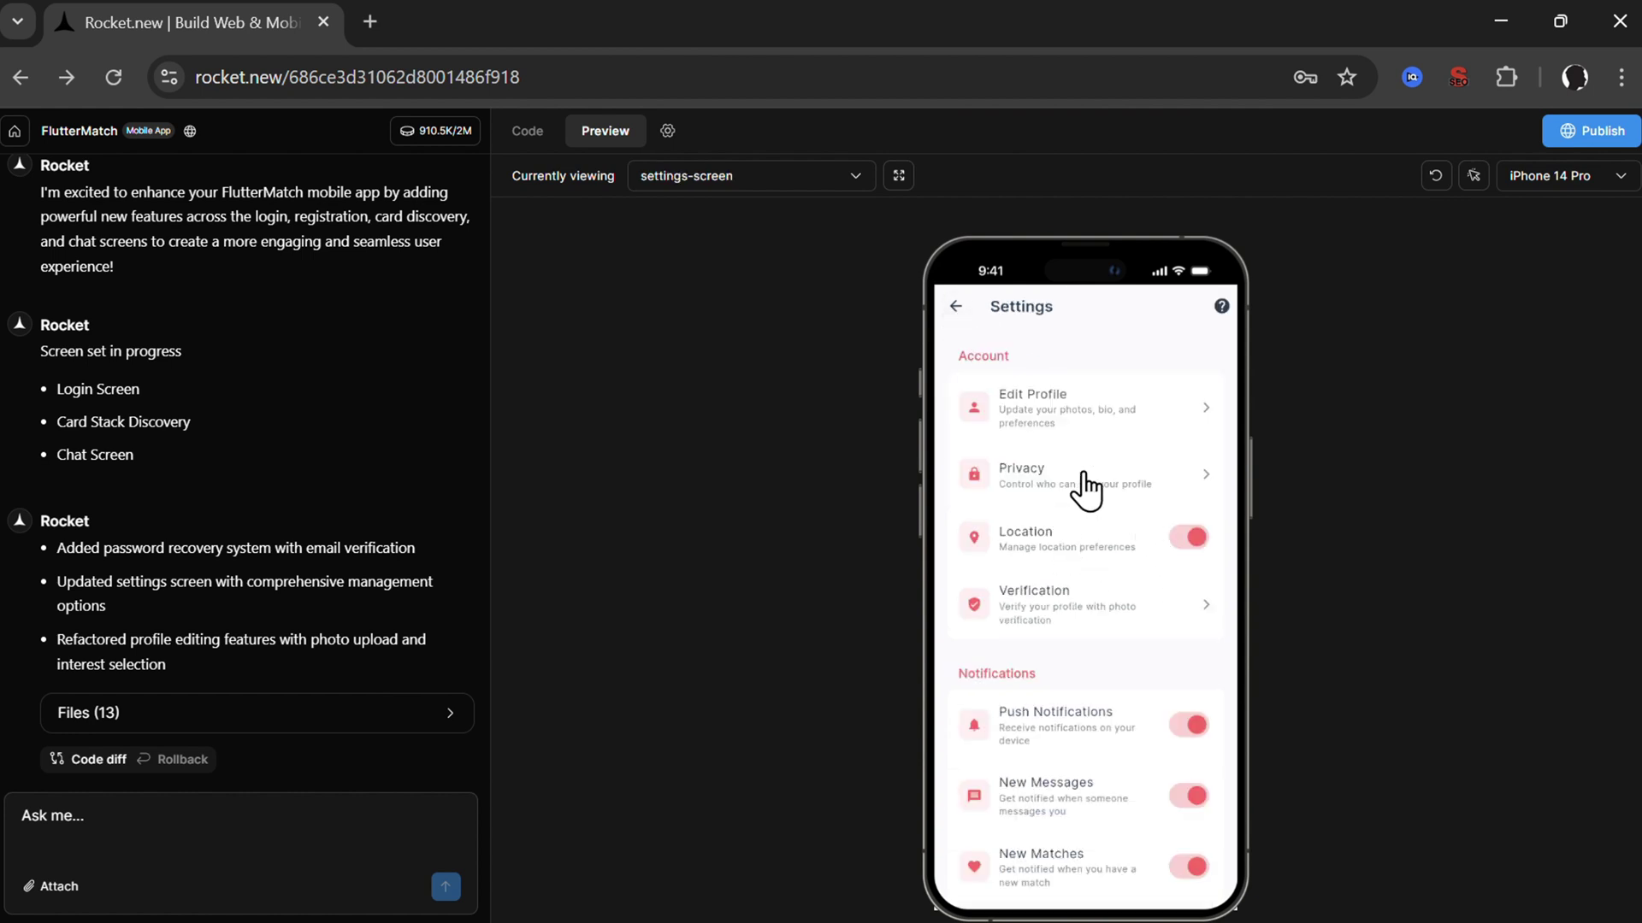
{"action": "scroll", "coordinate": [1110, 699], "scroll_direction": "down", "scroll_amount": 2}
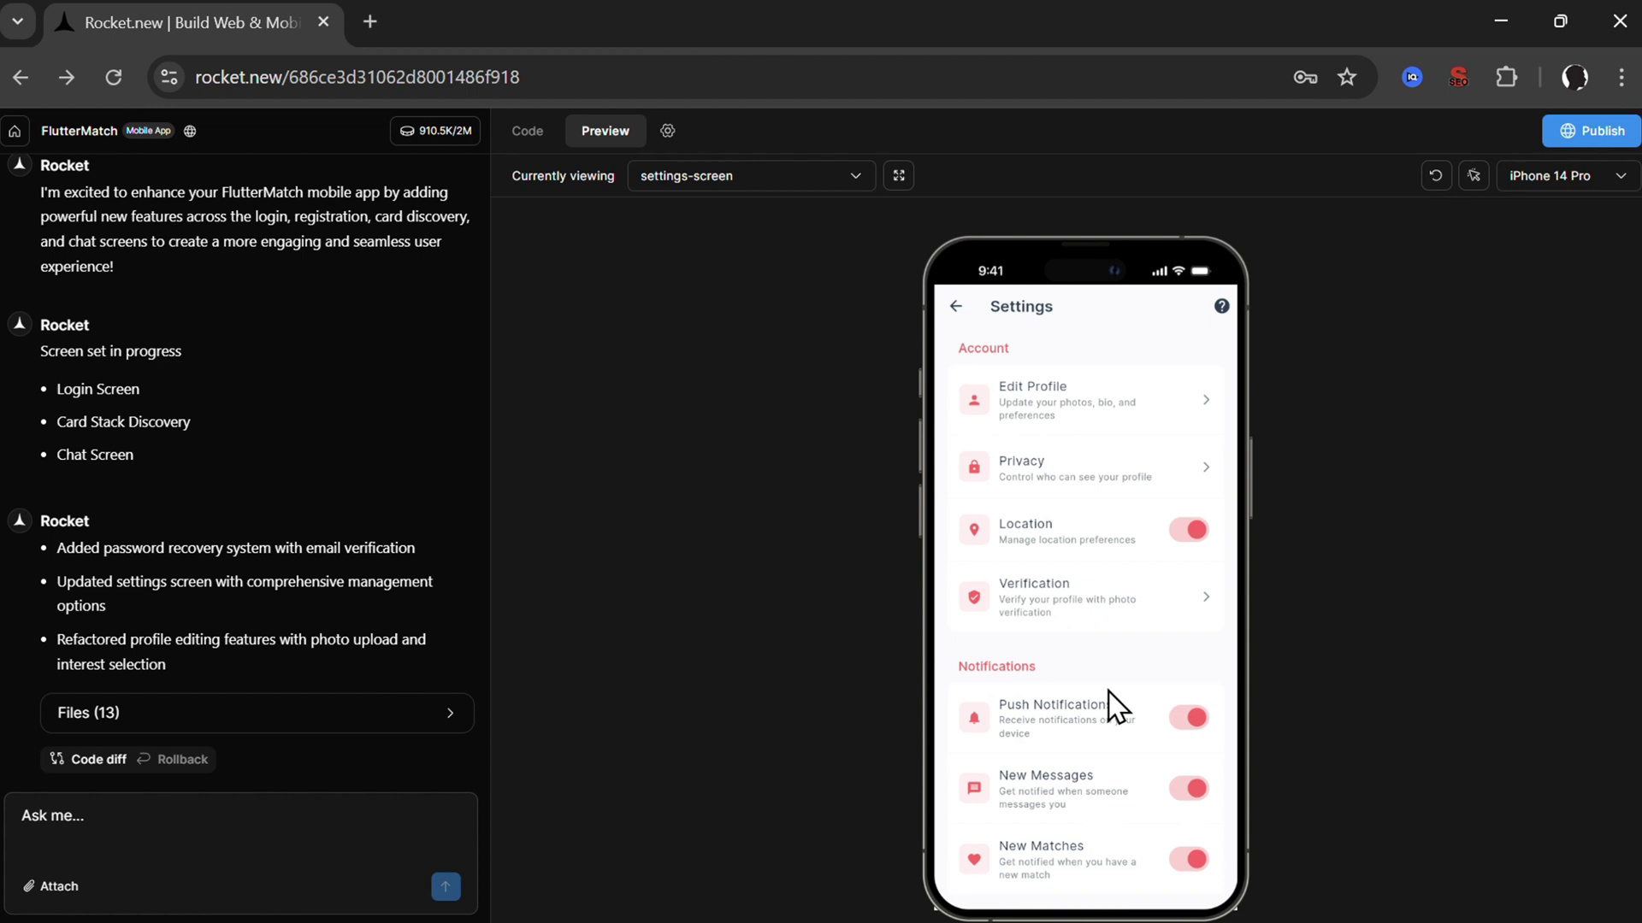
{"action": "scroll", "coordinate": [1116, 706], "scroll_direction": "down", "scroll_amount": 1}
{"action": "scroll", "coordinate": [1116, 705], "scroll_direction": "down", "scroll_amount": 2}
{"action": "scroll", "coordinate": [1116, 705], "scroll_direction": "down", "scroll_amount": 1}
{"action": "scroll", "coordinate": [1116, 705], "scroll_direction": "down", "scroll_amount": 2}
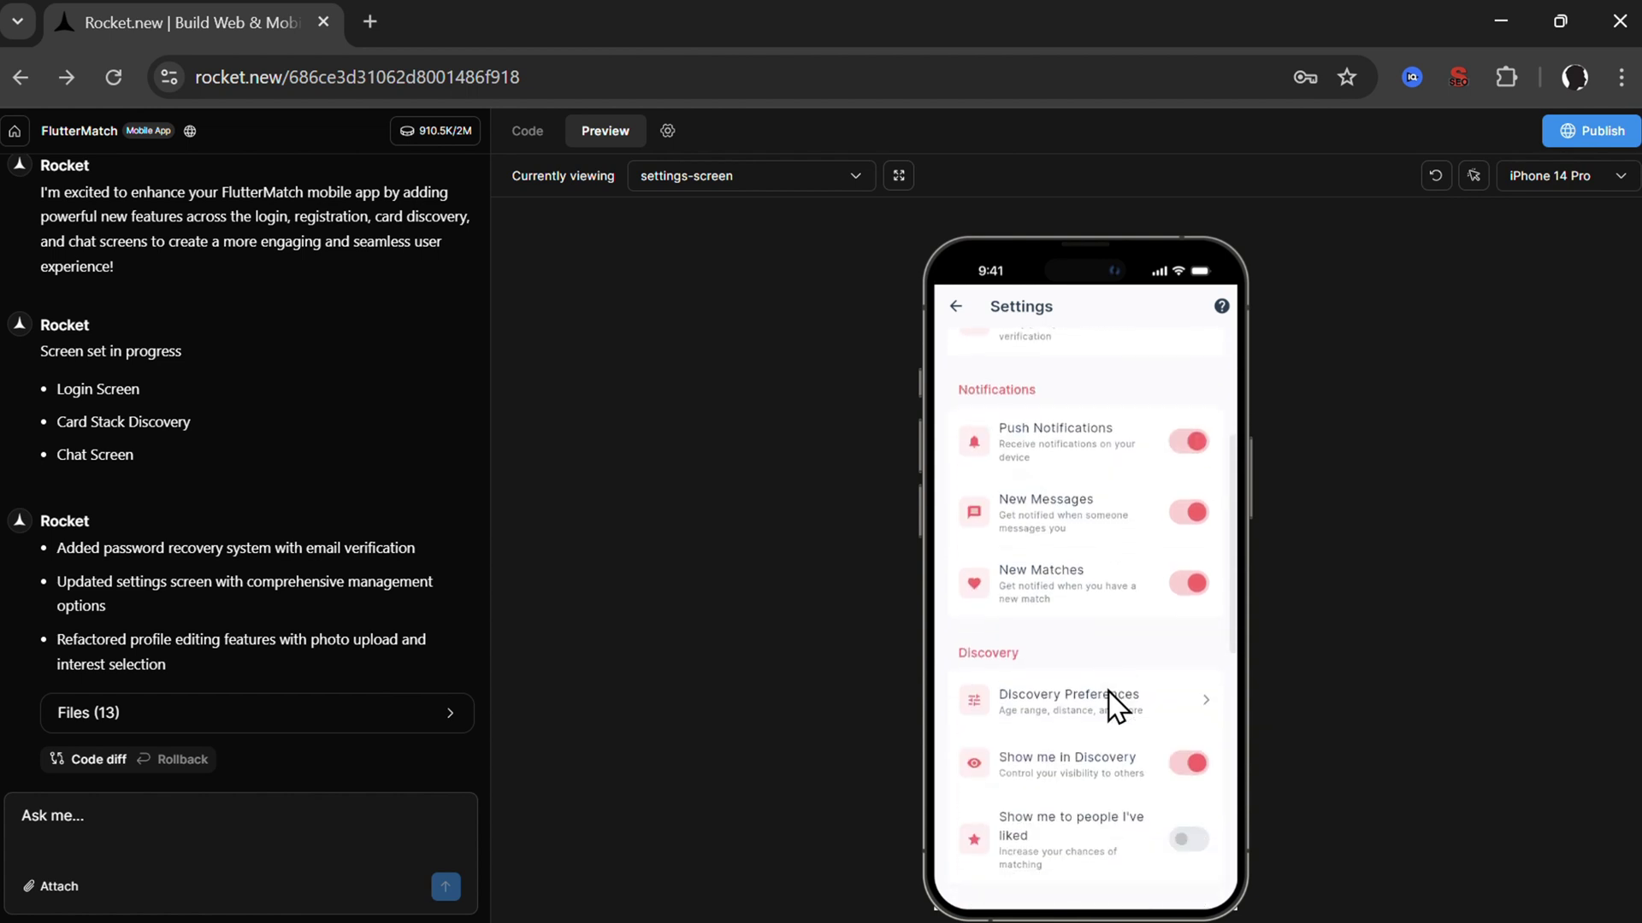
{"action": "scroll", "coordinate": [1115, 706], "scroll_direction": "down", "scroll_amount": 2}
{"action": "scroll", "coordinate": [1113, 705], "scroll_direction": "down", "scroll_amount": 2}
{"action": "scroll", "coordinate": [1113, 706], "scroll_direction": "down", "scroll_amount": 2}
{"action": "scroll", "coordinate": [1113, 705], "scroll_direction": "up", "scroll_amount": 4}
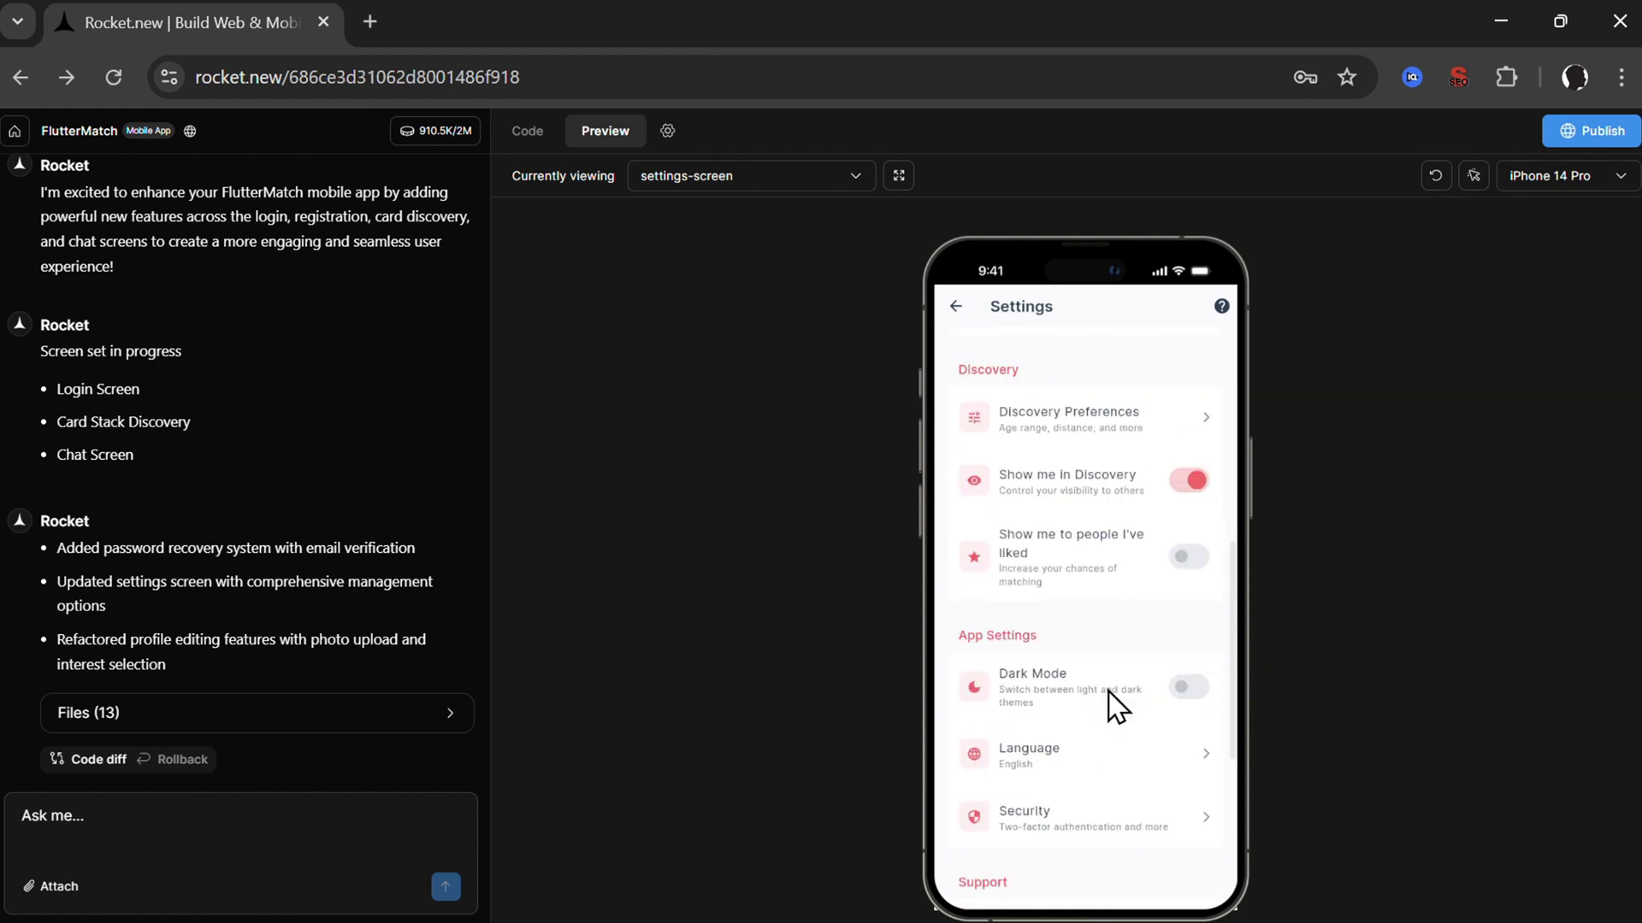
{"action": "scroll", "coordinate": [1113, 705], "scroll_direction": "up", "scroll_amount": 5}
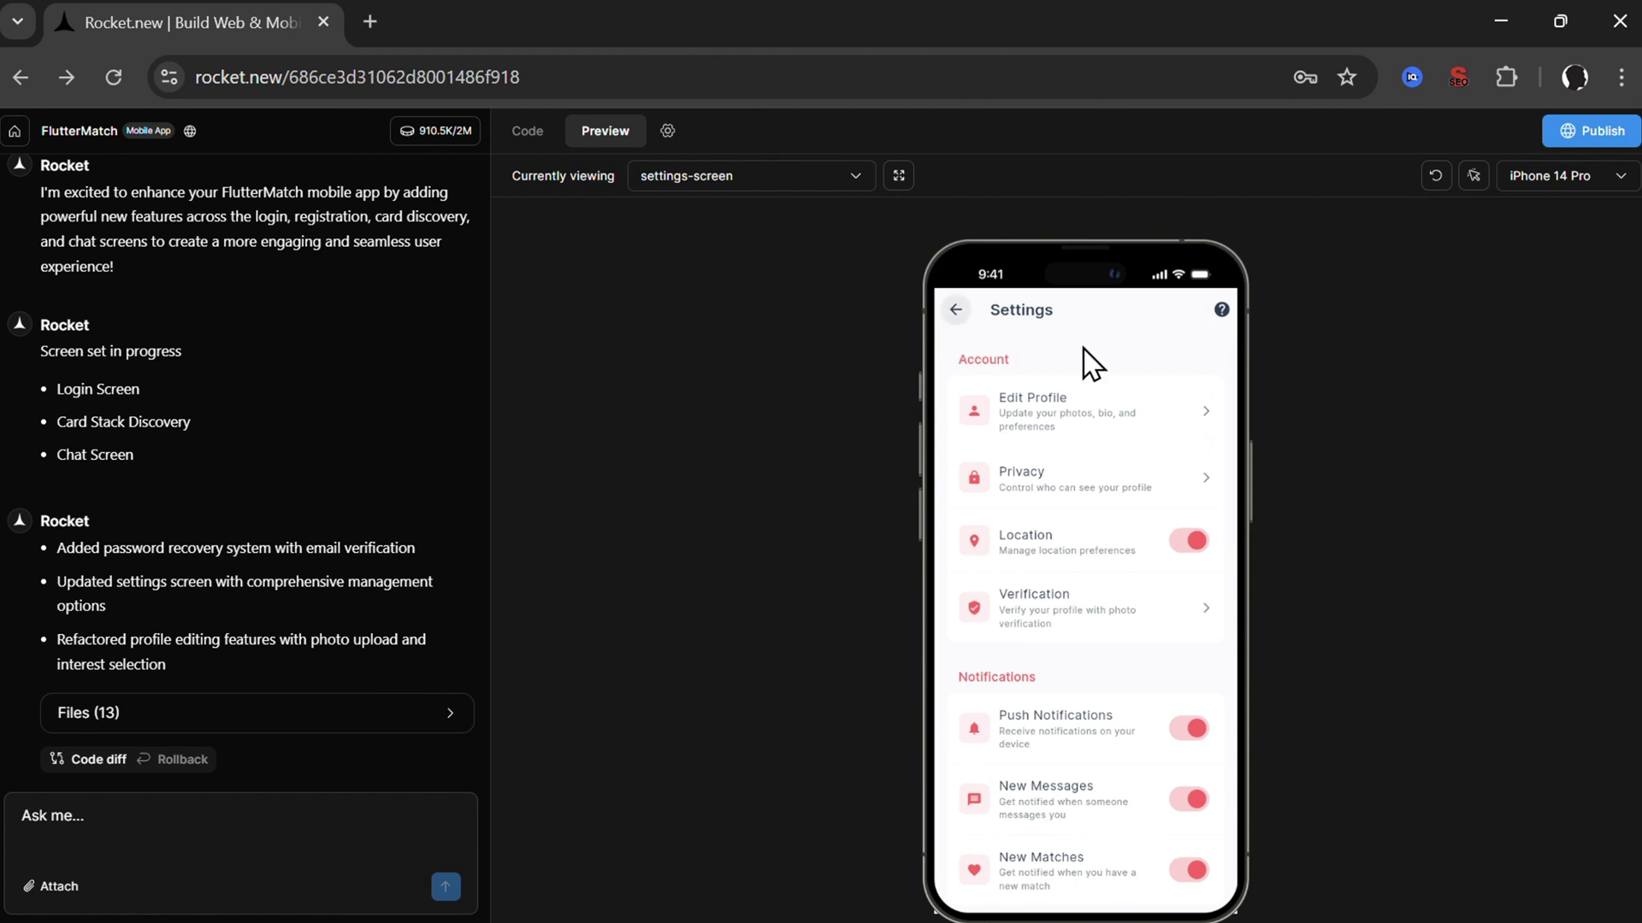
{"action": "left_click", "coordinate": [956, 310]}
{"action": "left_click", "coordinate": [750, 175]}
{"action": "left_click", "coordinate": [756, 267]}
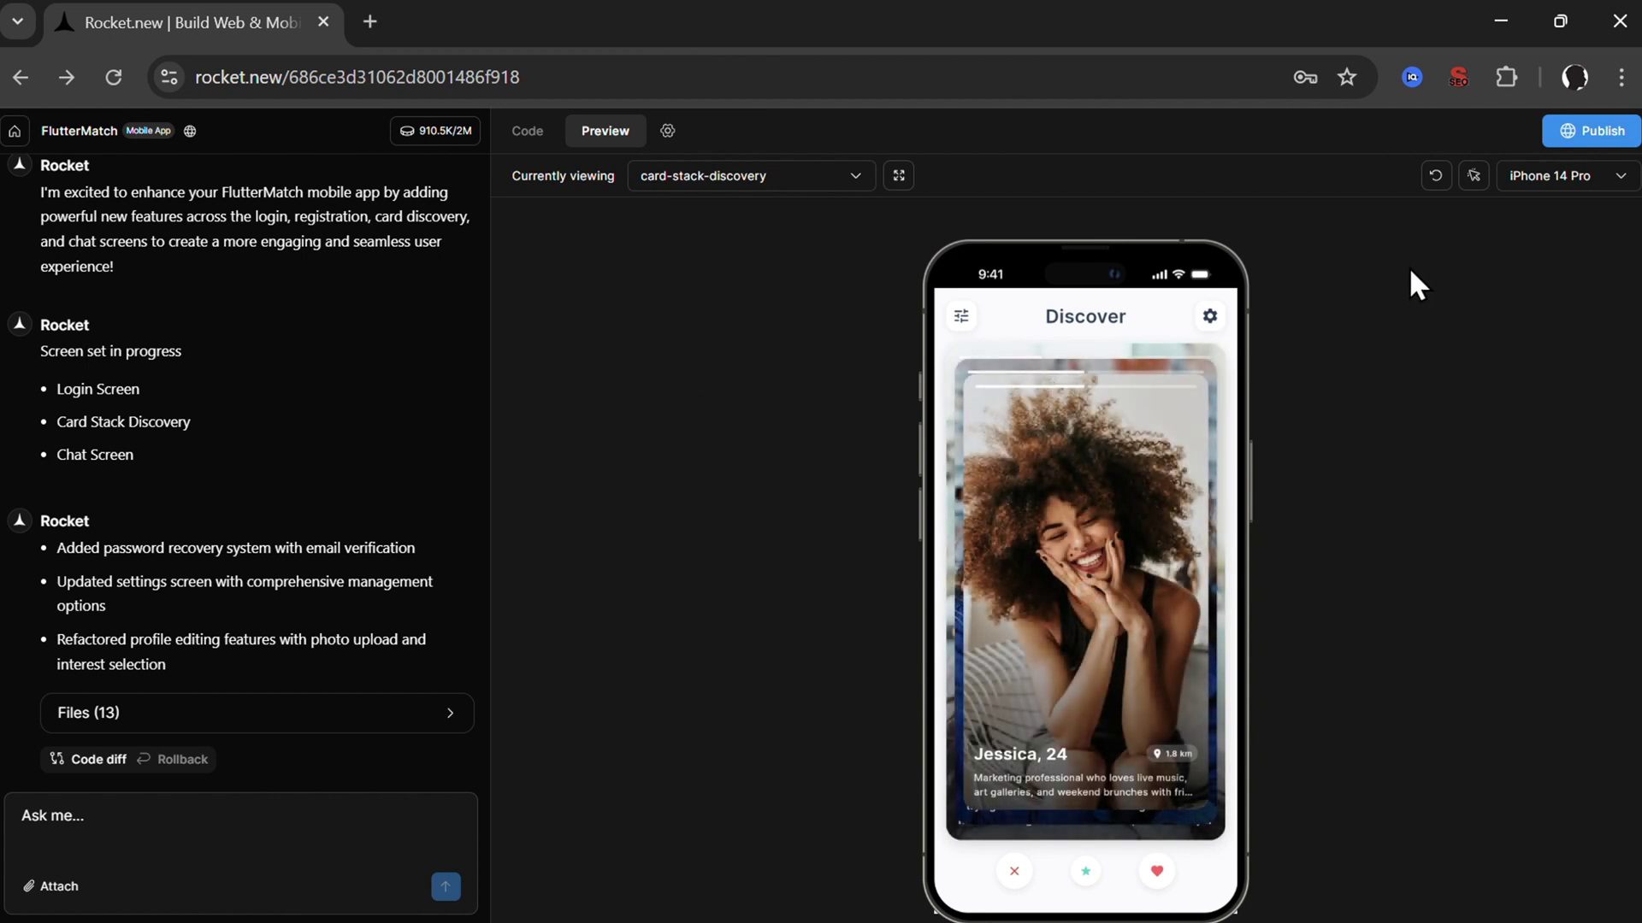
Step: Publish FlutterMatch, view its live preview link in a new tab, then return to the editor
{"action": "left_click", "coordinate": [1584, 133]}
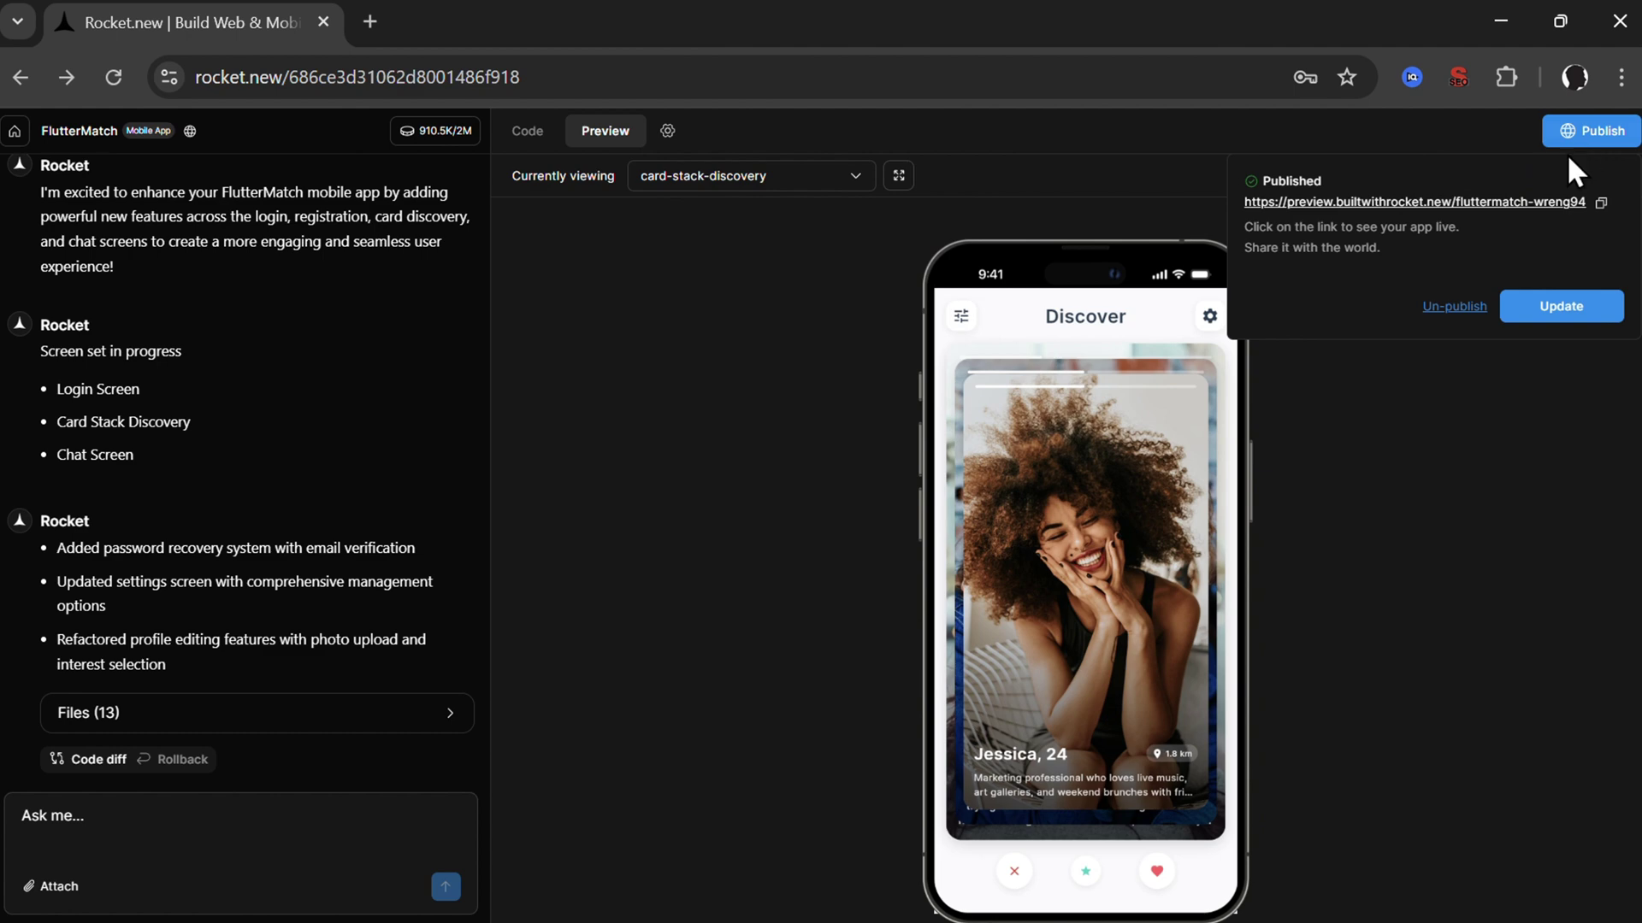
{"action": "left_click", "coordinate": [1428, 212], "text": "ctrl"}
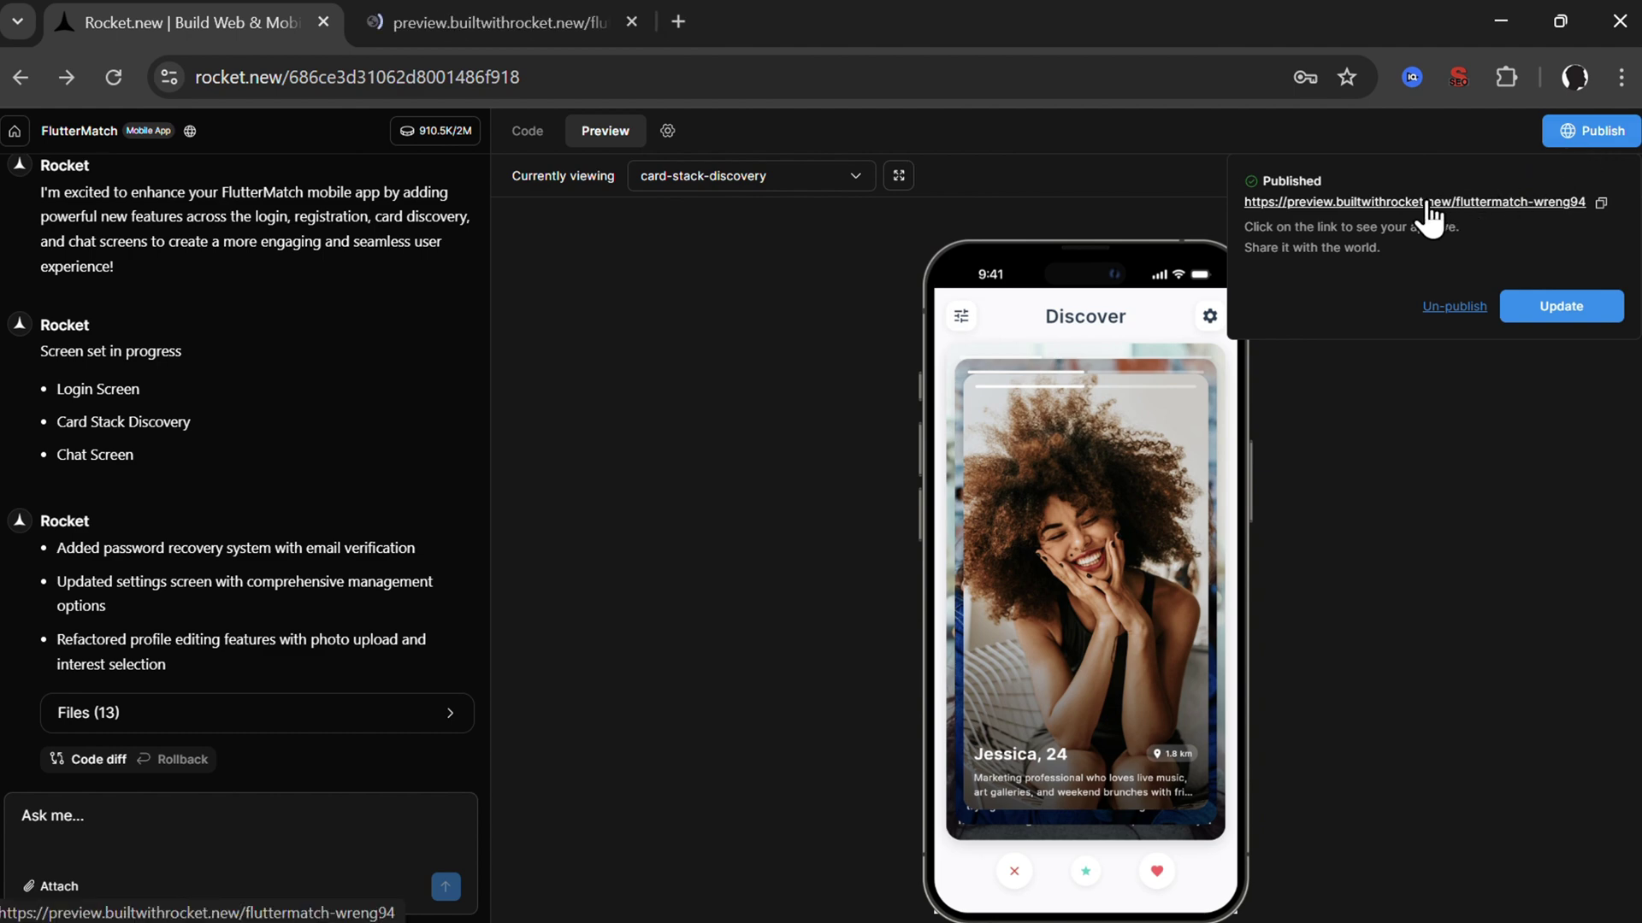
{"action": "left_click", "coordinate": [455, 19]}
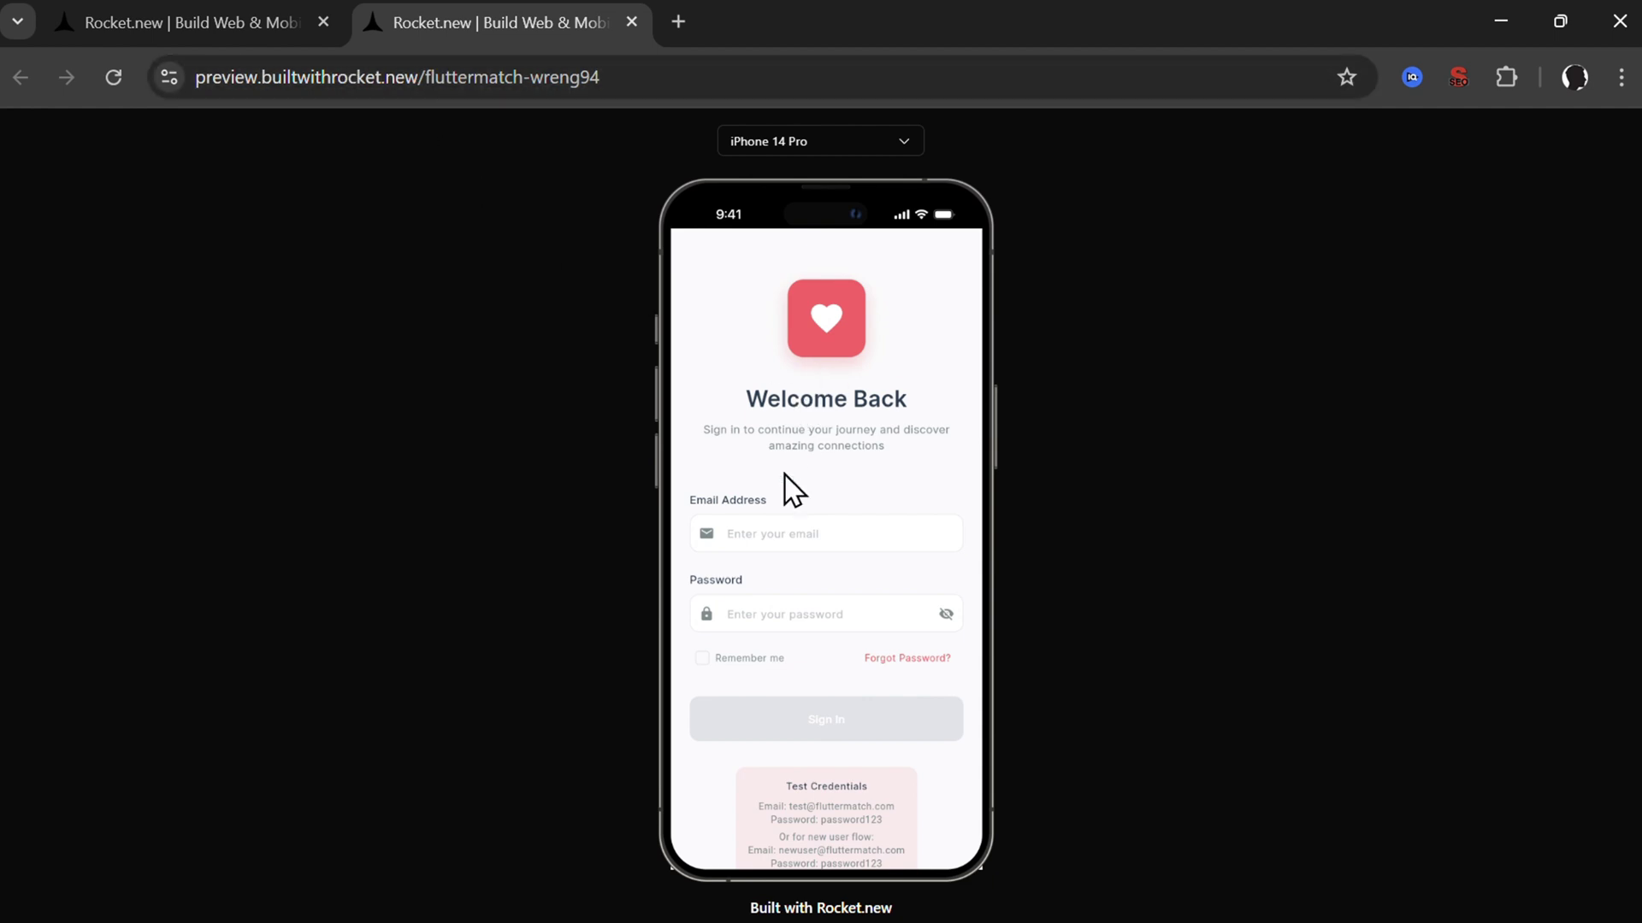
{"action": "left_click", "coordinate": [192, 22]}
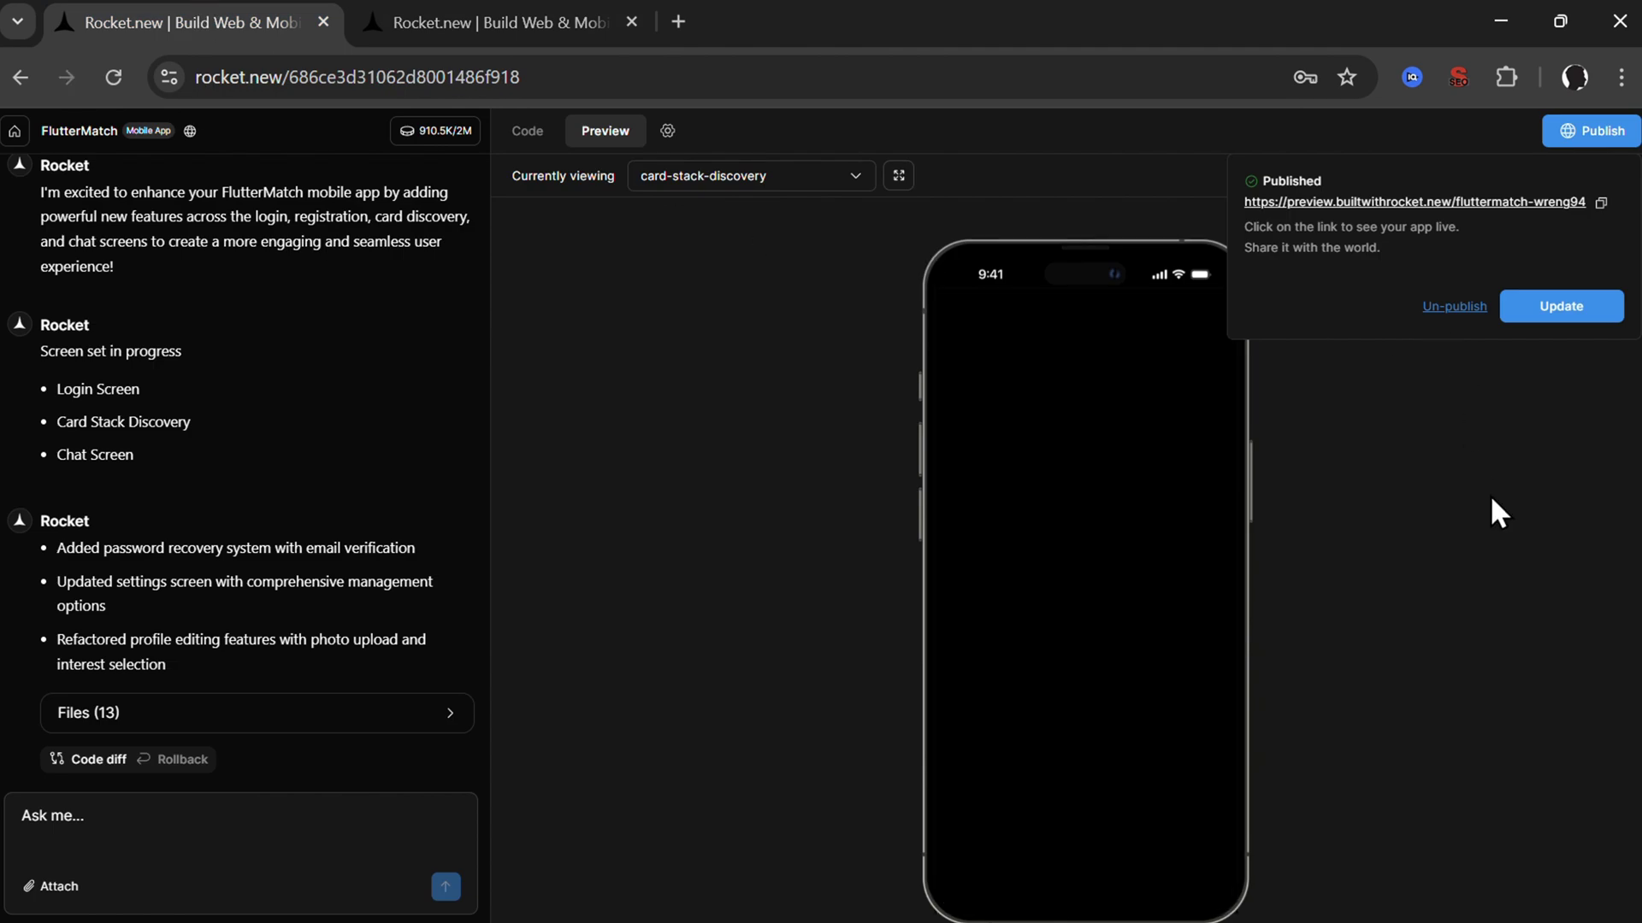
Step: Dismiss the Published popover
{"action": "left_click", "coordinate": [1489, 495]}
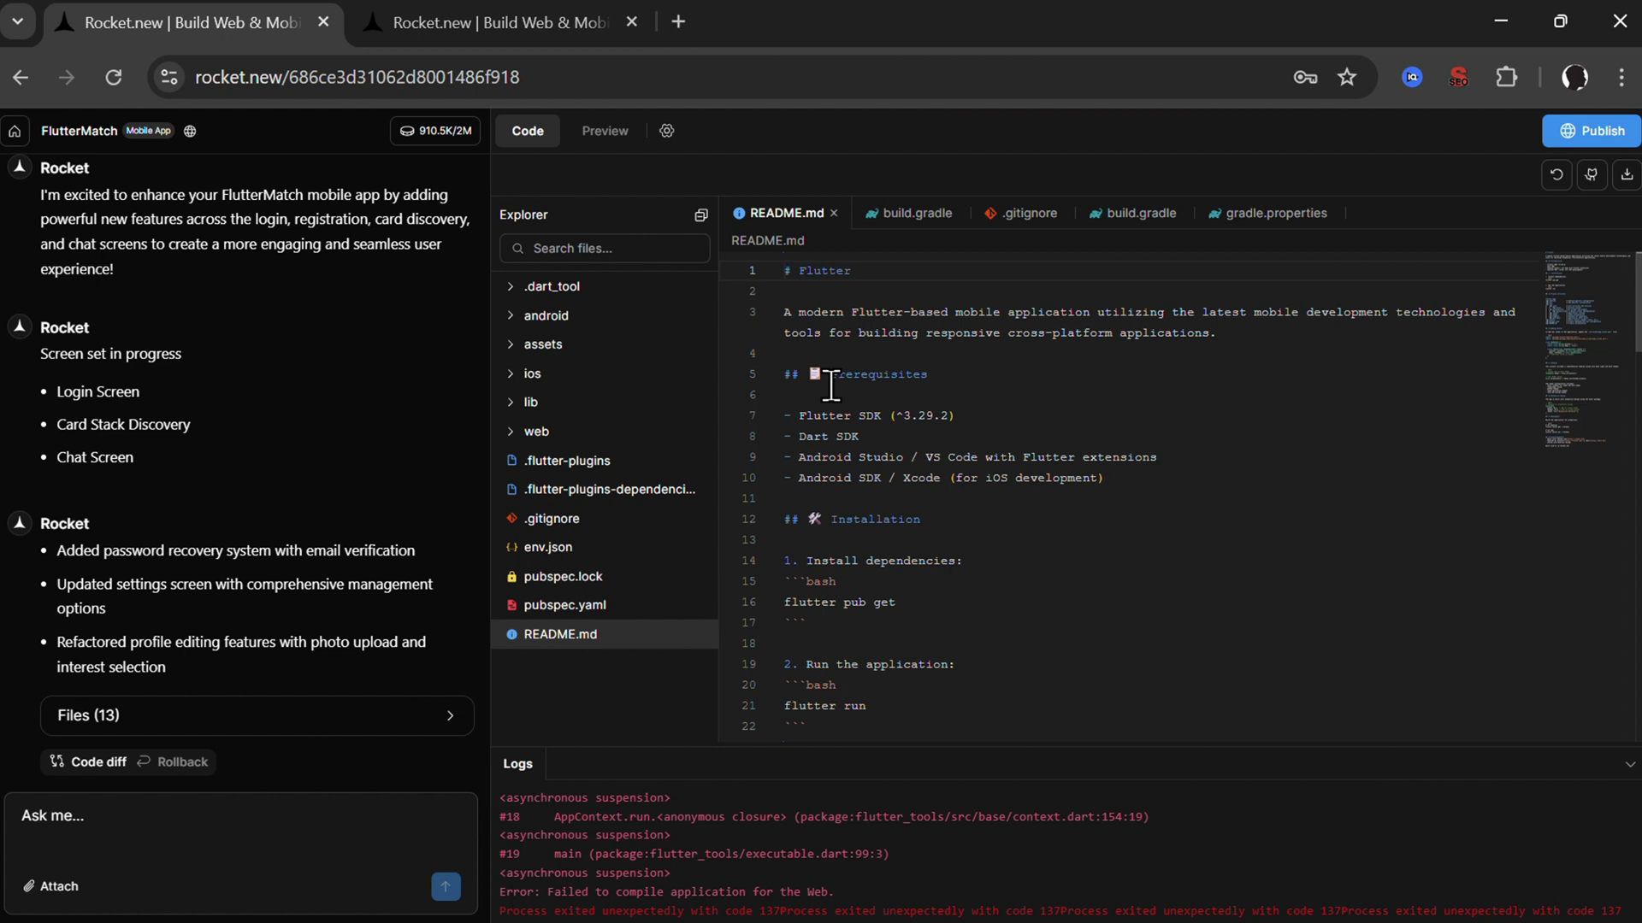
Step: Return to the Preview tab showing FlutterMatch's Welcome Back sign-in screen
{"action": "left_click", "coordinate": [604, 130]}
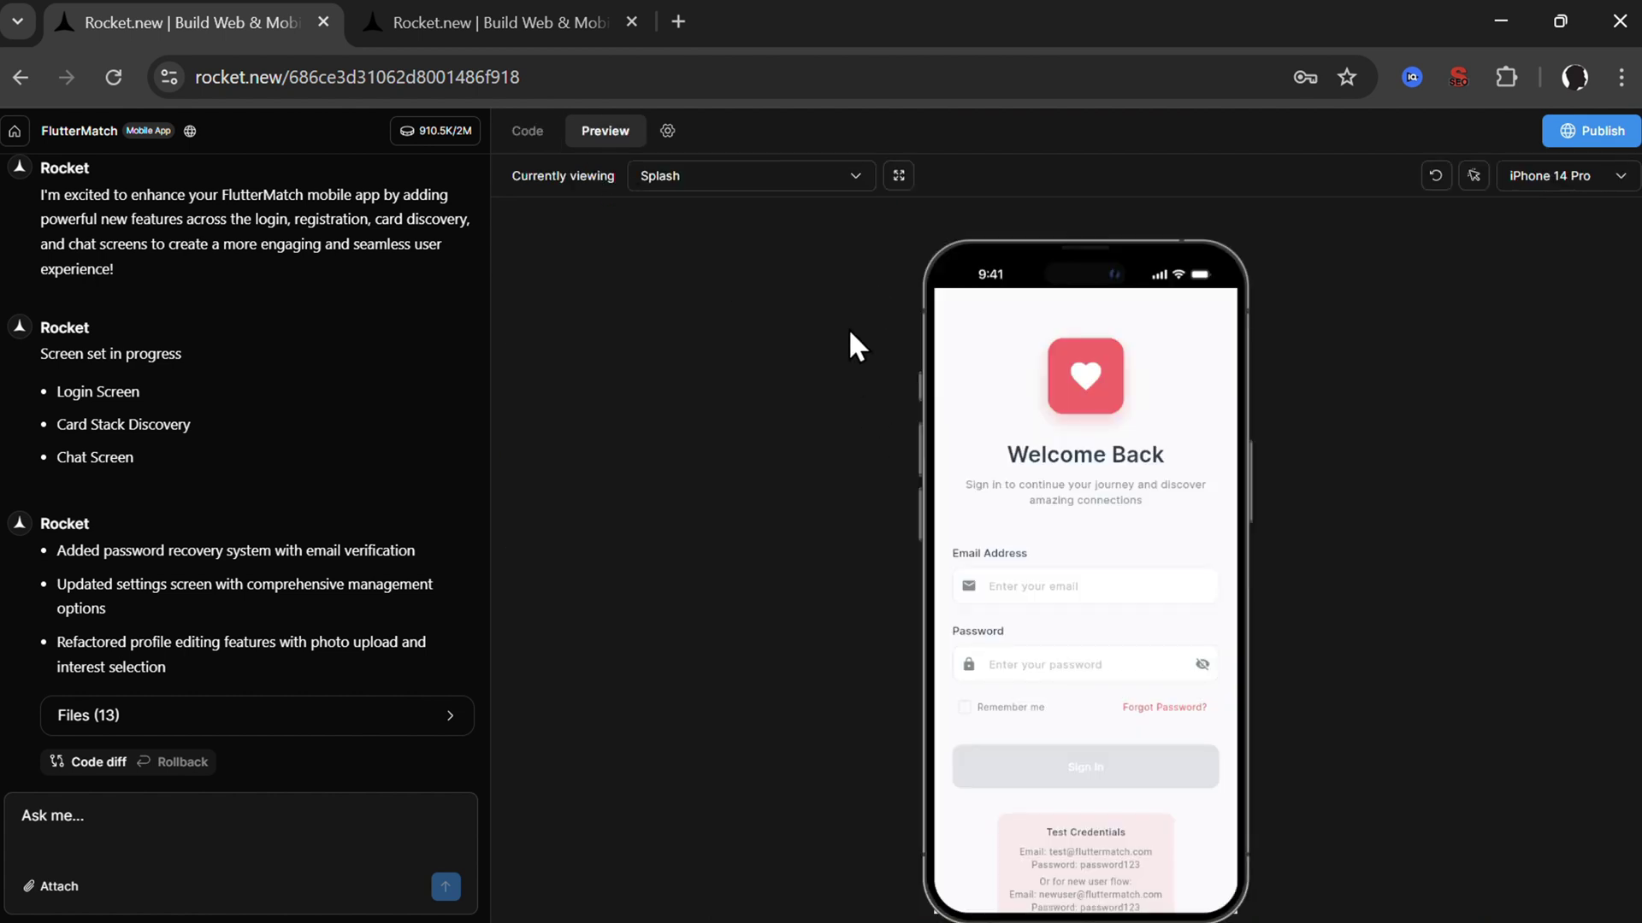